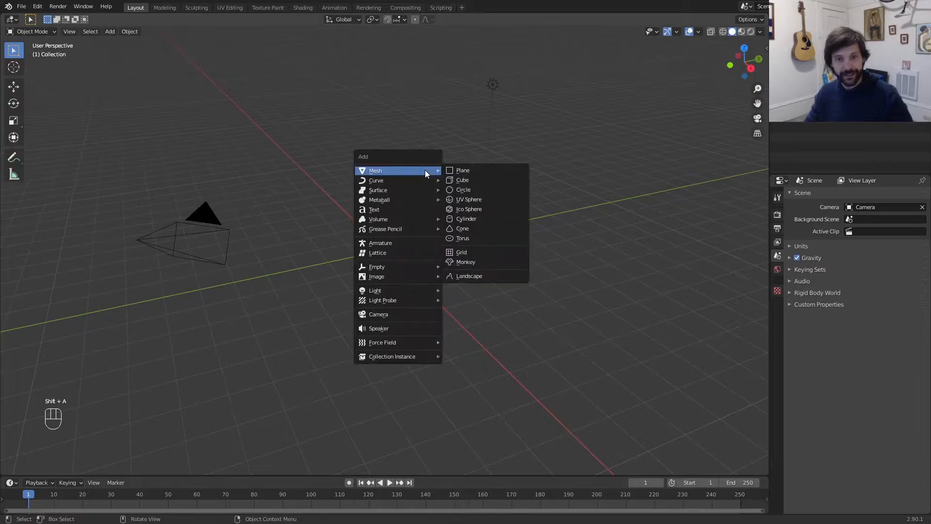
# Add a plane mesh at the world origin and view it from the top
pyautogui.click(470, 169)
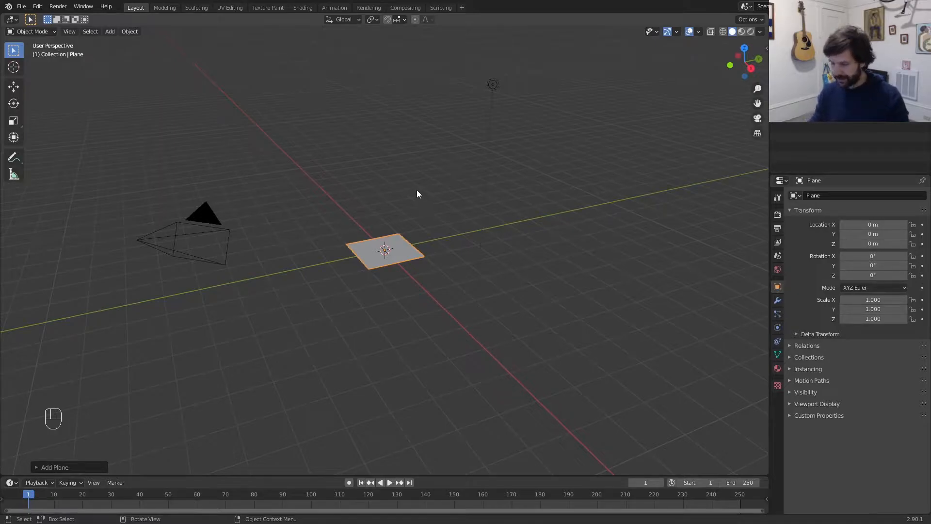
pyautogui.press('KP_7')
pyautogui.scroll(5, 451, 269)
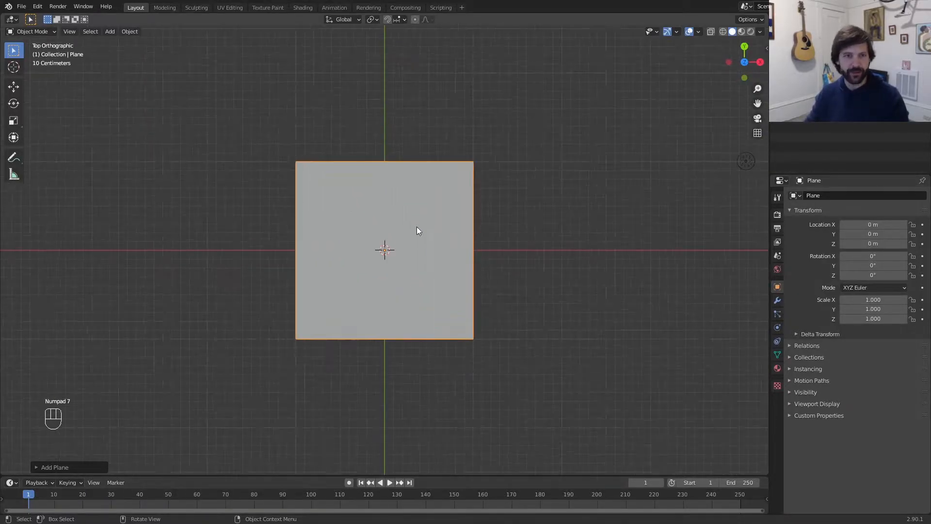
# Split the 3D viewport in two and make the larger area a Shader Editor with its sidebar hidden
pyautogui.moveTo(2, 16); pyautogui.dragTo(545, 23)
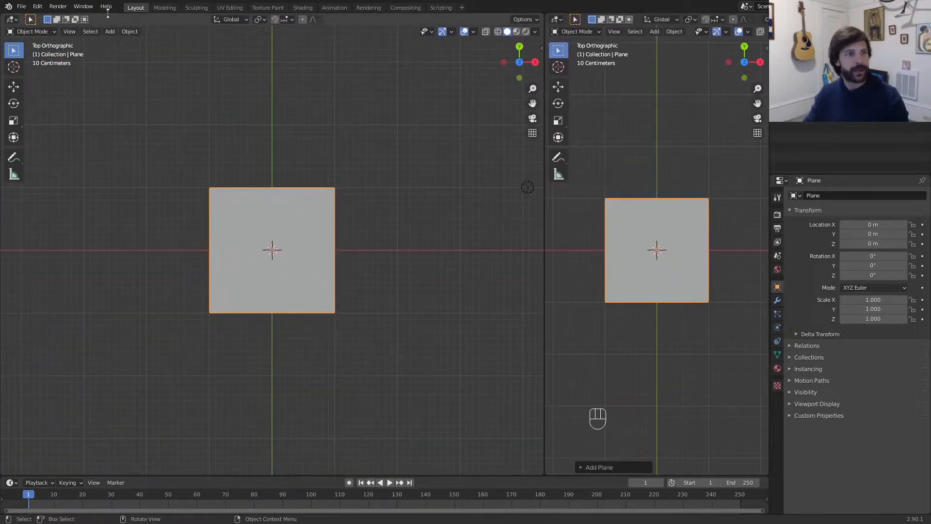
pyautogui.click(11, 19)
pyautogui.click(38, 120)
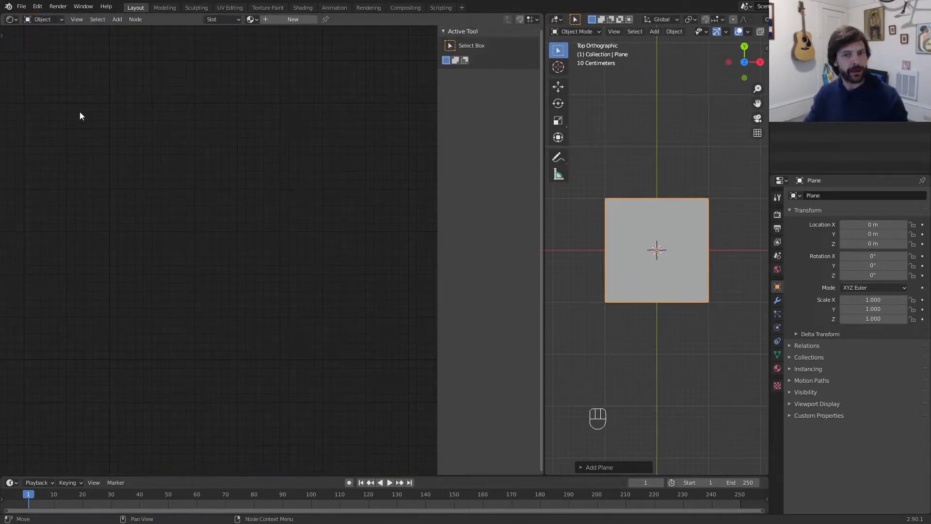
pyautogui.press('n')
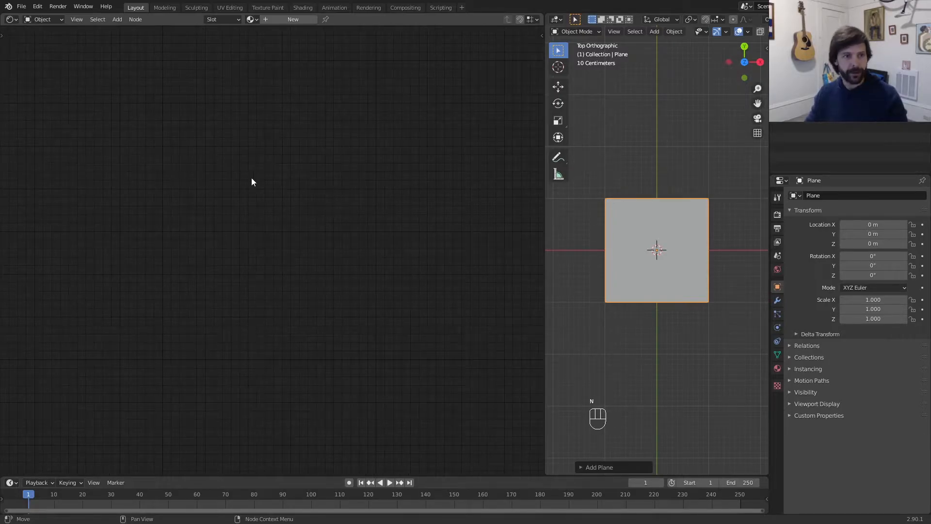
# Assign the existing material named Material to the plane and bring its nodes into view
pyautogui.click(707, 243)
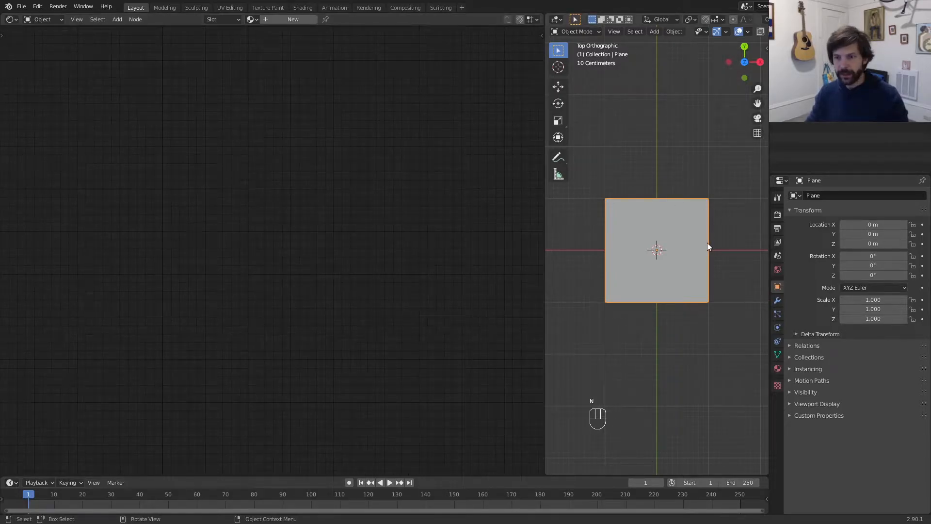
pyautogui.click(778, 367)
pyautogui.click(794, 238)
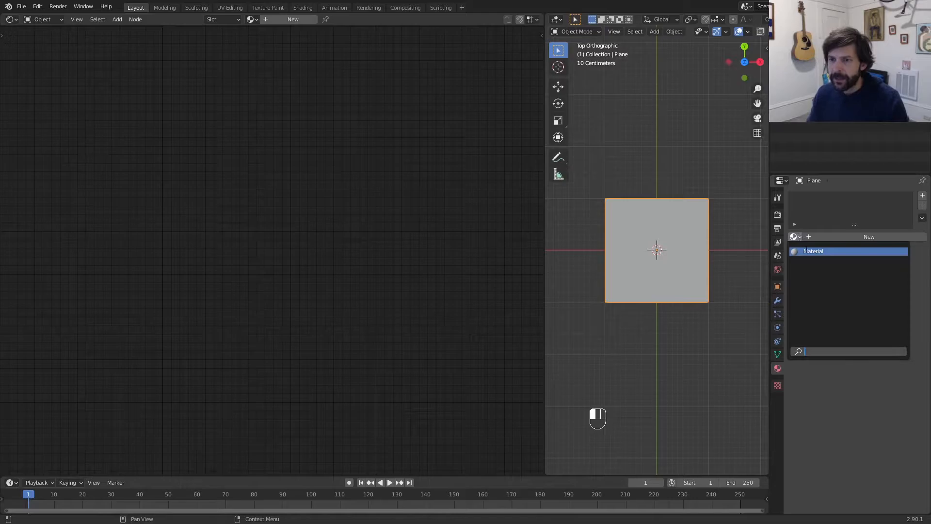
pyautogui.click(814, 252)
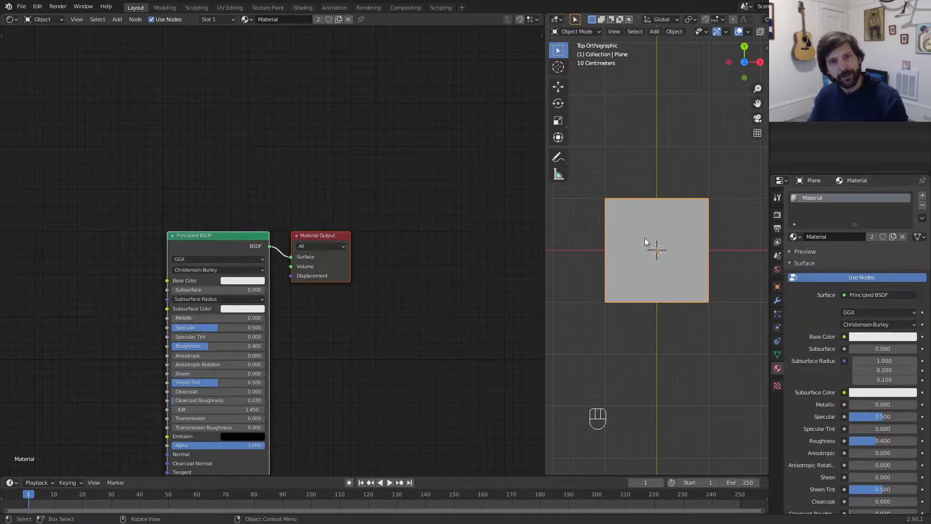
pyautogui.moveTo(262, 289); pyautogui.dragTo(353, 221, button='middle')
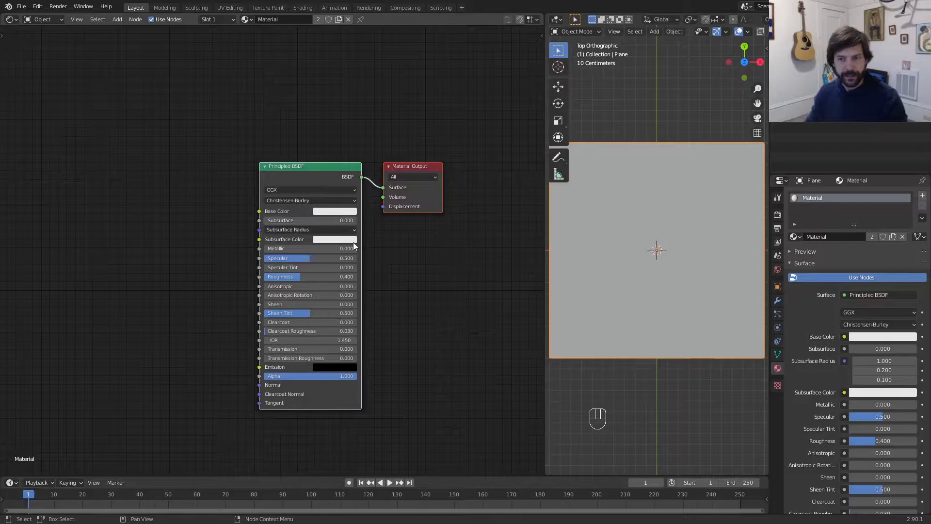
pyautogui.scroll(1, 353, 242)
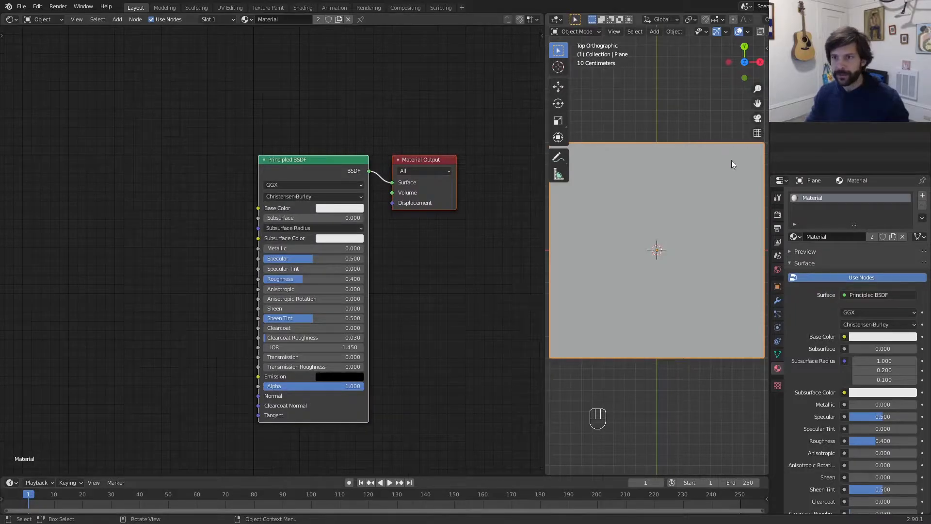
# Switch the 3D viewport to Rendered shading and set the Principled BSDF base color to light blue
pyautogui.press('z')
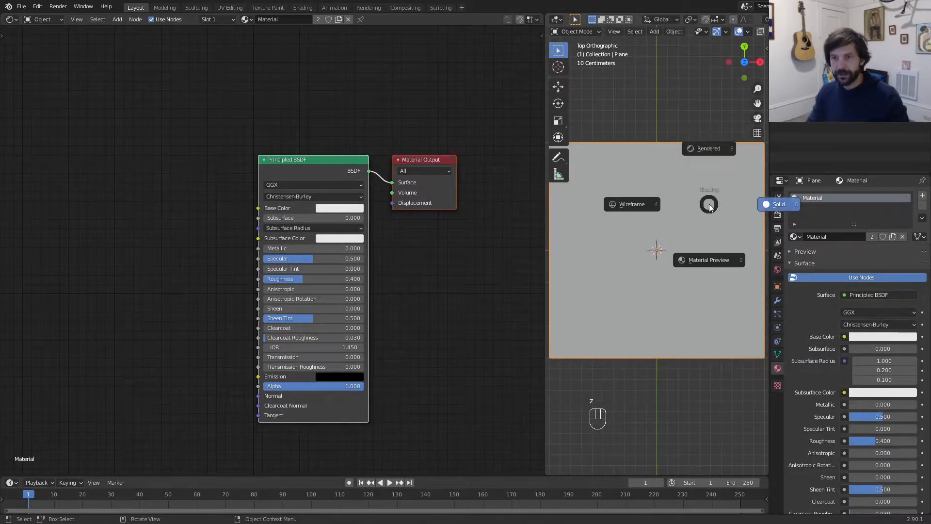
pyautogui.click(710, 148)
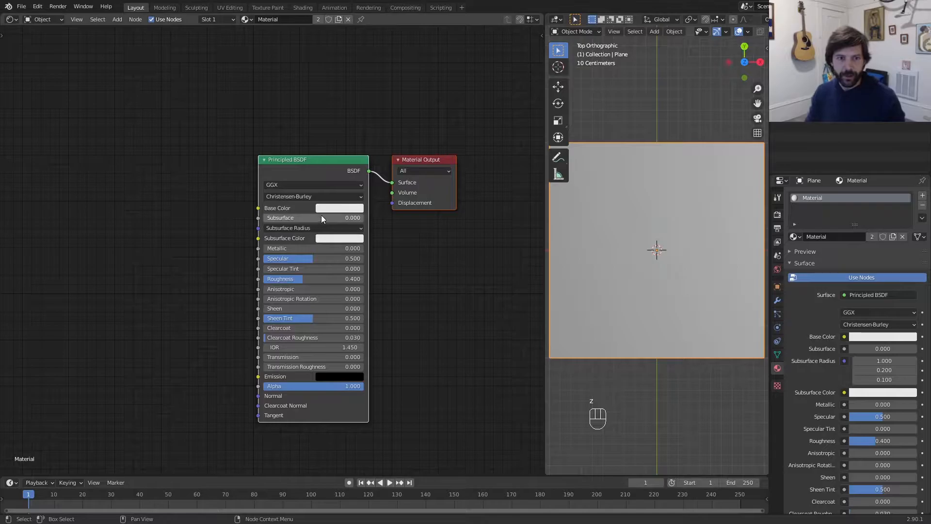
pyautogui.click(338, 207)
pyautogui.moveTo(345, 112)
pyautogui.mouseDown()
pyautogui.moveTo(366, 110)
pyautogui.moveTo(340, 99)
pyautogui.moveTo(360, 87)
pyautogui.mouseUp()
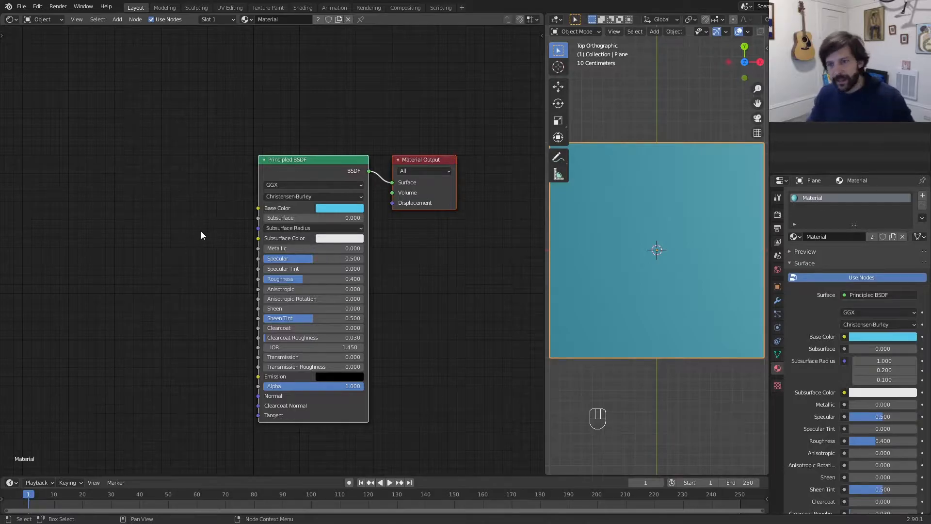
# Add a UV Map node well ahead of the Principled BSDF node, leaving room for more nodes between them
pyautogui.moveTo(184, 245); pyautogui.dragTo(261, 249, button='middle')
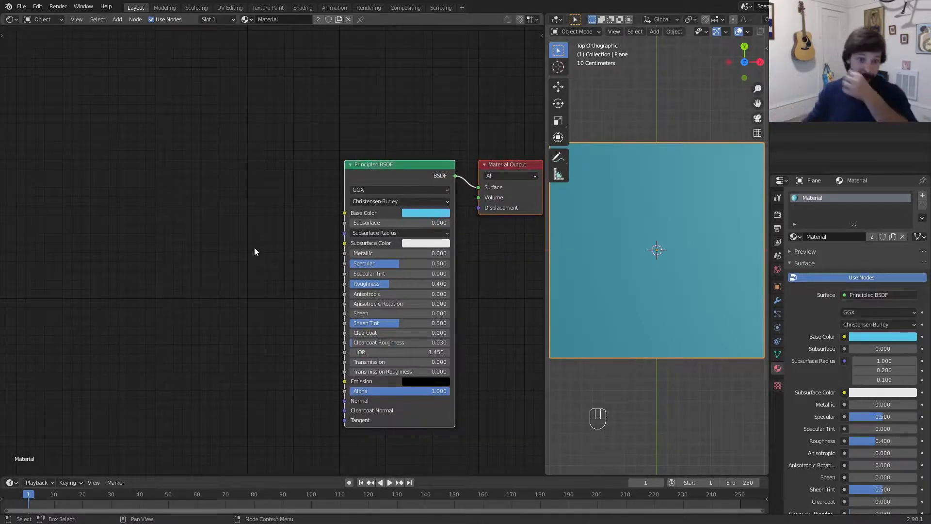
pyautogui.hotkey('shift', 'a')
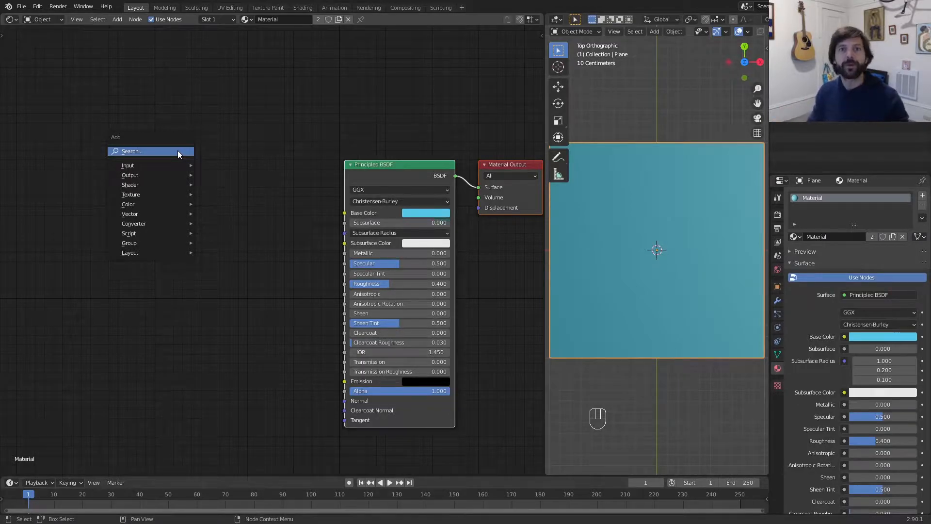
pyautogui.click(174, 151)
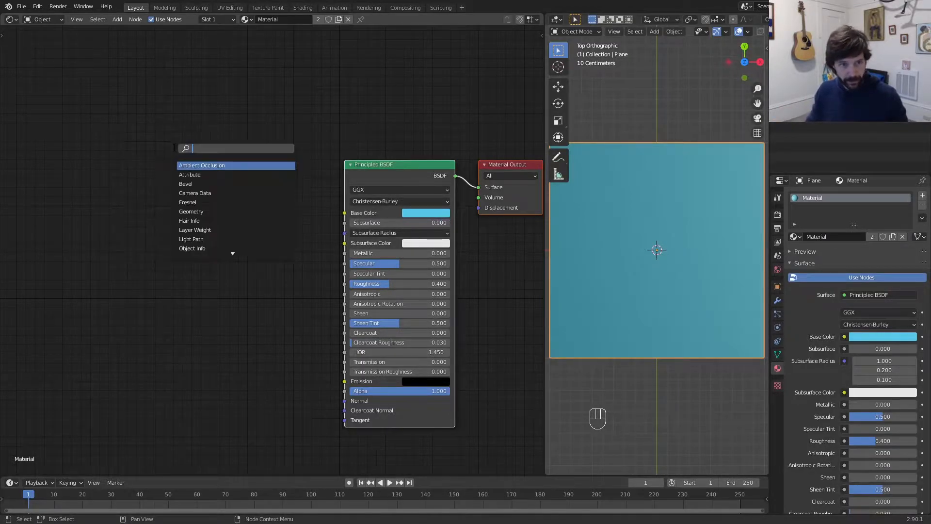
pyautogui.write('uv')
pyautogui.press('Return')
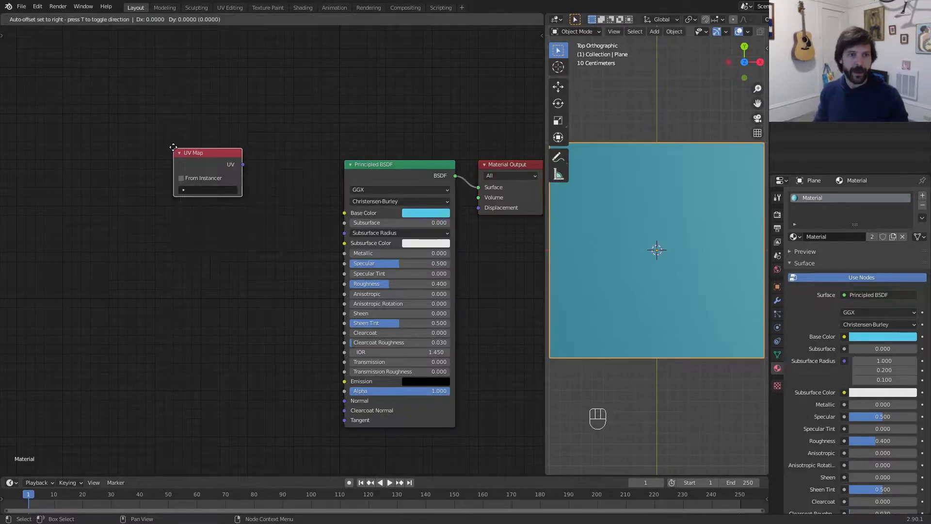
pyautogui.click(111, 196)
pyautogui.scroll(2, 137, 215)
pyautogui.moveTo(138, 215); pyautogui.dragTo(255, 281, button='middle')
pyautogui.scroll(1, 307, 287)
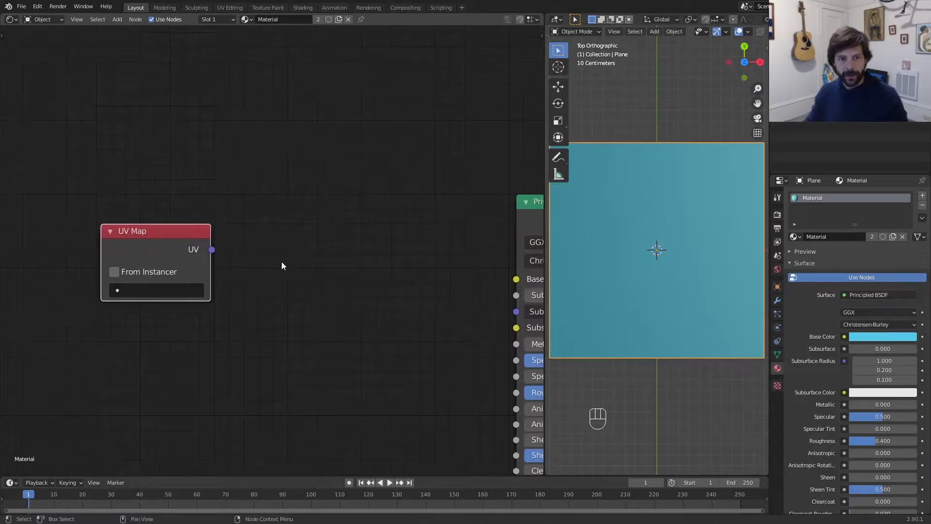
pyautogui.moveTo(156, 242); pyautogui.dragTo(30, 241)
pyautogui.moveTo(160, 263); pyautogui.dragTo(292, 230, button='middle')
pyautogui.moveTo(168, 205); pyautogui.dragTo(129, 212)
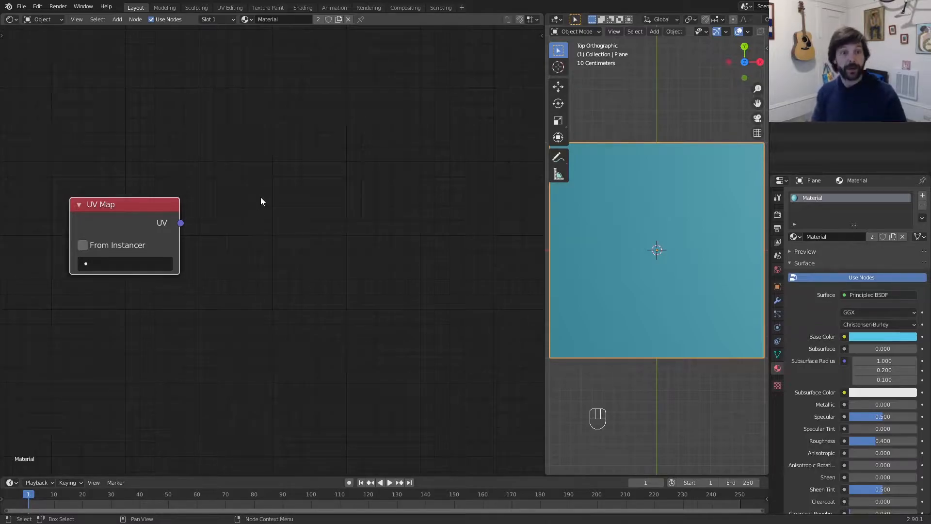
# Add a Mapping node beside the UV Map node and connect the UV output to its Vector input
pyautogui.hotkey('shift', 'a')
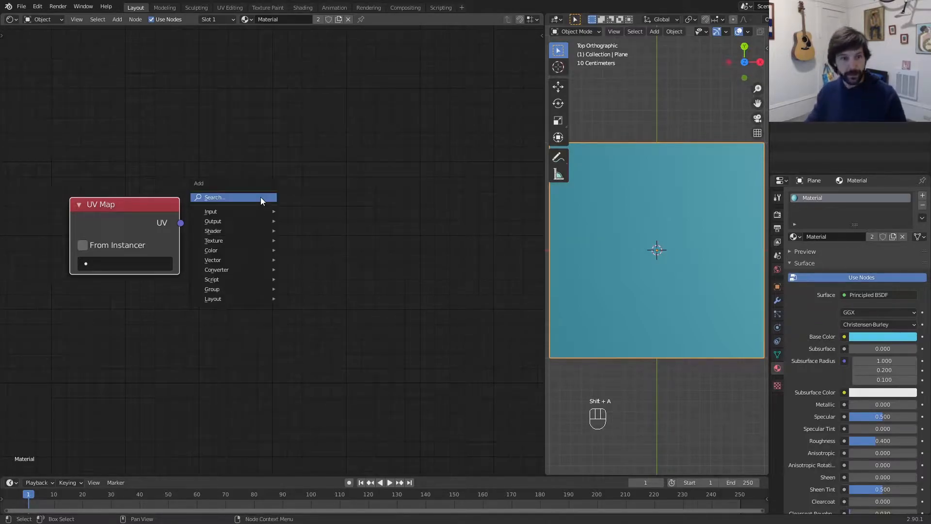
pyautogui.click(260, 197)
pyautogui.write('mapp')
pyautogui.press('Return')
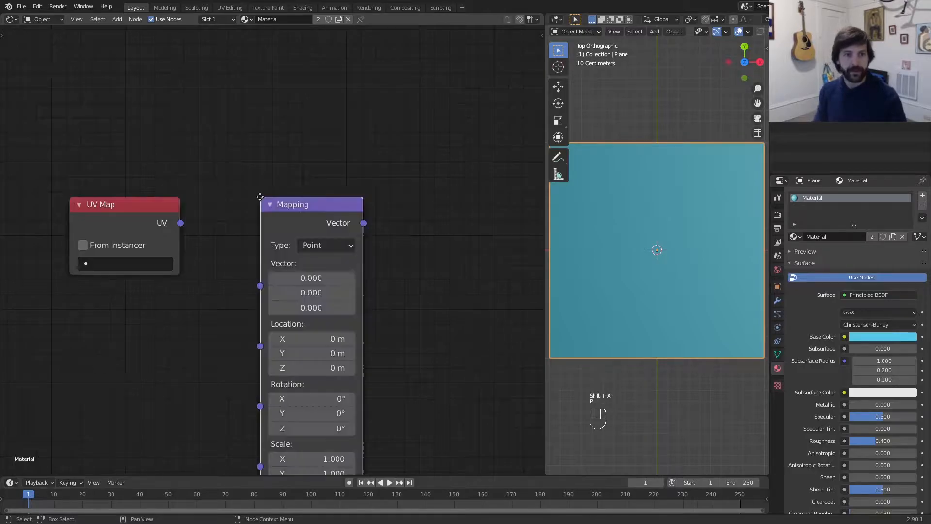
pyautogui.click(195, 217)
pyautogui.moveTo(181, 223); pyautogui.dragTo(244, 215)
pyautogui.moveTo(398, 241); pyautogui.dragTo(311, 234, button='middle')
pyautogui.moveTo(189, 137); pyautogui.dragTo(181, 144)
pyautogui.moveTo(382, 156); pyautogui.dragTo(368, 159, button='middle')
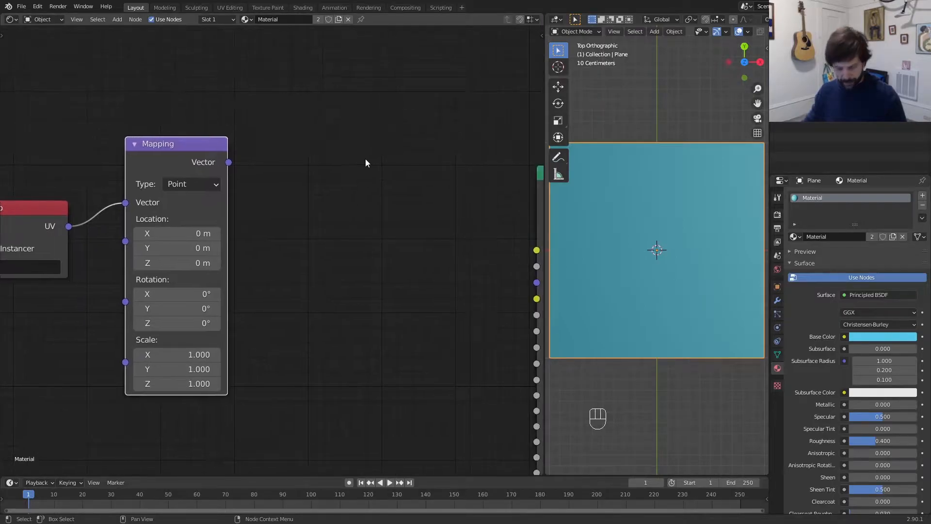
# Preview the UV Map node's output on the plane, then switch the preview to the Mapping node's output
pyautogui.keyDown('ctrl'); pyautogui.keyDown('shift'); pyautogui.click(37, 219); pyautogui.keyUp('shift'); pyautogui.keyUp('ctrl')
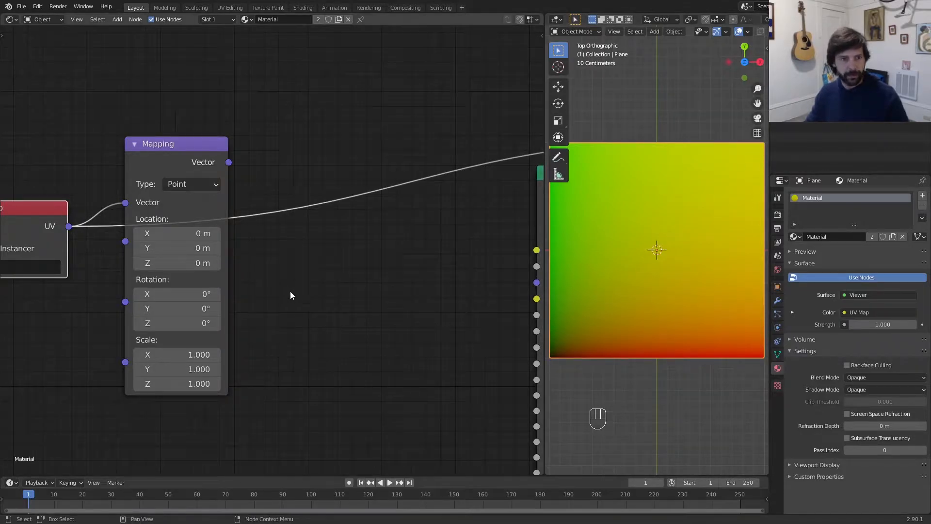
pyautogui.moveTo(287, 245); pyautogui.dragTo(271, 236, button='middle')
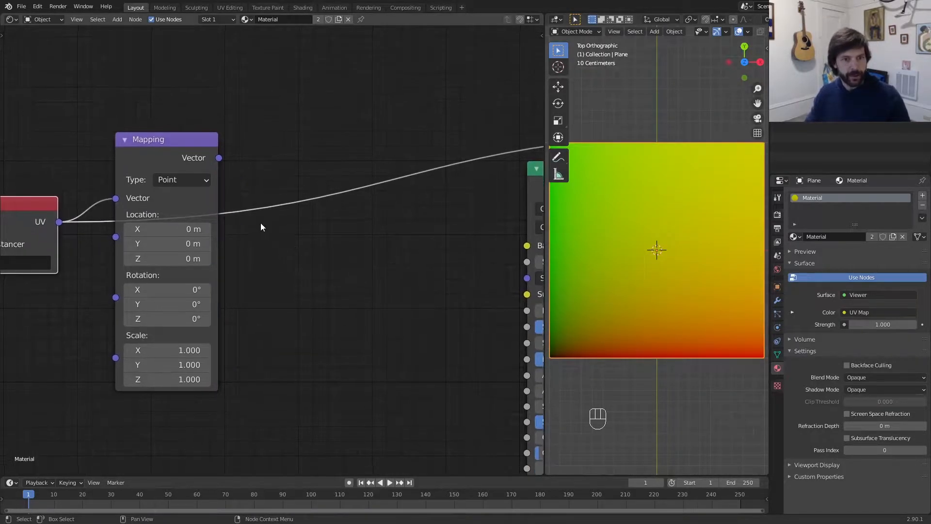
pyautogui.keyDown('ctrl'); pyautogui.keyDown('shift'); pyautogui.click(163, 153); pyautogui.keyUp('shift'); pyautogui.keyUp('ctrl')
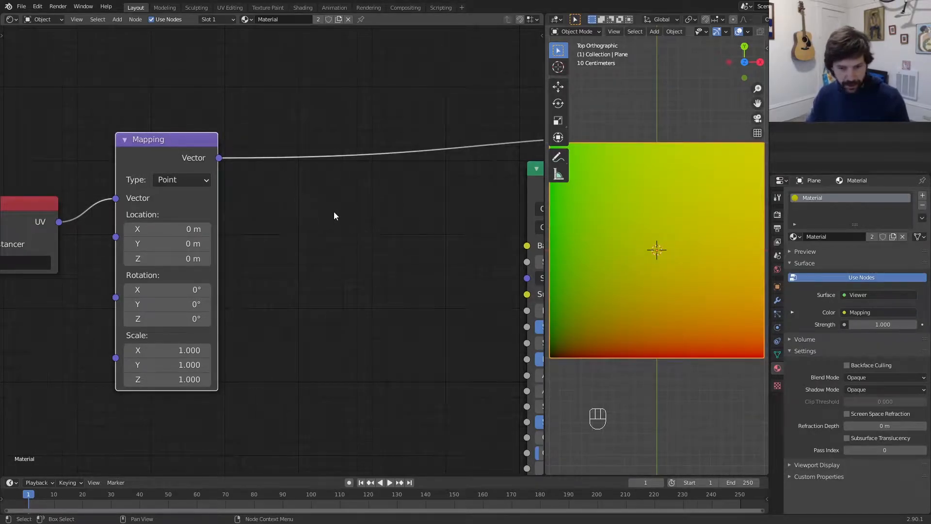
# Insert a Vector Math node into the link between the Mapping node and the viewer
pyautogui.hotkey('shift', 'a')
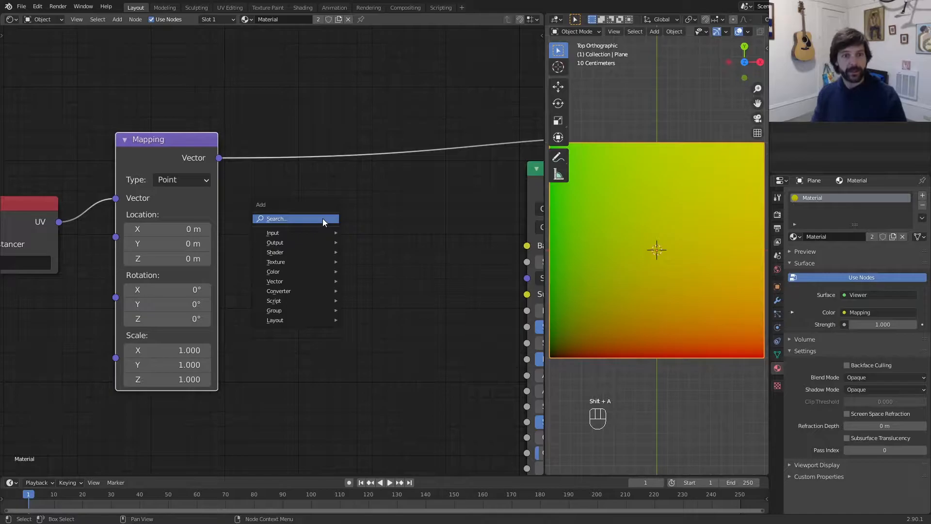
pyautogui.click(322, 218)
pyautogui.write('ve')
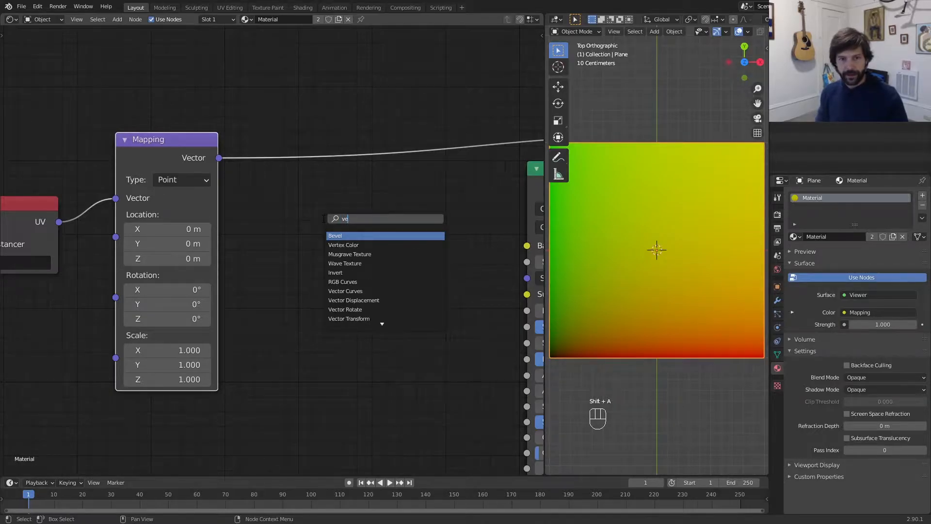
pyautogui.write('c add')
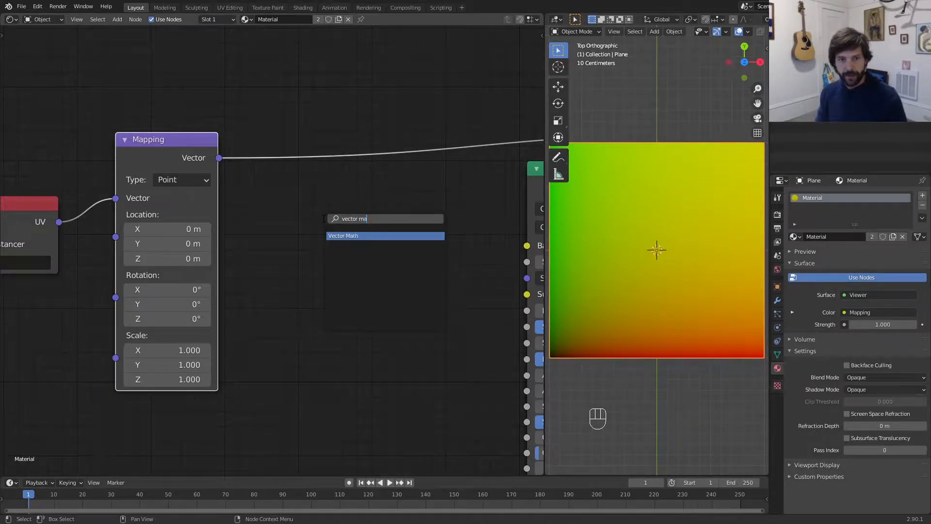
pyautogui.press('Return')
pyautogui.click(277, 137)
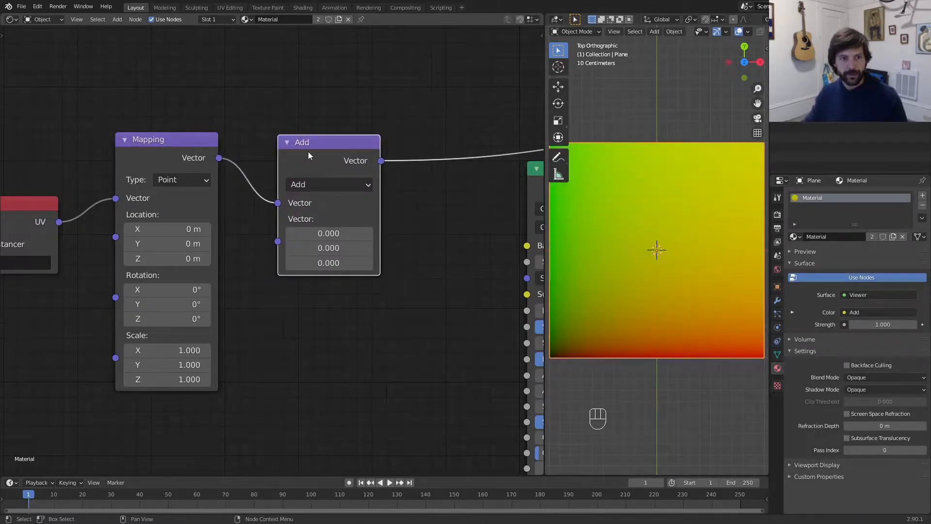
# Set the Vector Math node's operation to Length and preview its Value output on the plane
pyautogui.click(328, 185)
pyautogui.click(337, 365)
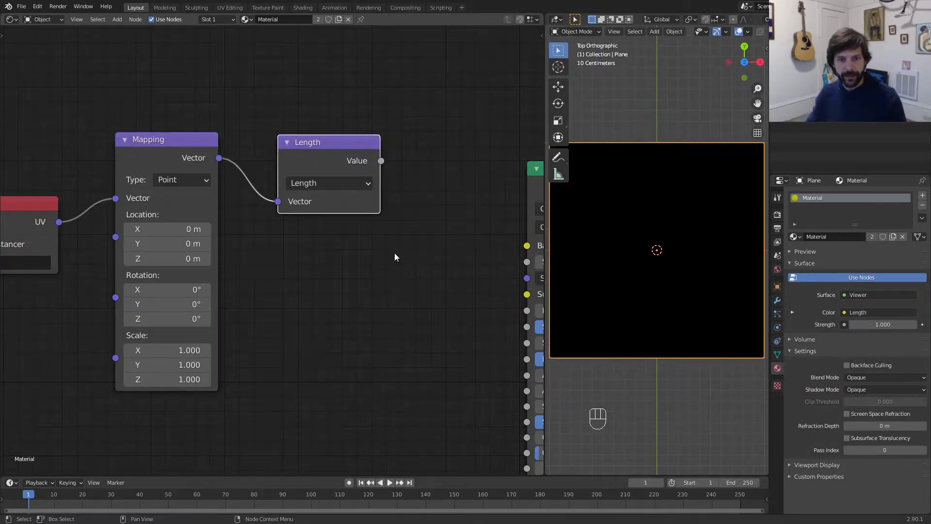
pyautogui.moveTo(362, 262); pyautogui.dragTo(349, 236, button='middle')
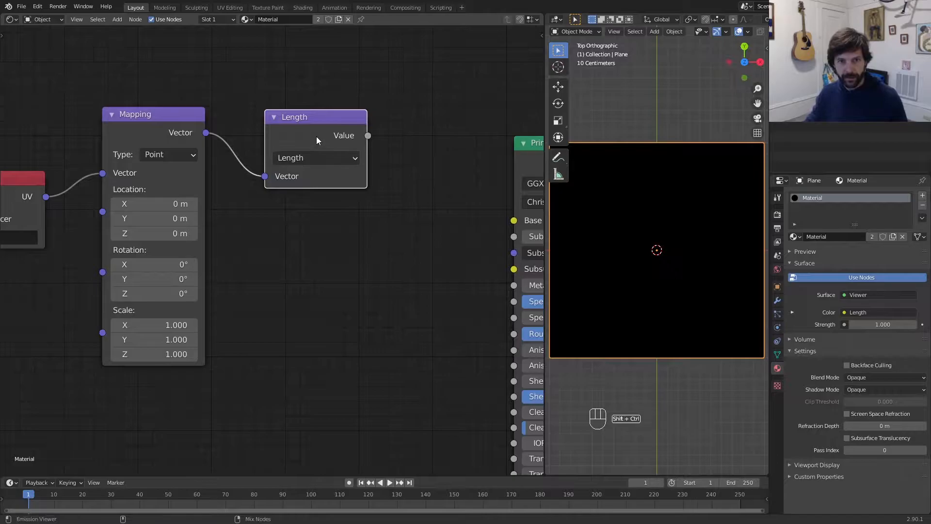
pyautogui.keyDown('ctrl'); pyautogui.keyDown('shift'); pyautogui.click(317, 137); pyautogui.keyUp('shift'); pyautogui.keyUp('ctrl')
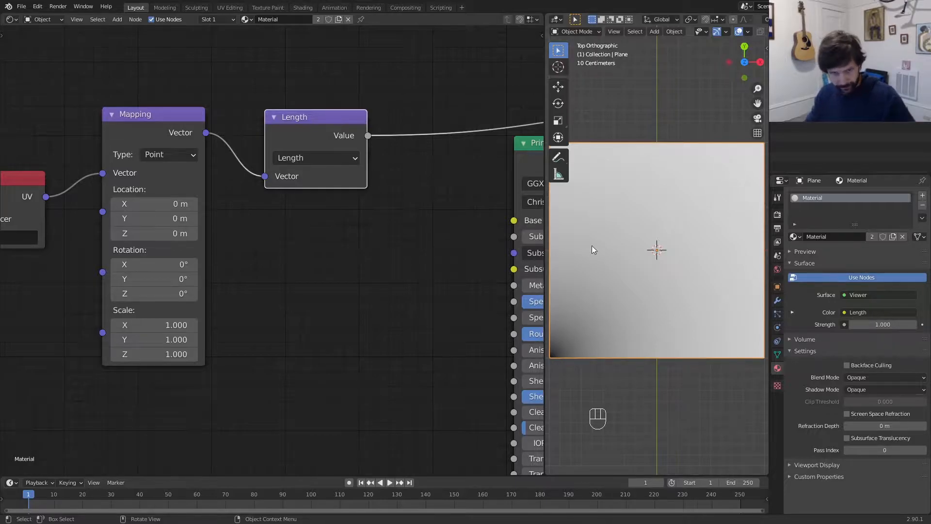
pyautogui.moveTo(341, 347); pyautogui.dragTo(427, 366, button='middle')
pyautogui.moveTo(435, 361); pyautogui.dragTo(88, 189)
pyautogui.moveTo(382, 135); pyautogui.dragTo(228, 195, button='middle')
pyautogui.hotkey('shift', 'a')
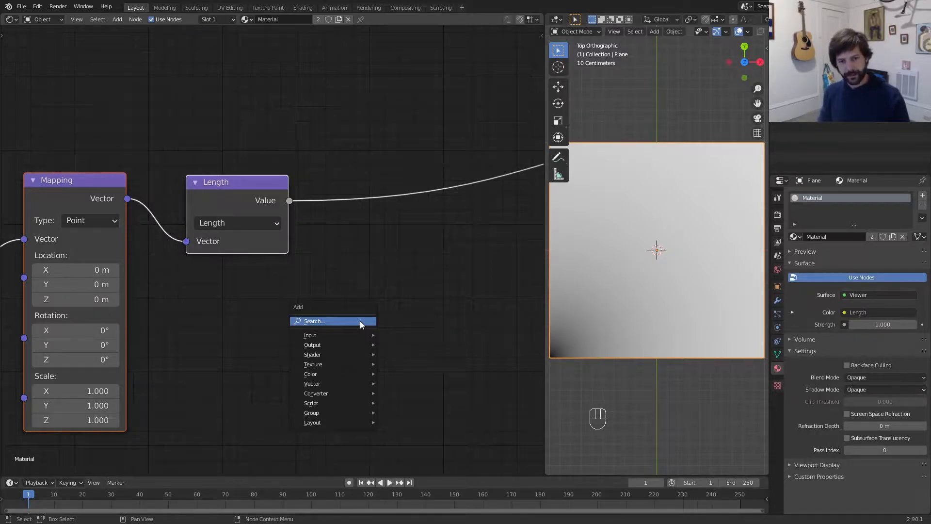
pyautogui.press('t')
pyautogui.press('h')
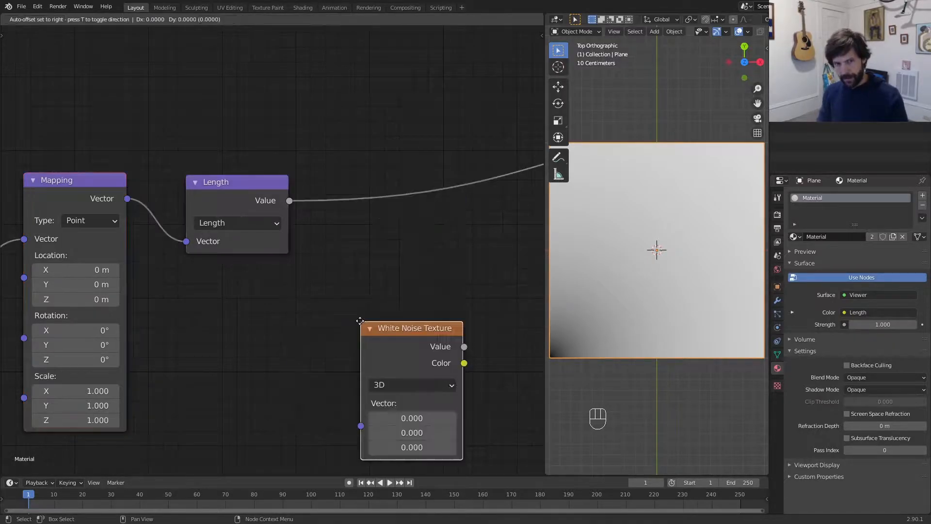
pyautogui.press('Escape')
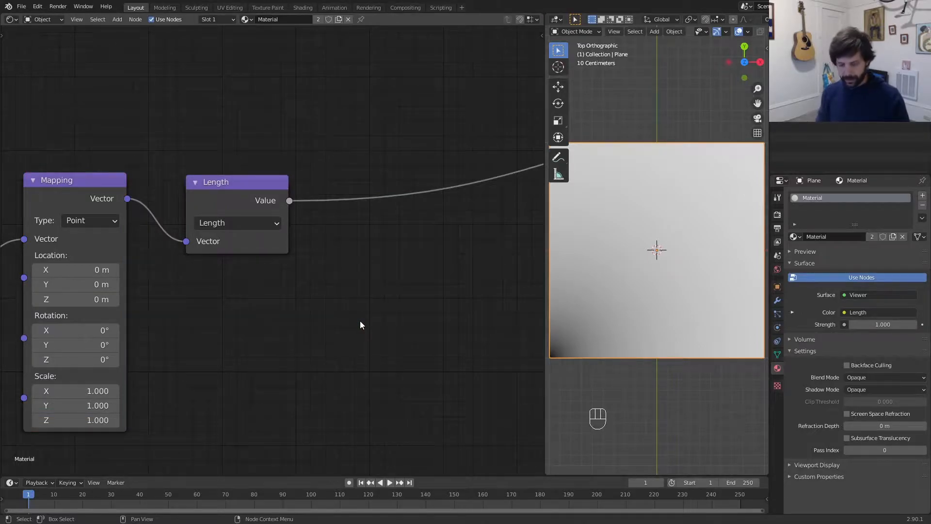
# Insert a Math node into the link between the Length node and the viewer
pyautogui.hotkey('shift', 'a')
pyautogui.press('Up')
pyautogui.press('Up')
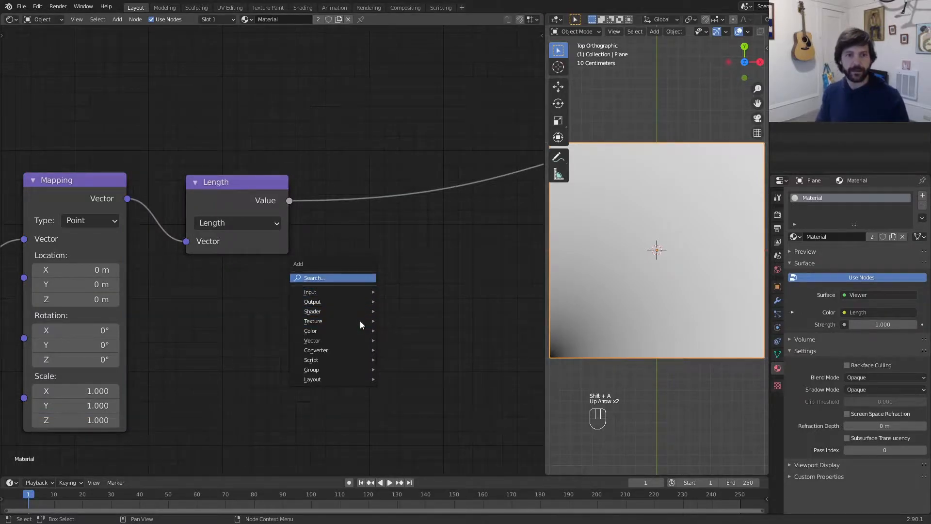
pyautogui.press('Return')
pyautogui.write('math')
pyautogui.press('Return')
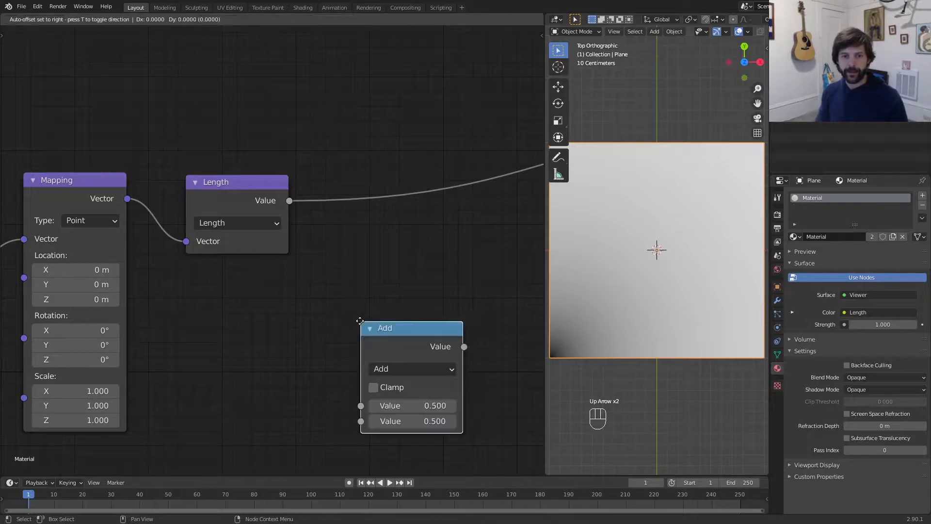
pyautogui.click(366, 179)
# Set the Math node's operation to Less Than with a threshold of 0.500
pyautogui.click(414, 228)
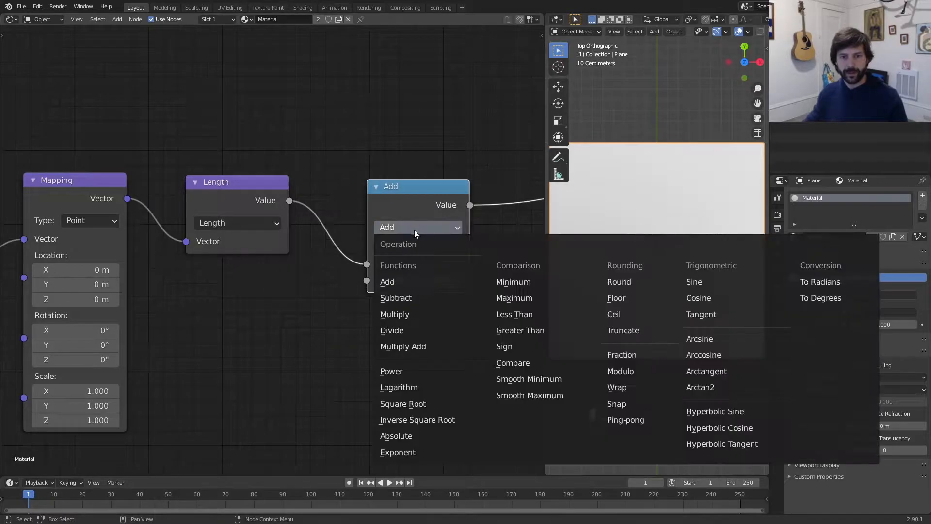
pyautogui.click(512, 315)
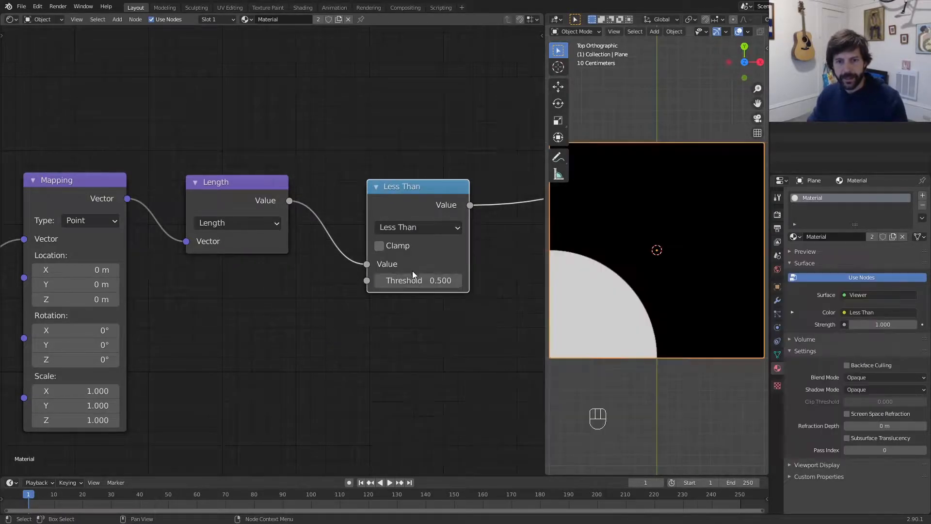
pyautogui.moveTo(455, 286)
pyautogui.mouseDown()
pyautogui.moveTo(426, 286)
pyautogui.moveTo(481, 286)
pyautogui.moveTo(444, 283)
pyautogui.mouseUp()
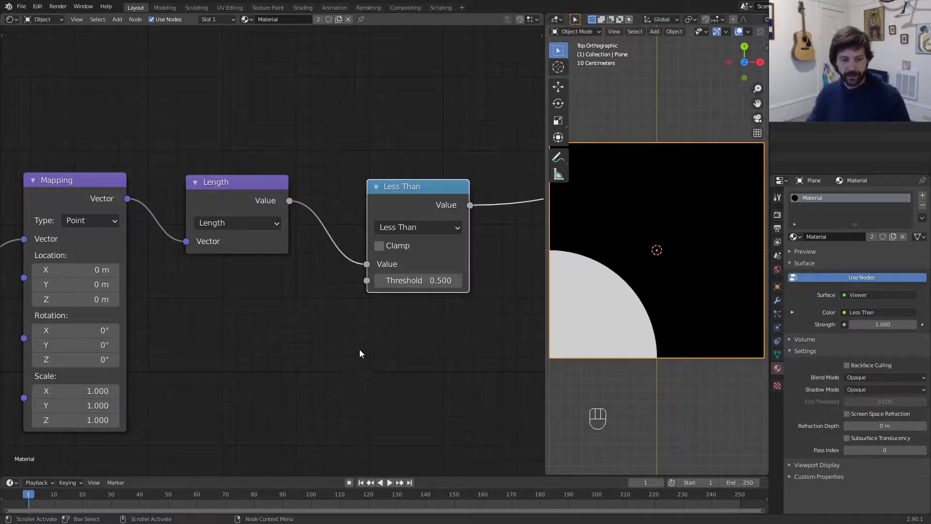
# Add a Value node below the UV Map node, connect it to the Mapping node's Scale input and try out different values
pyautogui.moveTo(339, 368); pyautogui.dragTo(115, 287, button='middle')
pyautogui.scroll(-2, 249, 307)
pyautogui.scroll(1, 248, 312)
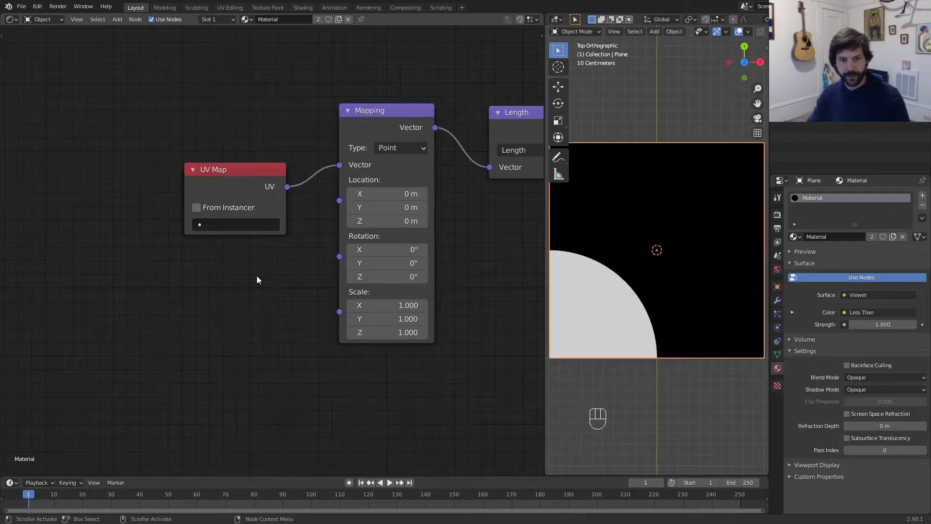
pyautogui.moveTo(244, 194); pyautogui.dragTo(207, 161)
pyautogui.moveTo(248, 268); pyautogui.dragTo(252, 238, button='middle')
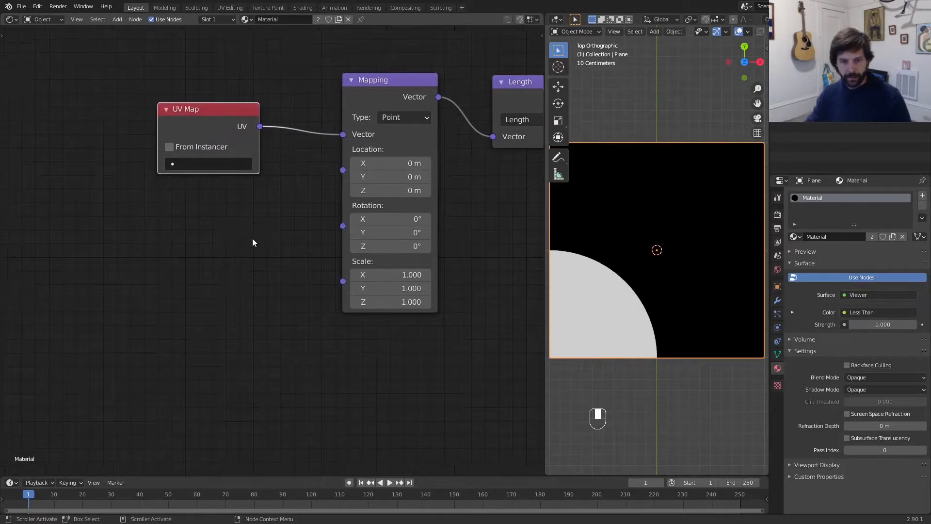
pyautogui.hotkey('shift', 'a')
pyautogui.click(206, 271)
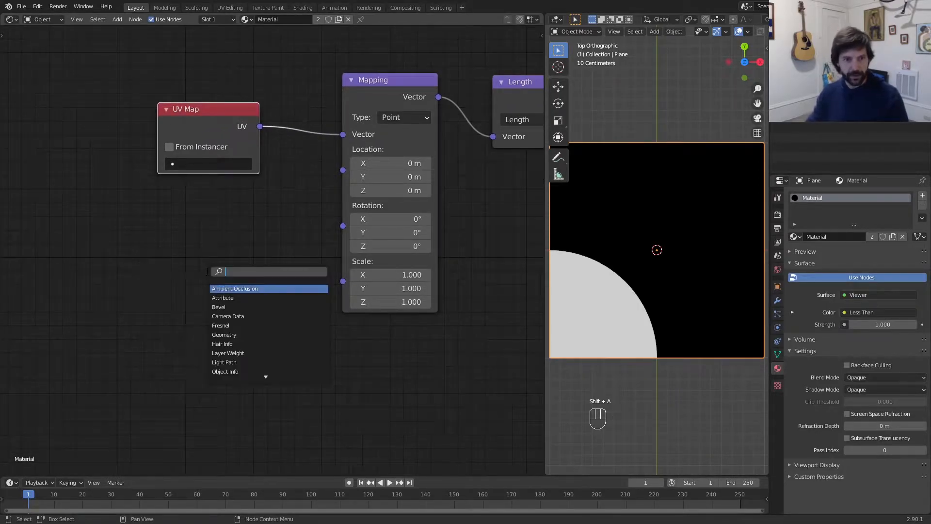
pyautogui.write('val')
pyautogui.press('Return')
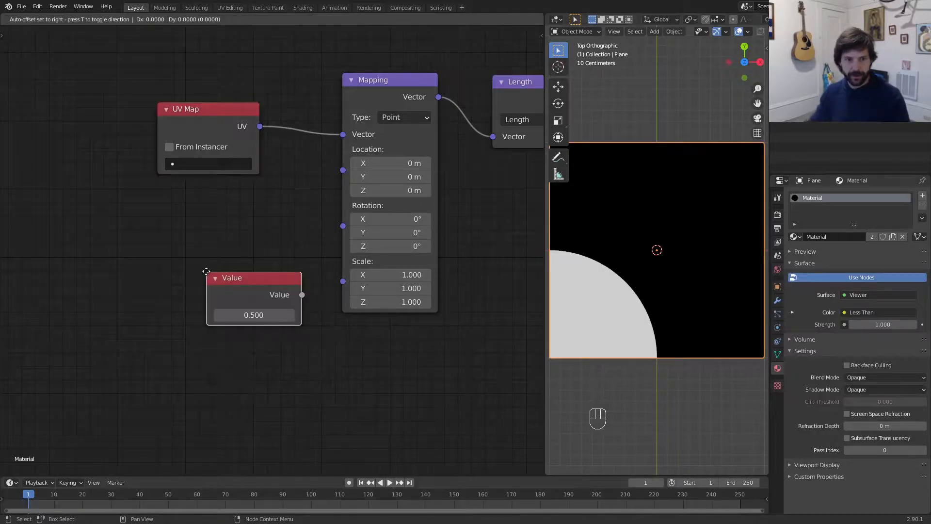
pyautogui.click(93, 304)
pyautogui.moveTo(187, 324); pyautogui.dragTo(343, 262)
pyautogui.moveTo(152, 342); pyautogui.dragTo(123, 342)
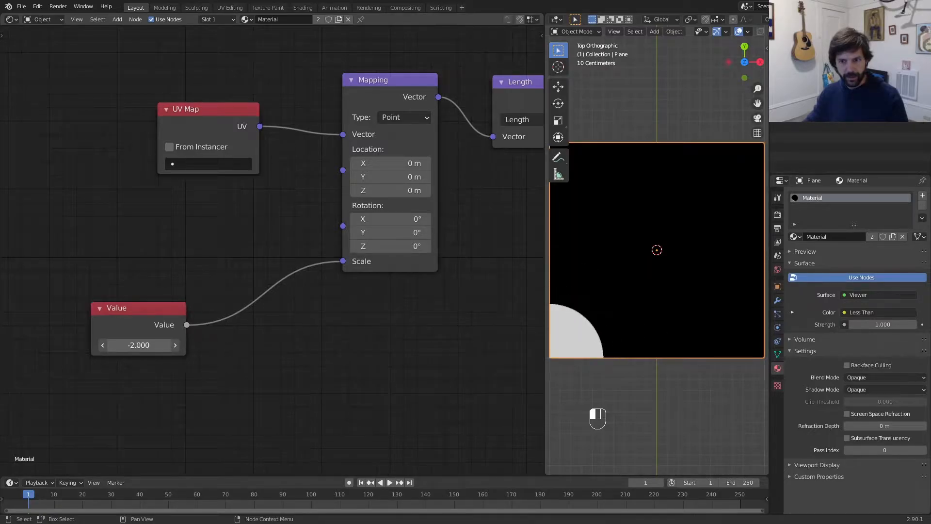
# Set the Less Than node's threshold to 1 and the Value node to 2.200
pyautogui.moveTo(326, 335); pyautogui.dragTo(60, 369, button='middle')
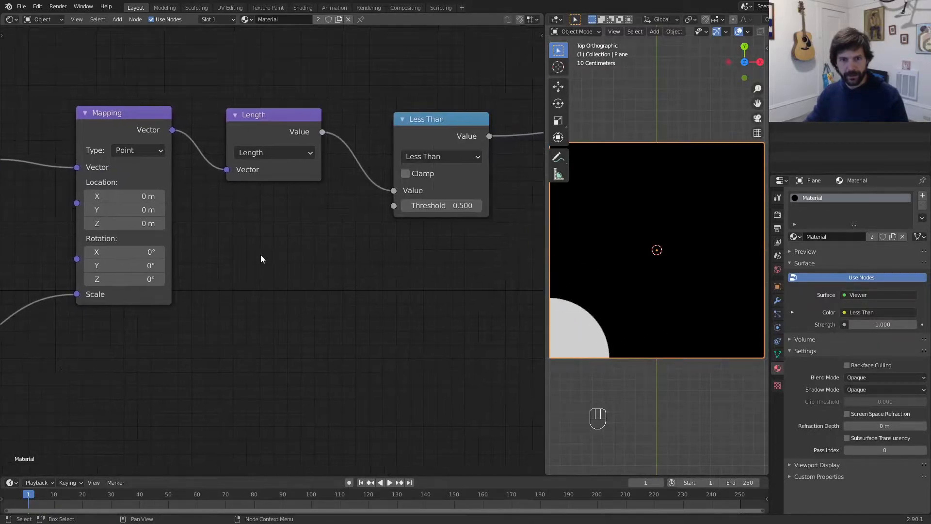
pyautogui.click(460, 206)
pyautogui.write('1')
pyautogui.press('Return')
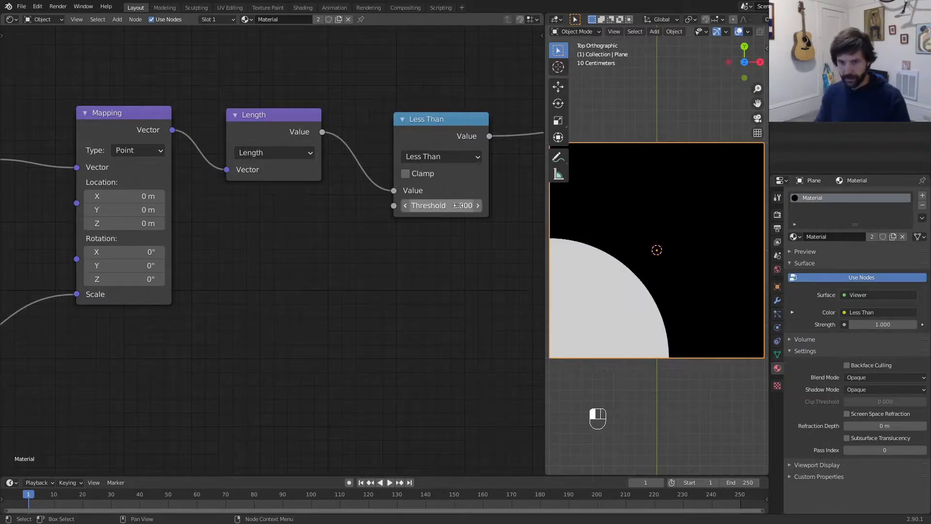
pyautogui.moveTo(259, 363); pyautogui.dragTo(484, 245, button='middle')
pyautogui.moveTo(122, 257); pyautogui.dragTo(164, 256)
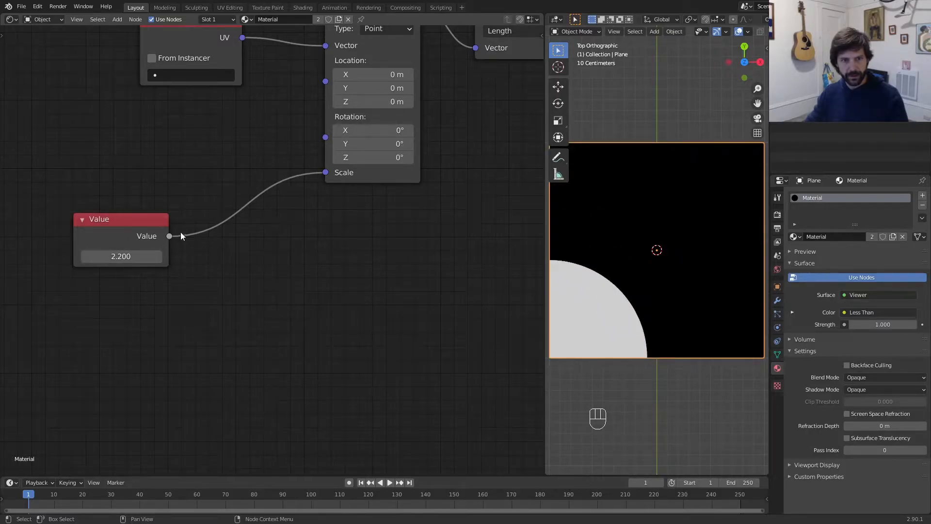
# Move the Value node farther below the UV Map node and away from the Mapping node
pyautogui.moveTo(175, 231); pyautogui.dragTo(212, 280, button='middle')
pyautogui.moveTo(140, 271); pyautogui.dragTo(130, 300)
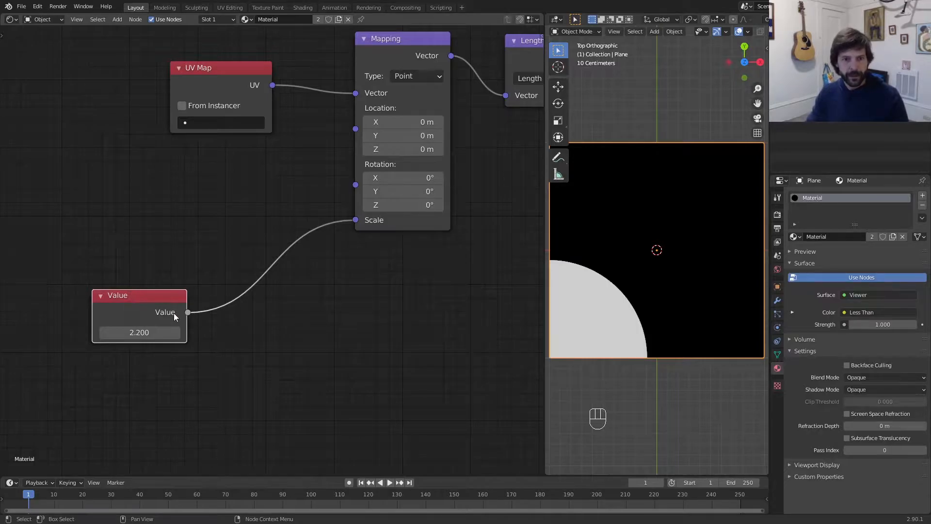
pyautogui.moveTo(138, 299); pyautogui.dragTo(144, 317)
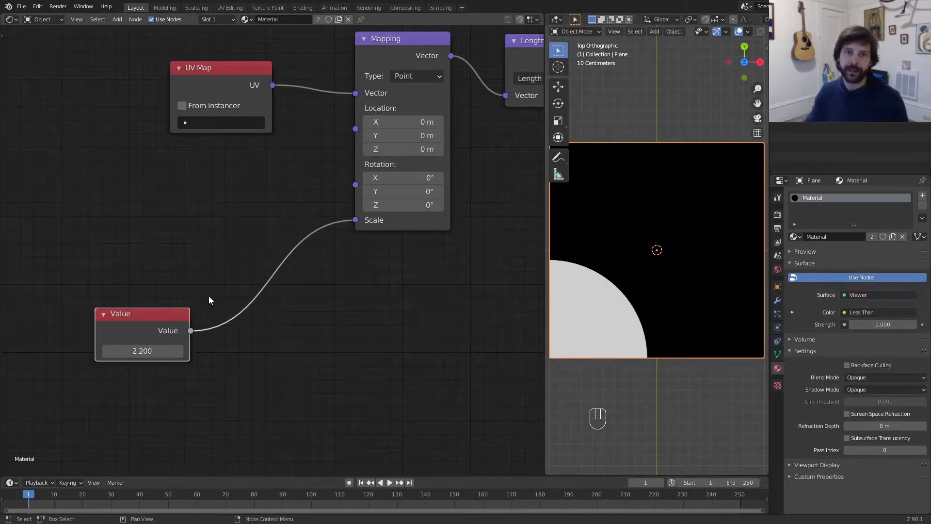
pyautogui.moveTo(154, 321); pyautogui.dragTo(119, 332)
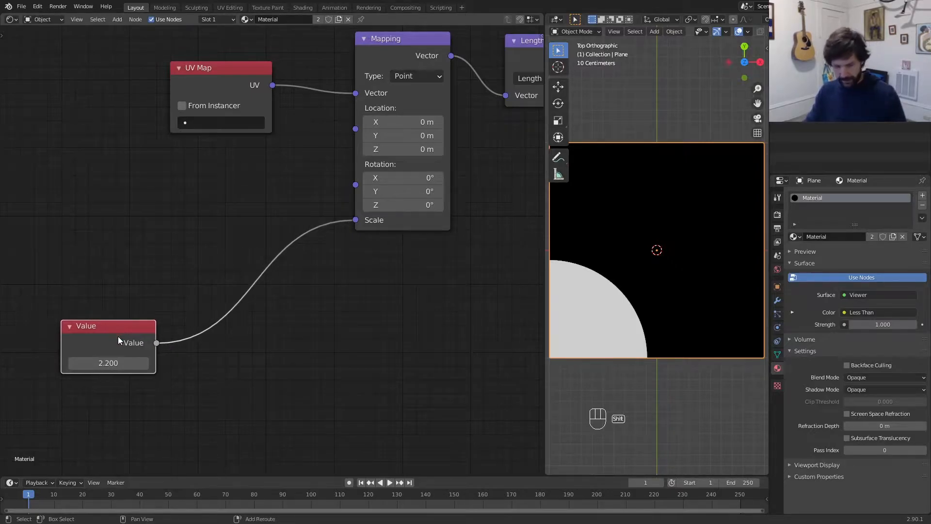
# Add a second Math node above the Value node and set its operation to Multiply
pyautogui.hotkey('shift', 'a')
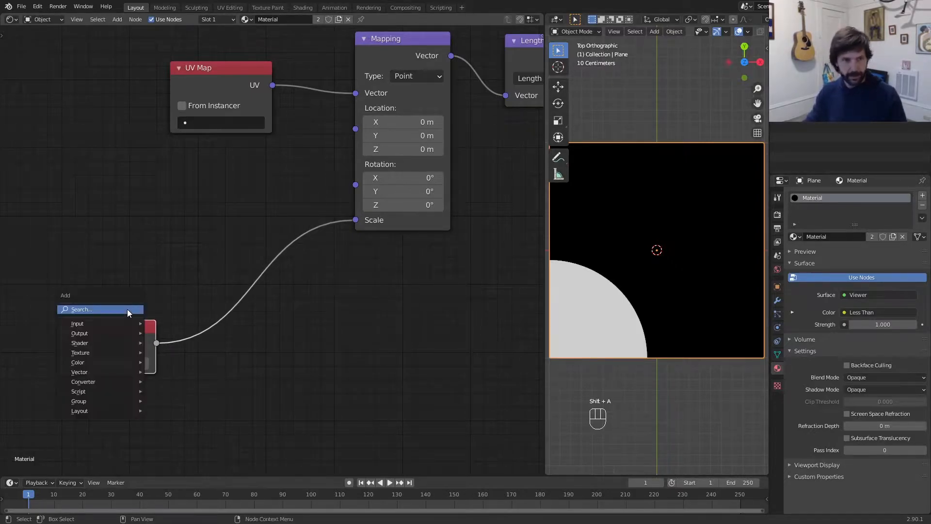
pyautogui.click(128, 309)
pyautogui.write('add')
pyautogui.press('Return')
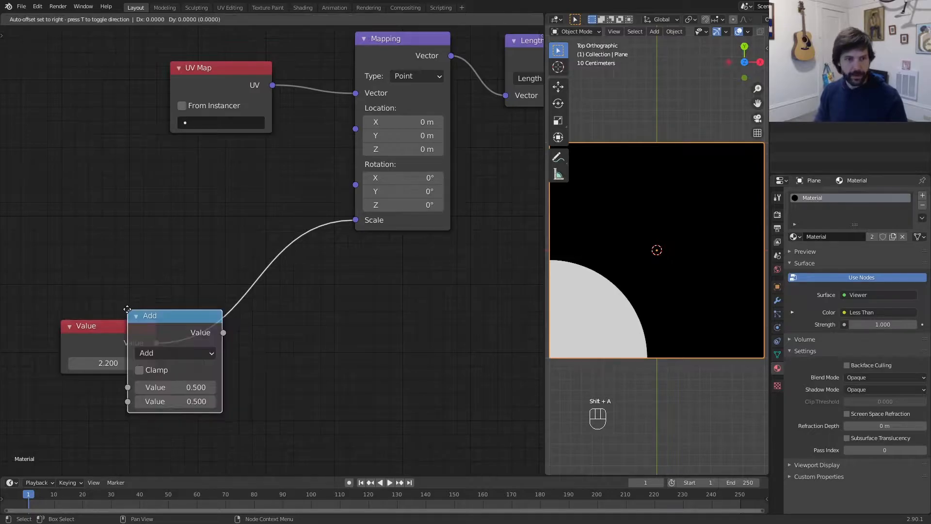
pyautogui.click(165, 219)
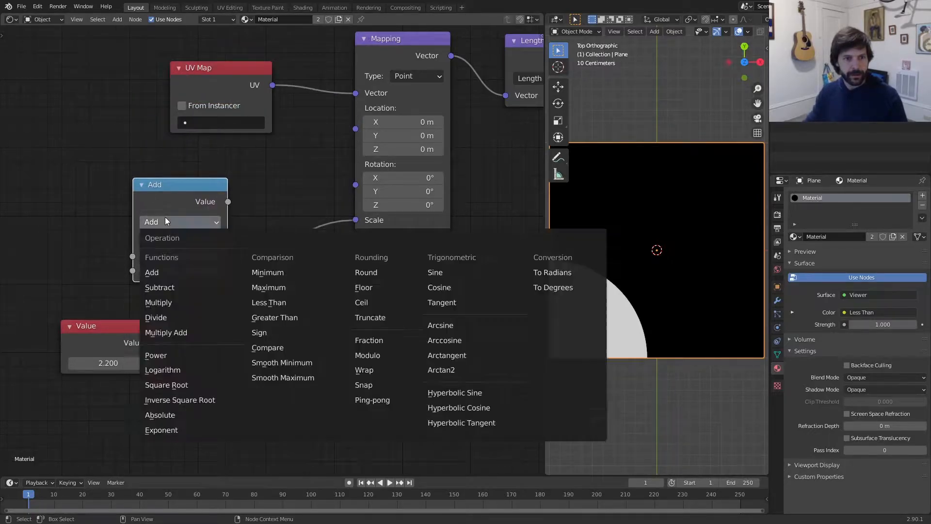
pyautogui.click(179, 306)
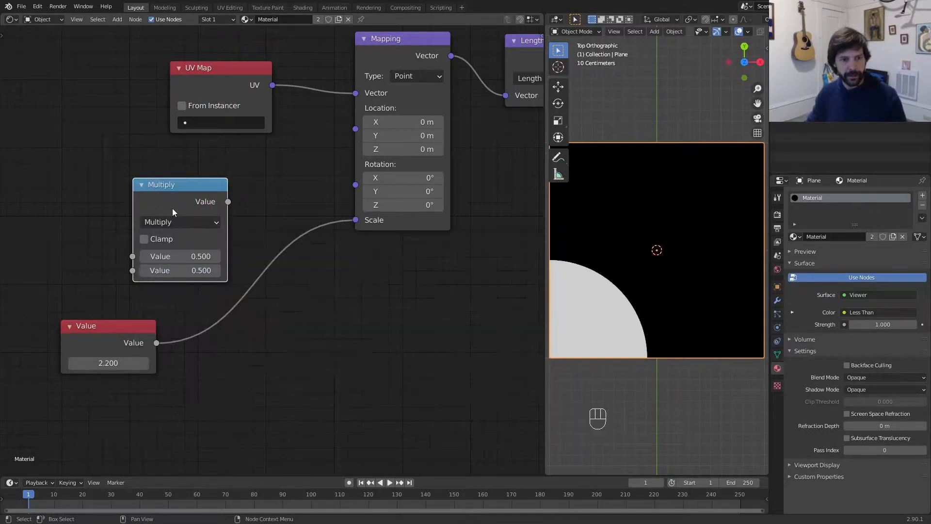
# Set the Multiply node's second value to -0.5 and connect the Value node's output to its first input
pyautogui.click(183, 266)
pyautogui.write('-.5')
pyautogui.press('Return')
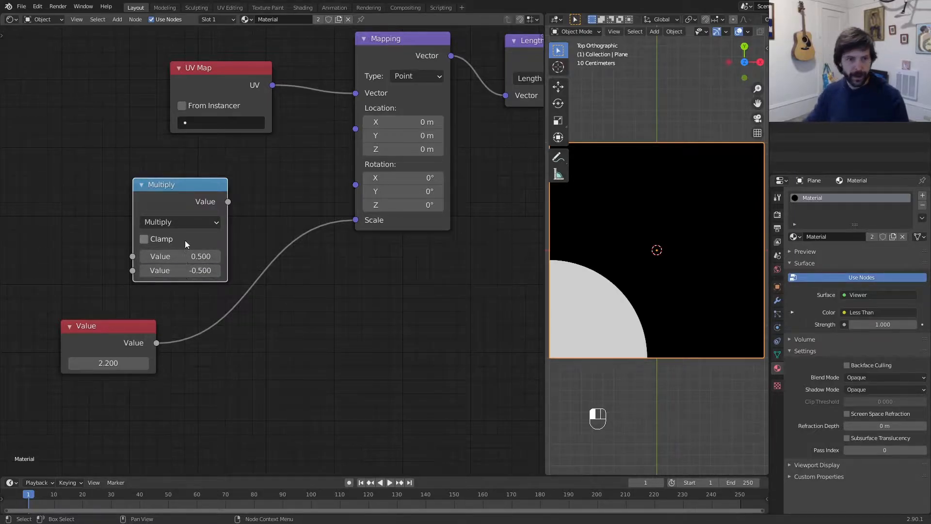
pyautogui.moveTo(156, 342); pyautogui.dragTo(132, 261)
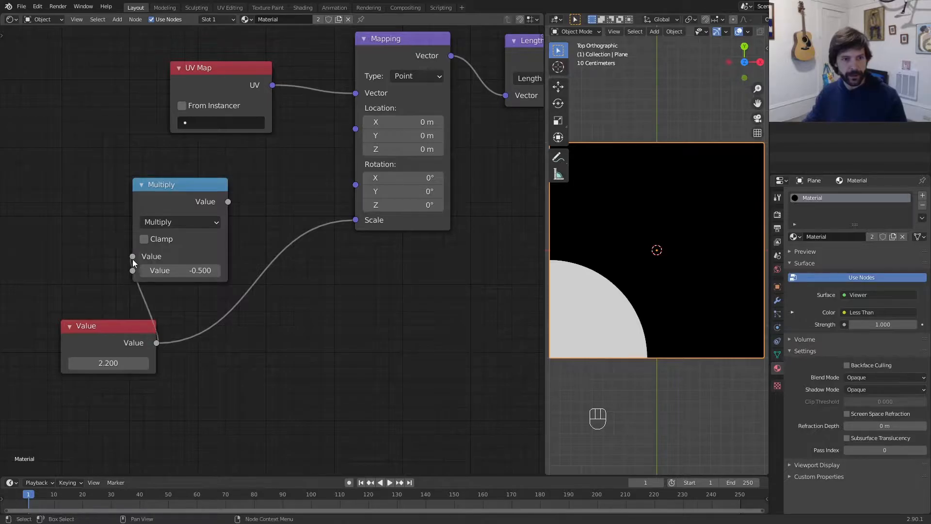
# Shift the Multiply and Value nodes away from Mapping and place a Combine XYZ node between Multiply and Mapping
pyautogui.moveTo(192, 345); pyautogui.dragTo(108, 233)
pyautogui.moveTo(164, 187); pyautogui.dragTo(62, 217)
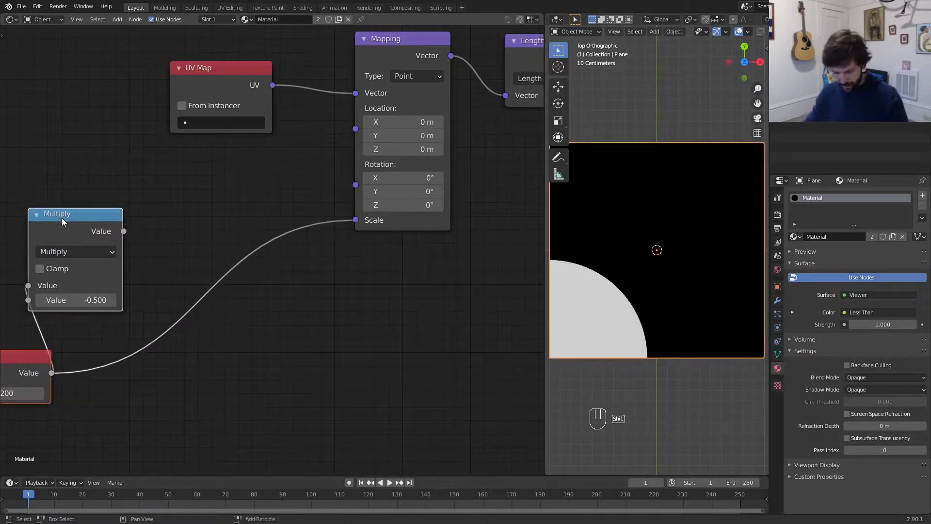
pyautogui.hotkey('shift', 'a')
pyautogui.write('combin')
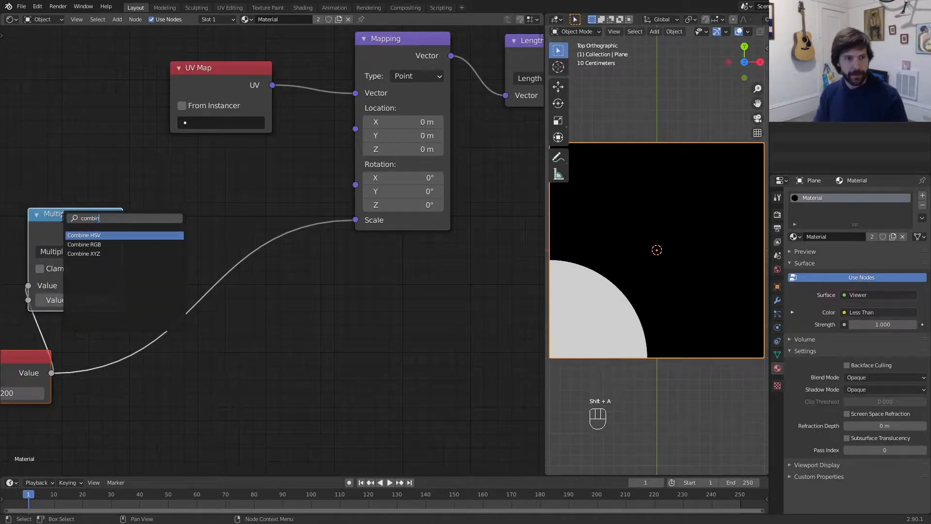
pyautogui.press('Down')
pyautogui.press('Down')
pyautogui.press('Return')
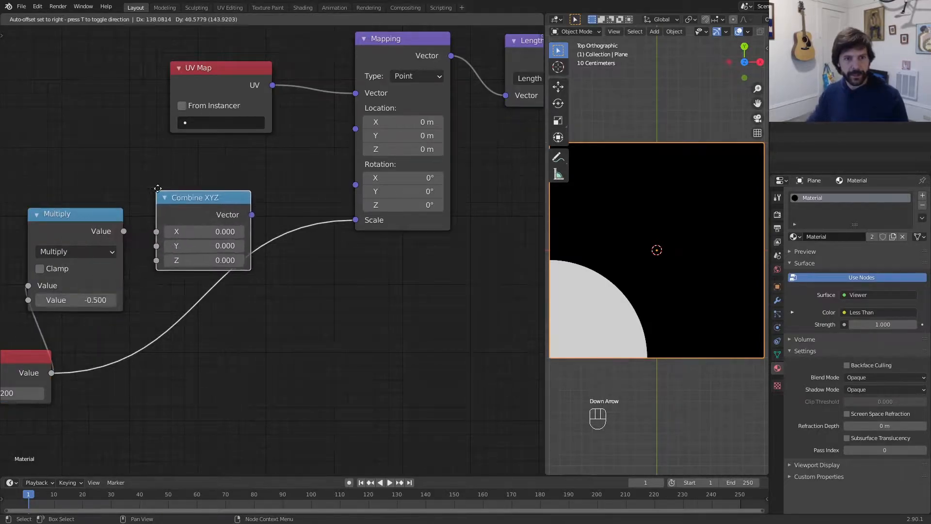
pyautogui.click(151, 167)
# Connect the Multiply output to Combine XYZ's X and Y inputs, and its Vector output to the Mapping node's Location
pyautogui.moveTo(124, 231); pyautogui.dragTo(152, 224)
pyautogui.moveTo(248, 192); pyautogui.dragTo(356, 129)
pyautogui.moveTo(303, 283); pyautogui.dragTo(399, 227, button='middle')
# Move the Value node clear of the Multiply node and set its value to 3
pyautogui.moveTo(110, 302); pyautogui.dragTo(45, 304)
pyautogui.moveTo(214, 302); pyautogui.dragTo(301, 256, button='middle')
pyautogui.moveTo(155, 293); pyautogui.dragTo(128, 293)
pyautogui.click(129, 293)
pyautogui.write('3')
pyautogui.press('Return')
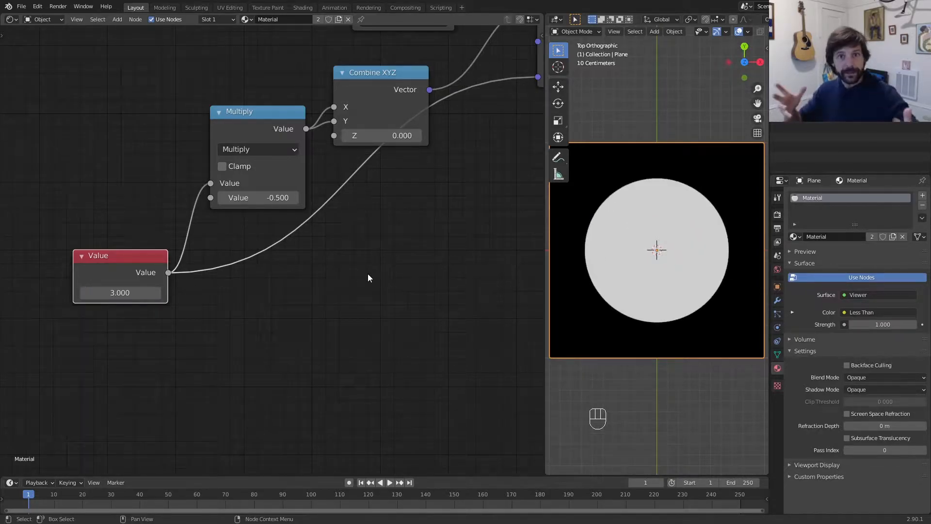
# Spread out the start of the node tree by moving the UV Map and Value nodes farther before the Multiply node
pyautogui.moveTo(373, 244); pyautogui.dragTo(119, 334, button='middle')
pyautogui.moveTo(364, 218); pyautogui.dragTo(479, 216, button='middle')
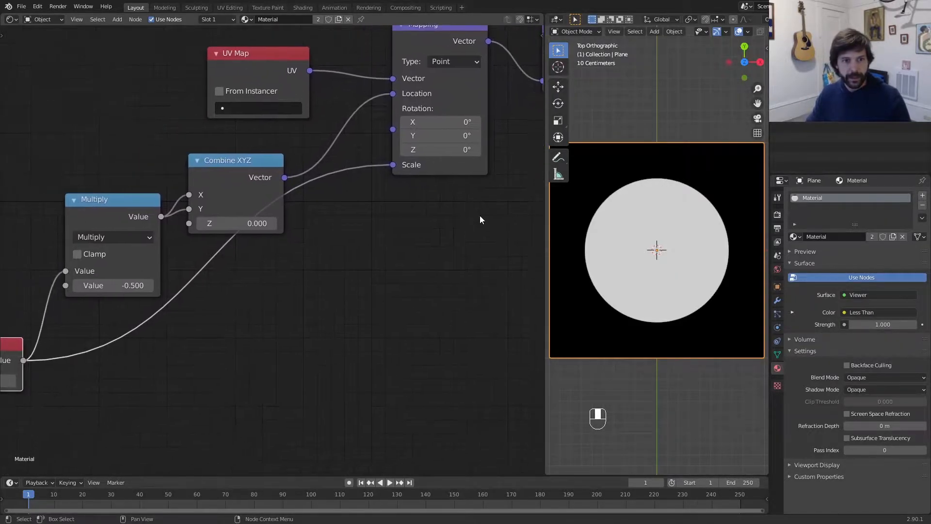
pyautogui.scroll(-4, 480, 215)
pyautogui.moveTo(264, 158); pyautogui.dragTo(34, 185)
pyautogui.moveTo(327, 301); pyautogui.dragTo(292, 318, button='middle')
pyautogui.moveTo(100, 344); pyautogui.dragTo(531, 254)
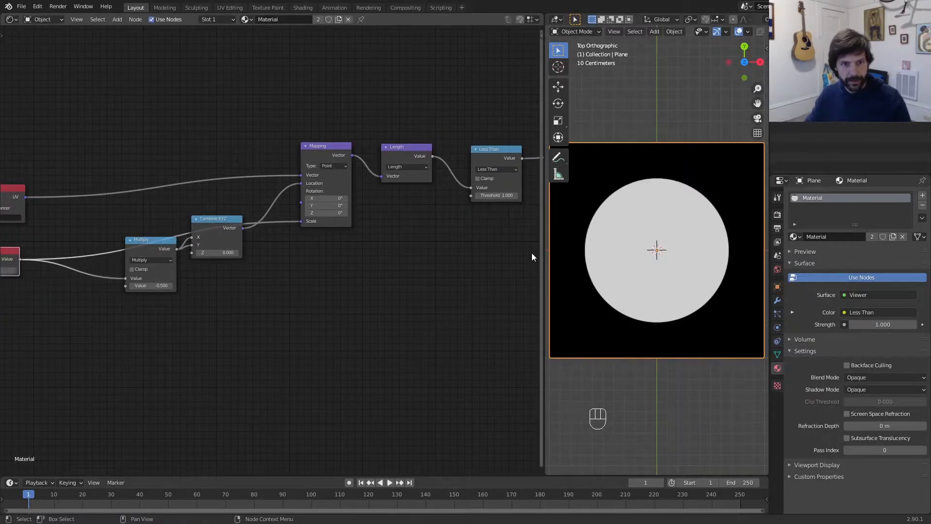
# Tidy the Mapping, Length and Less Than nodes into a row and move the Principled BSDF node lower beside the output
pyautogui.moveTo(337, 143); pyautogui.dragTo(333, 180)
pyautogui.moveTo(406, 158); pyautogui.dragTo(392, 183)
pyautogui.moveTo(509, 148); pyautogui.dragTo(477, 165)
pyautogui.moveTo(482, 188); pyautogui.dragTo(318, 212, button='middle')
pyautogui.moveTo(491, 167); pyautogui.dragTo(506, 197)
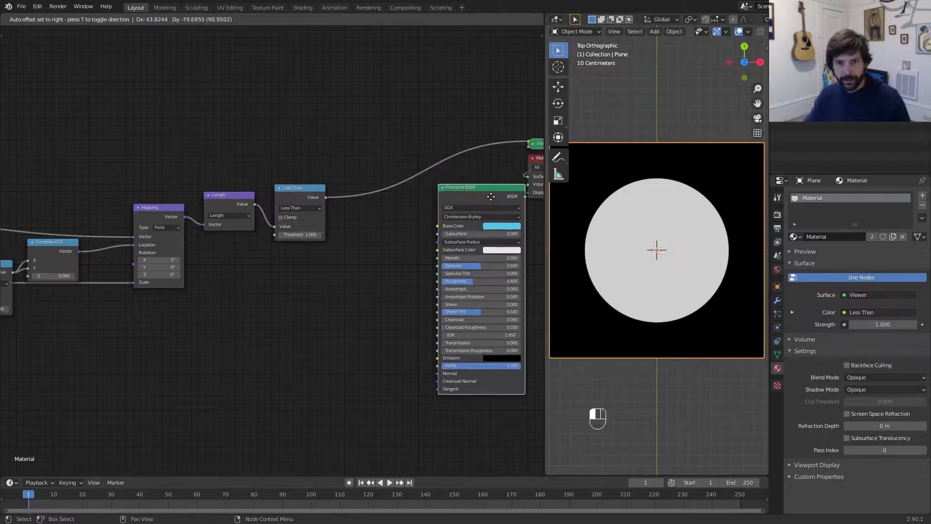
# Add a MixRGB node between the Less Than and Principled BSDF nodes
pyautogui.moveTo(424, 227); pyautogui.dragTo(407, 188, button='middle')
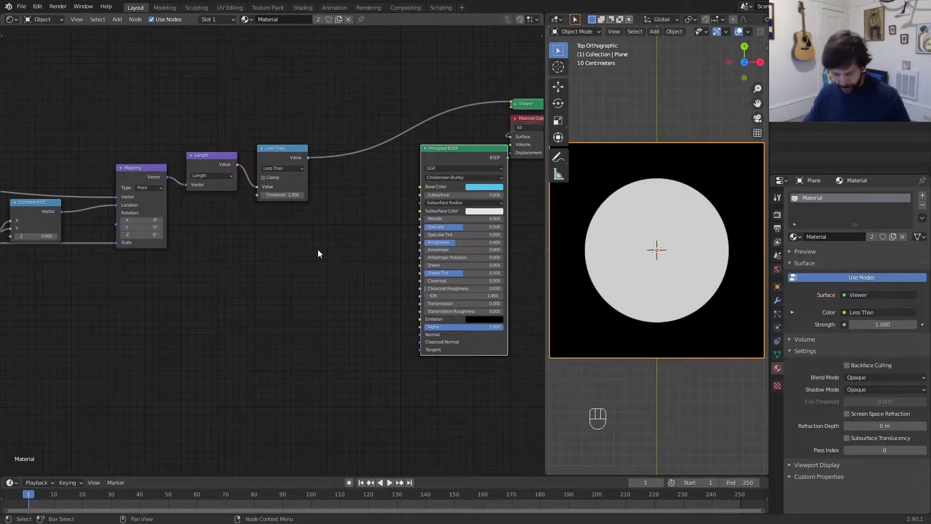
pyautogui.hotkey('shift', 'a')
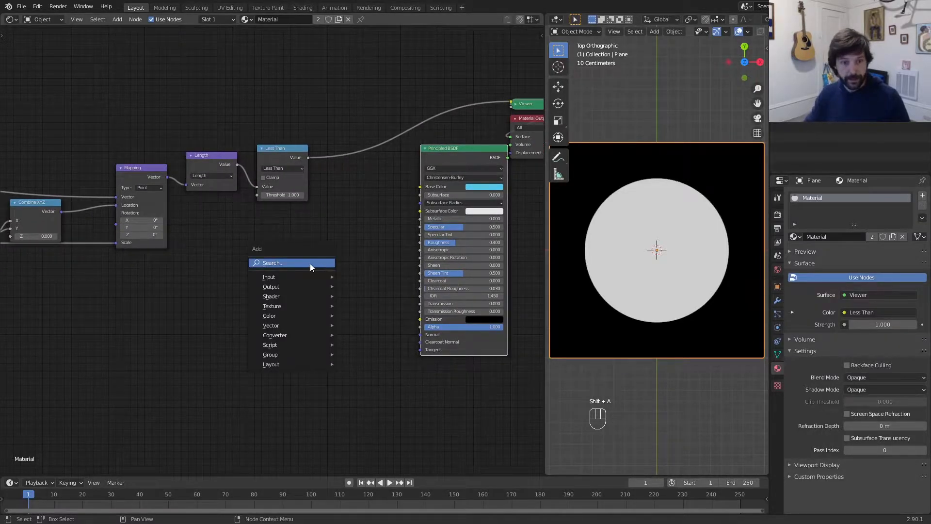
pyautogui.click(310, 263)
pyautogui.write('mix')
pyautogui.press('Down')
pyautogui.press('Return')
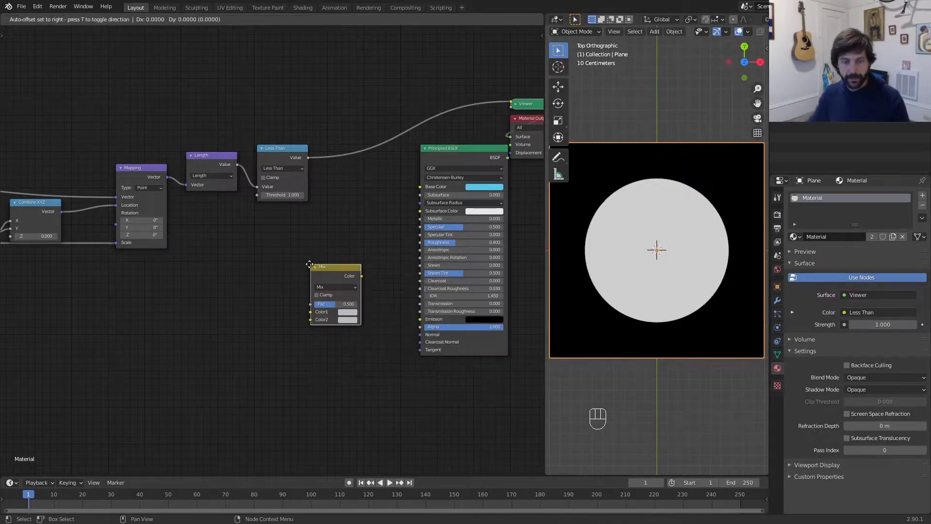
# Set the Mix node's Color1 to the blue sampled from the Principled BSDF's Base Color
pyautogui.scroll(6, 346, 247)
pyautogui.moveTo(383, 241); pyautogui.dragTo(267, 290, button='middle')
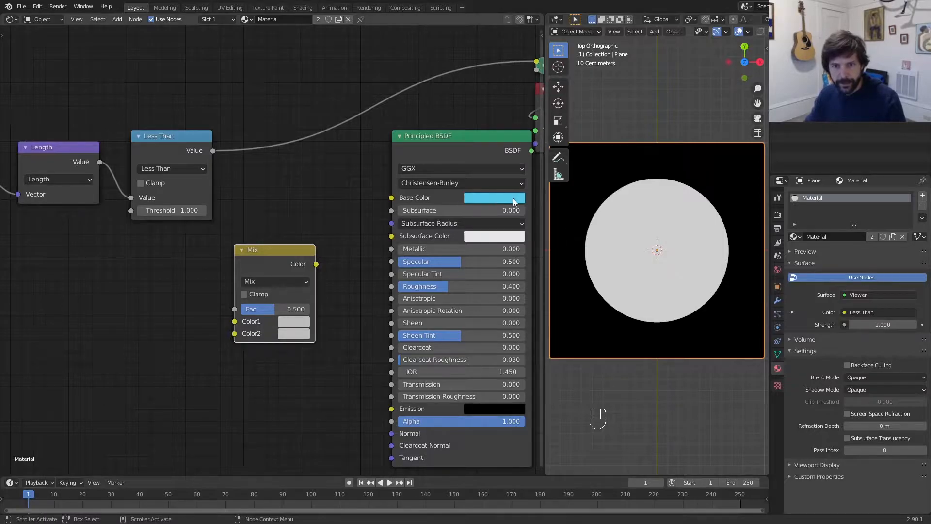
pyautogui.click(301, 321)
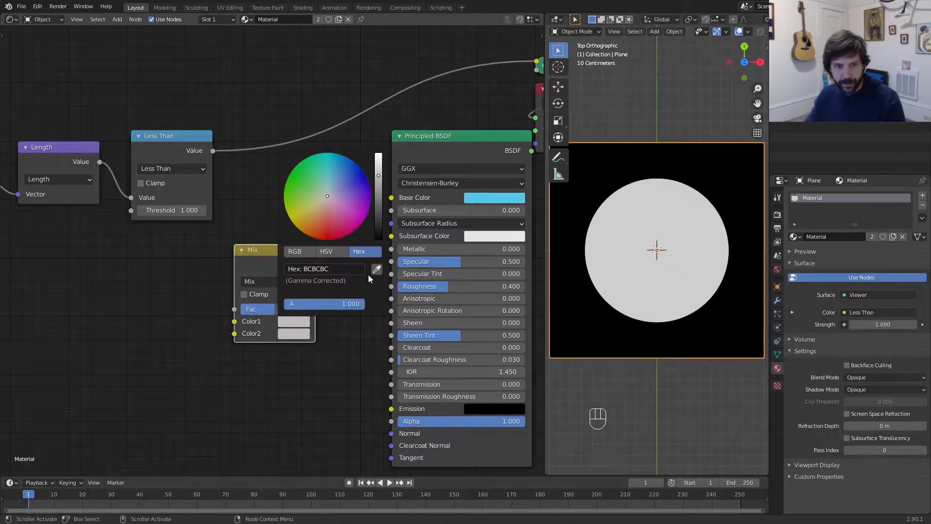
pyautogui.click(377, 270)
pyautogui.click(476, 198)
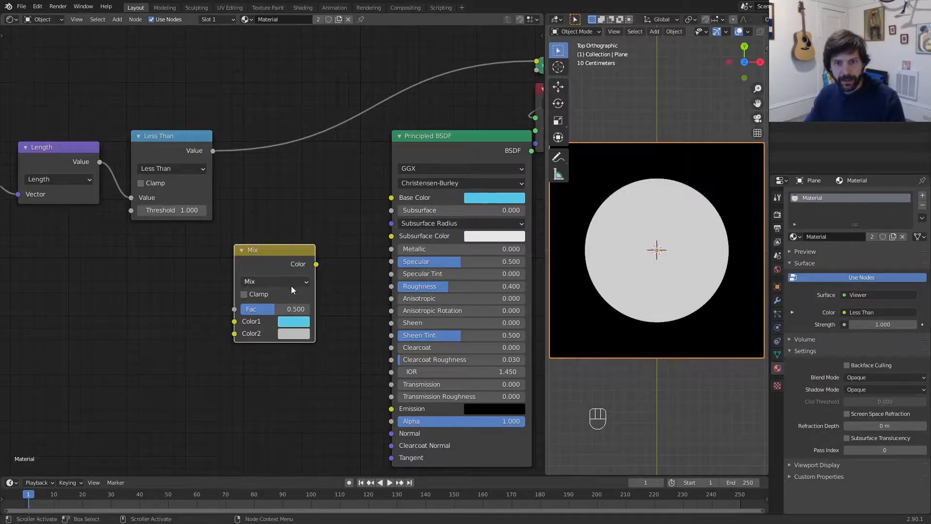
# Set the Mix node's Color2 to an orange-brown with hue 0.082, saturation 0.612 and value 0.735
pyautogui.click(295, 335)
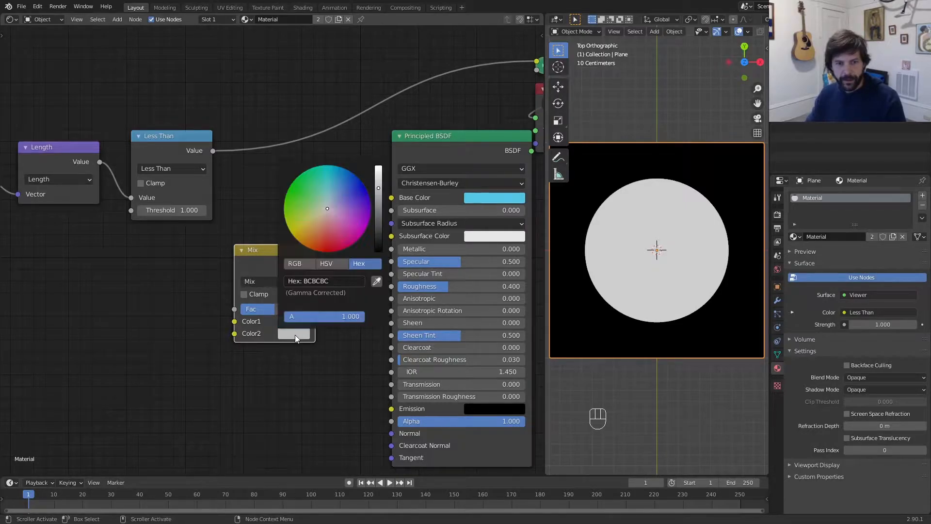
pyautogui.click(314, 230)
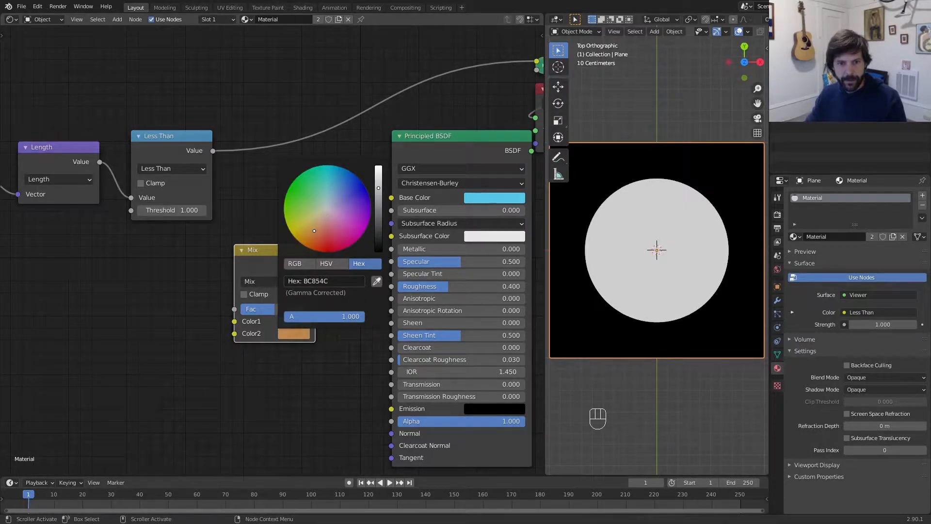
pyautogui.click(320, 264)
pyautogui.moveTo(319, 234); pyautogui.dragTo(314, 231)
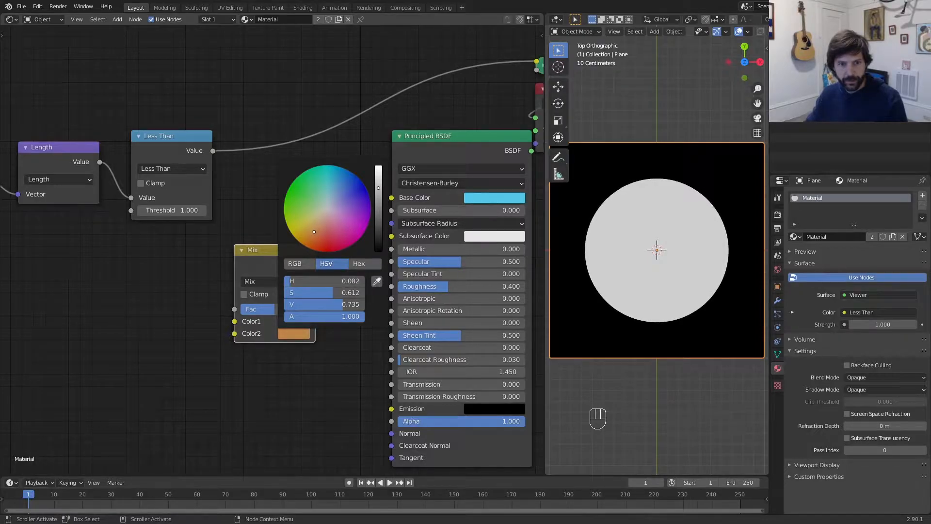
# Drive the Mix factor with the Less Than value, feed the mixed color into Base Color, and preview the Principled BSDF
pyautogui.moveTo(214, 150); pyautogui.dragTo(232, 308)
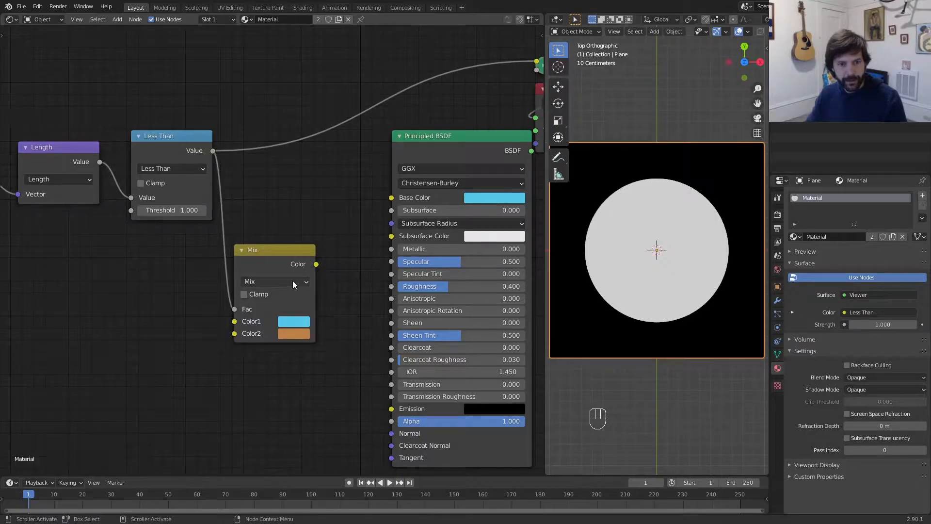
pyautogui.moveTo(317, 264); pyautogui.dragTo(392, 198)
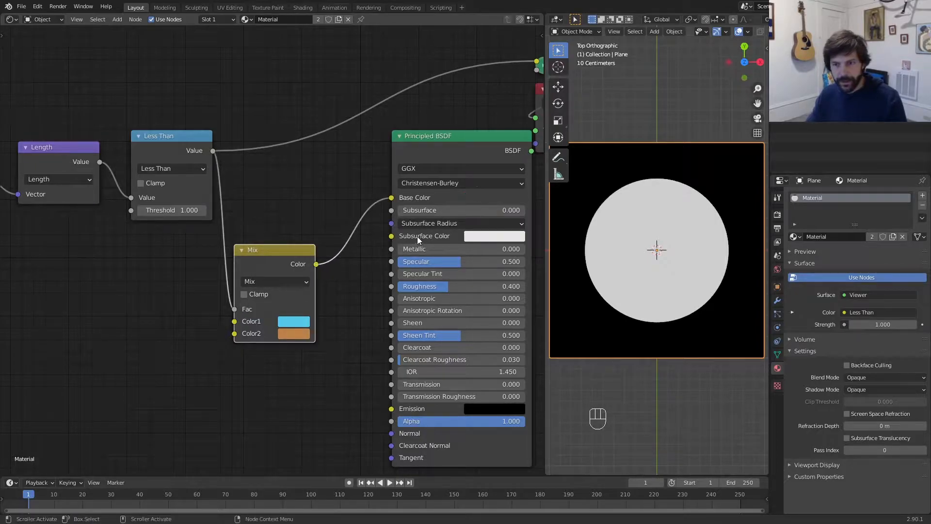
pyautogui.keyDown('ctrl'); pyautogui.keyDown('shift'); pyautogui.click(459, 153); pyautogui.keyUp('shift'); pyautogui.keyUp('ctrl')
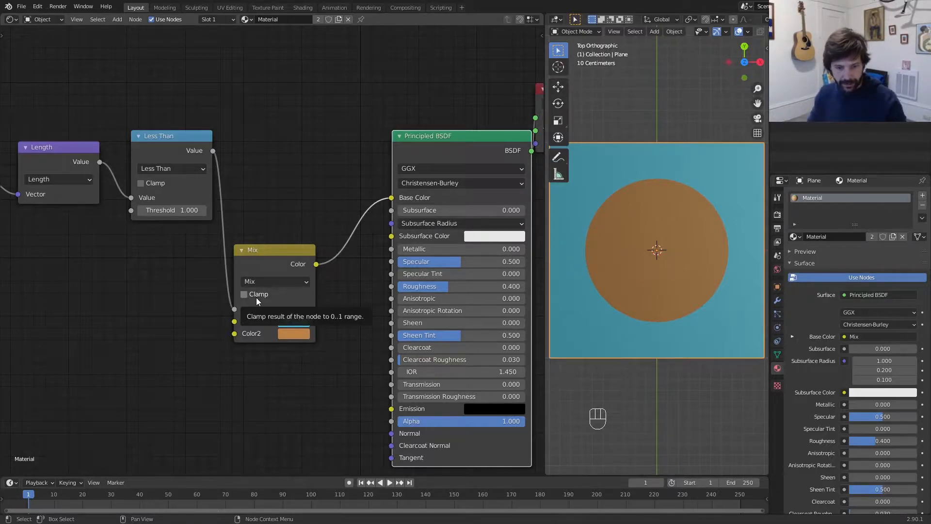
# Add a Voronoi Texture node in the empty space below the circle nodes and preview its output on the plane
pyautogui.scroll(1, 176, 326)
pyautogui.moveTo(177, 326); pyautogui.dragTo(325, 167, button='middle')
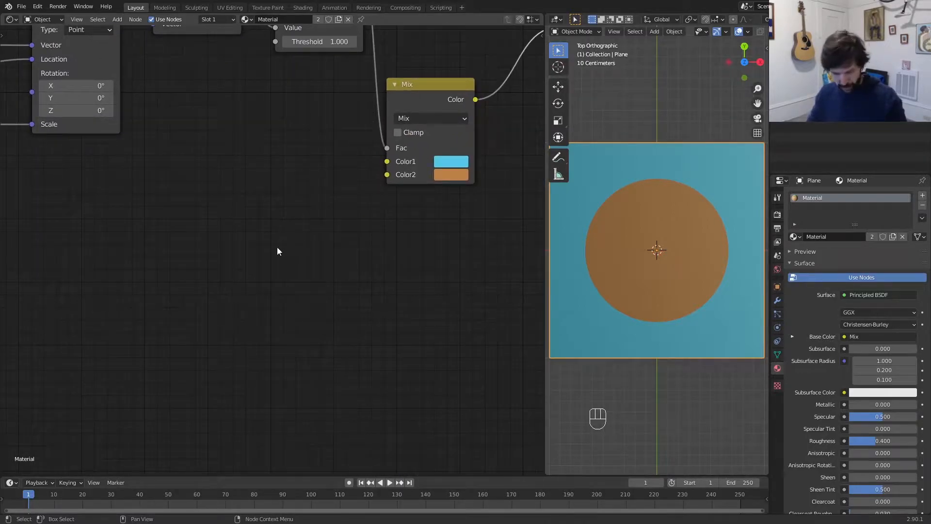
pyautogui.hotkey('shift', 'a')
pyautogui.click(246, 282)
pyautogui.write('voronoi')
pyautogui.press('Return')
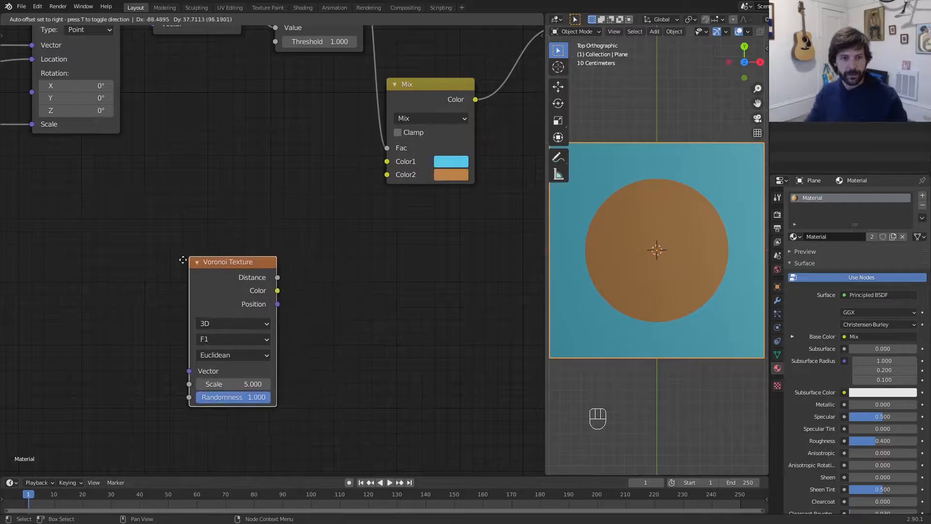
pyautogui.click(173, 264)
pyautogui.keyDown('ctrl'); pyautogui.keyDown('shift'); pyautogui.click(211, 288); pyautogui.keyUp('shift'); pyautogui.keyUp('ctrl')
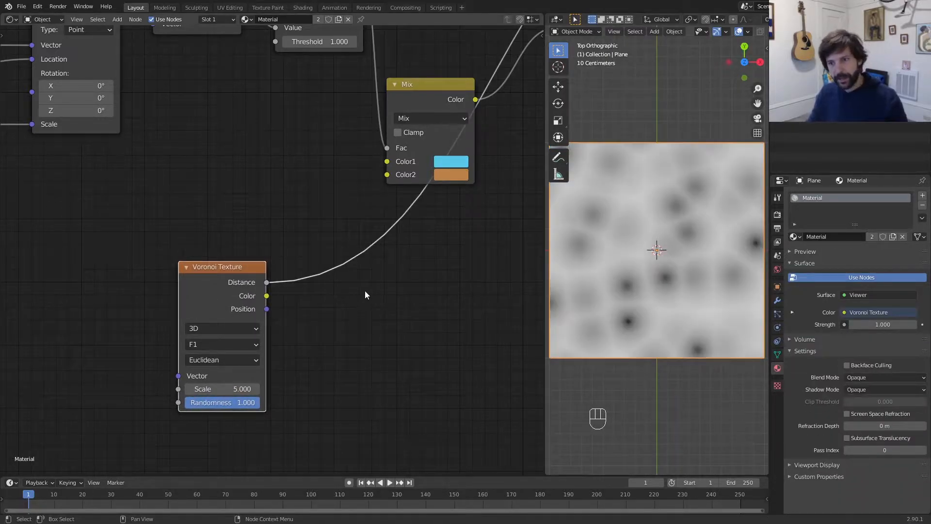
# Set the Voronoi Texture's feature output to Distance To Edge
pyautogui.click(234, 357)
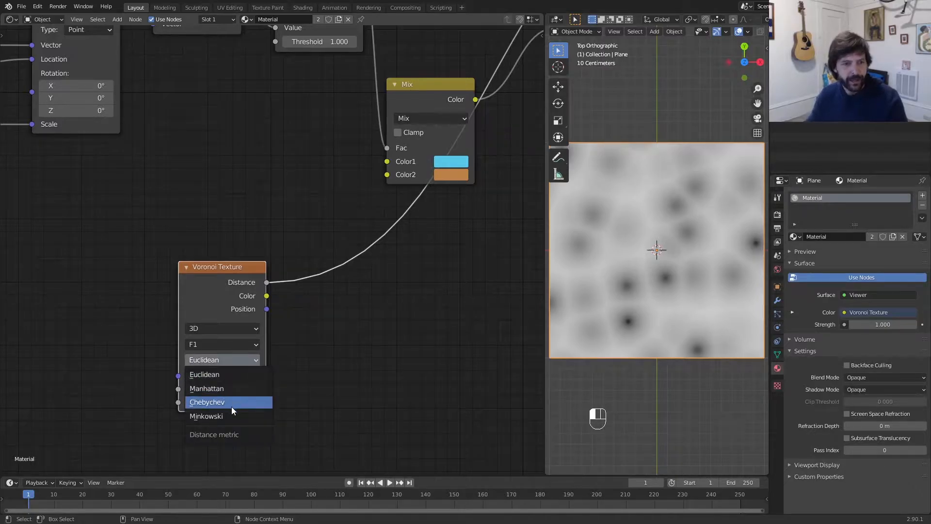
pyautogui.click(225, 344)
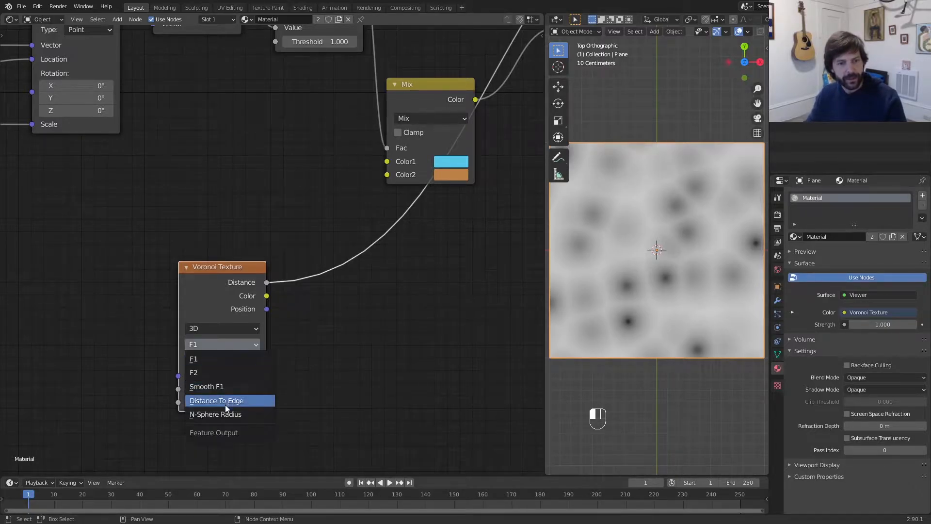
pyautogui.click(226, 400)
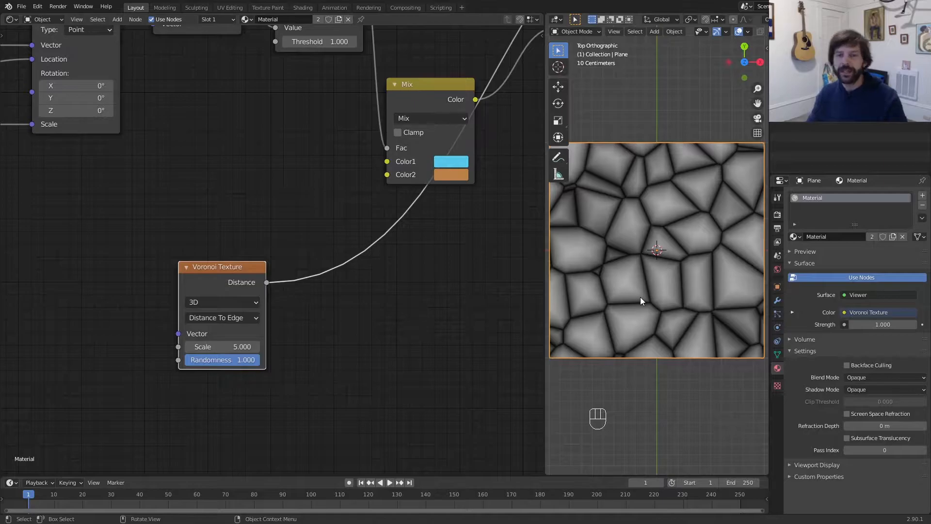
# Move the Voronoi Texture back and insert a ColorRamp node on its Distance output link
pyautogui.moveTo(229, 271); pyautogui.dragTo(176, 310)
pyautogui.hotkey('shift', 'a')
pyautogui.click(175, 310)
pyautogui.write('colorr')
pyautogui.press('Return')
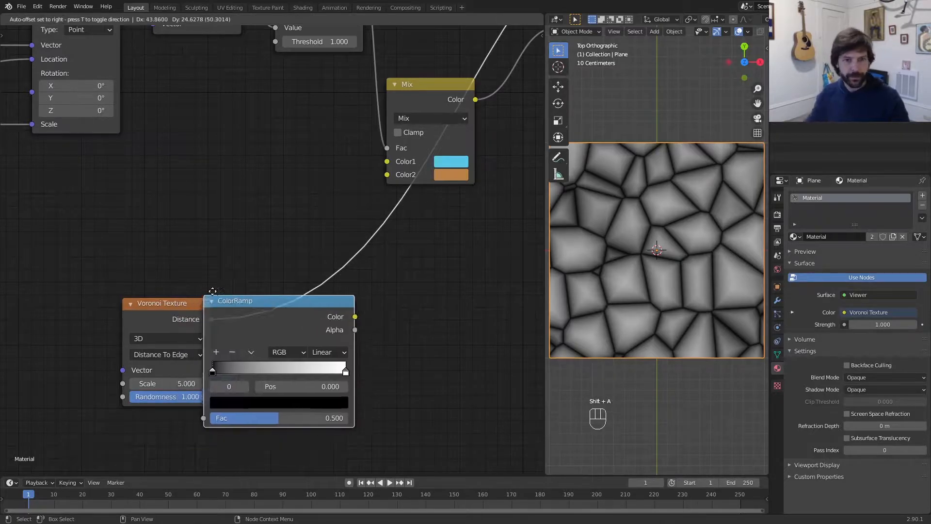
pyautogui.click(273, 258)
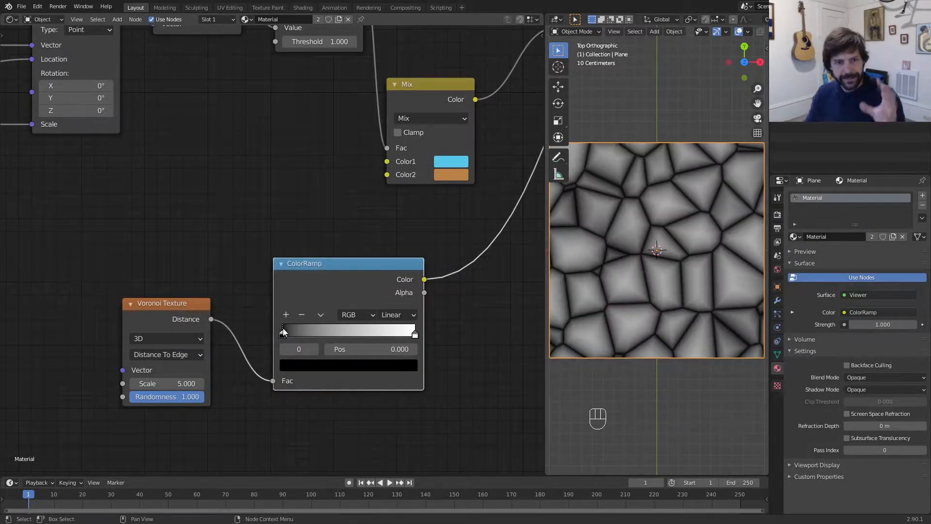
# Tighten the ColorRamp by placing the black stop at about 0.123 and the white stop at about 0.359
pyautogui.moveTo(281, 331); pyautogui.dragTo(296, 331)
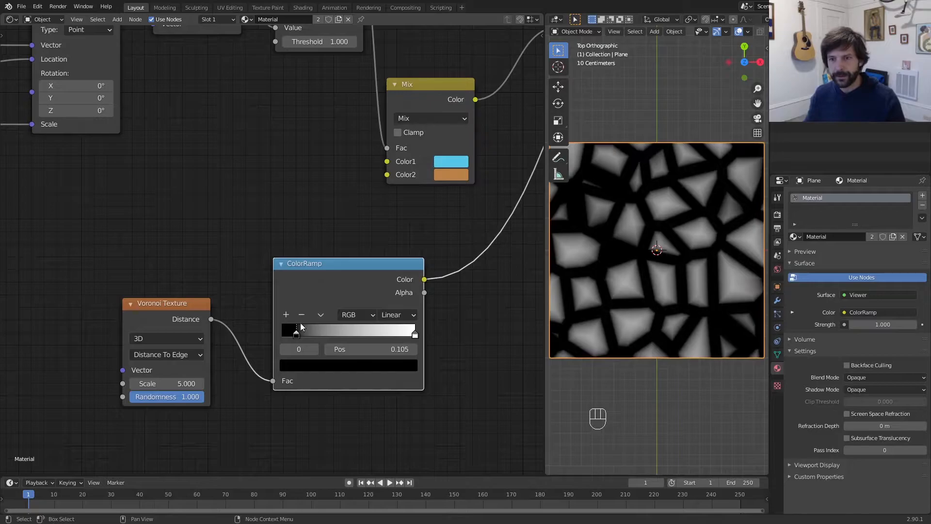
pyautogui.moveTo(418, 333); pyautogui.dragTo(315, 344)
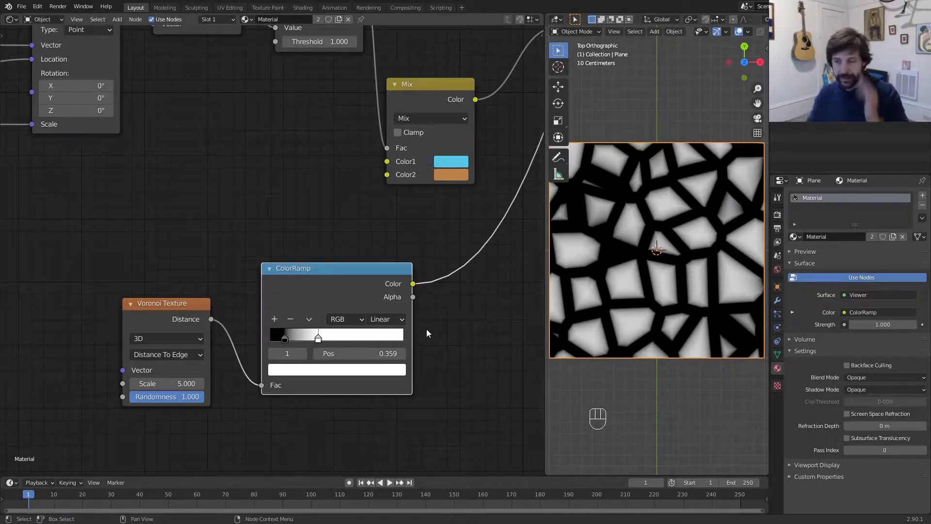
pyautogui.moveTo(284, 338); pyautogui.dragTo(287, 339)
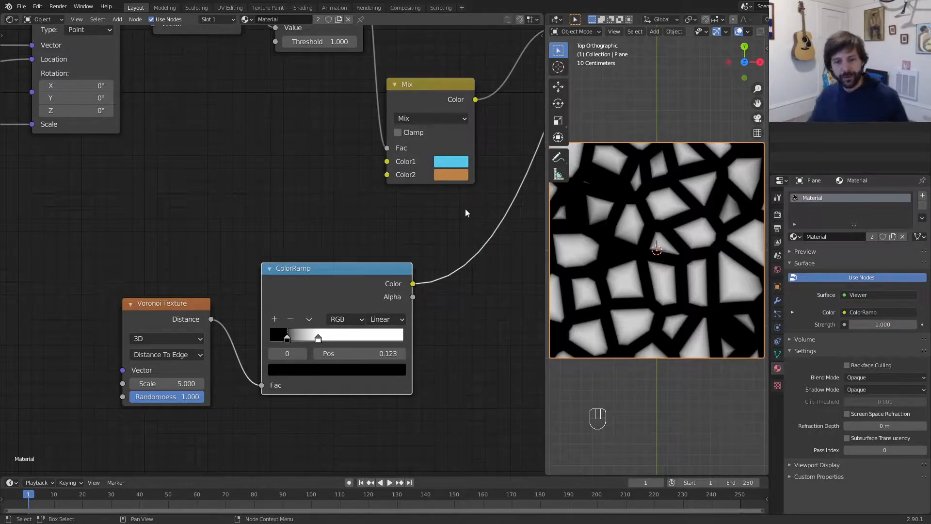
# Add a Noise Texture node before the Voronoi Texture and connect its Fac output to the Voronoi's Vector input
pyautogui.moveTo(330, 283); pyautogui.dragTo(455, 239, button='middle')
pyautogui.moveTo(283, 264); pyautogui.dragTo(278, 346)
pyautogui.moveTo(277, 294); pyautogui.dragTo(327, 244, button='middle')
pyautogui.hotkey('shift', 'a')
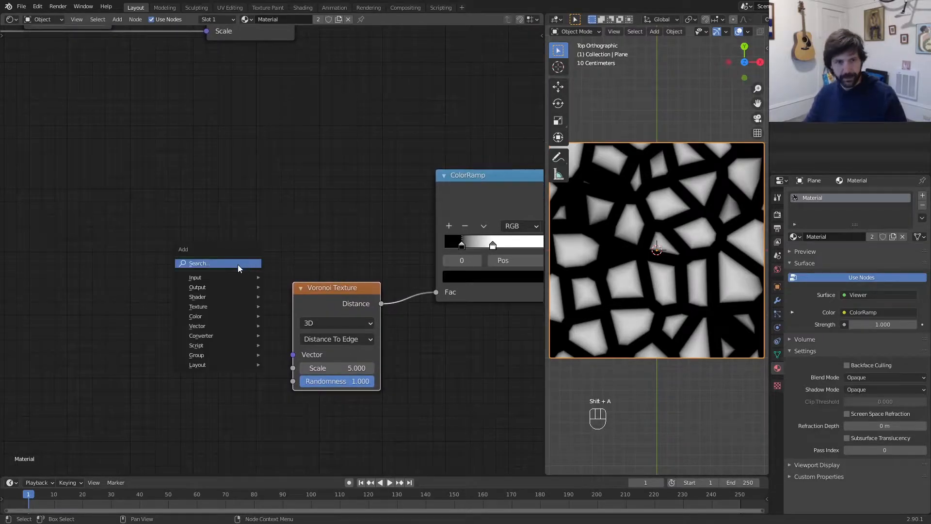
pyautogui.click(237, 264)
pyautogui.write('noi')
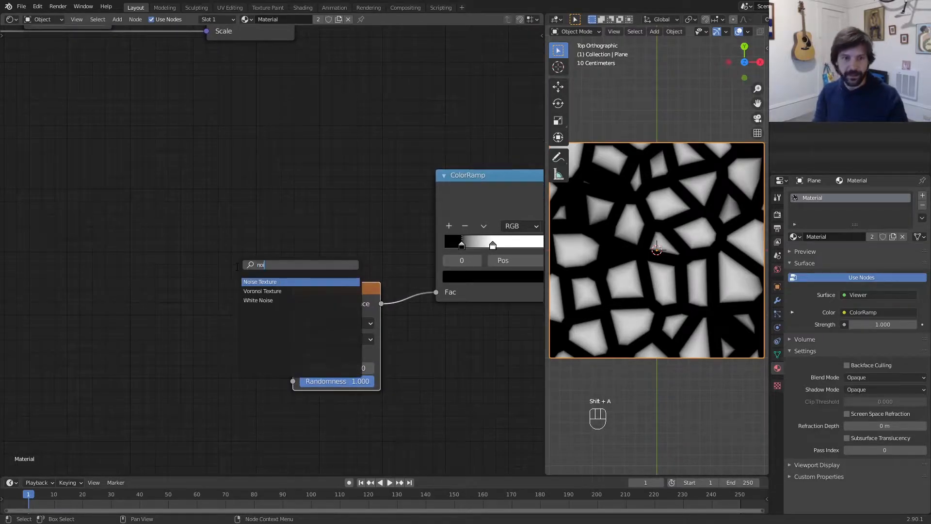
pyautogui.press('Return')
pyautogui.click(137, 230)
pyautogui.moveTo(228, 246); pyautogui.dragTo(293, 355)
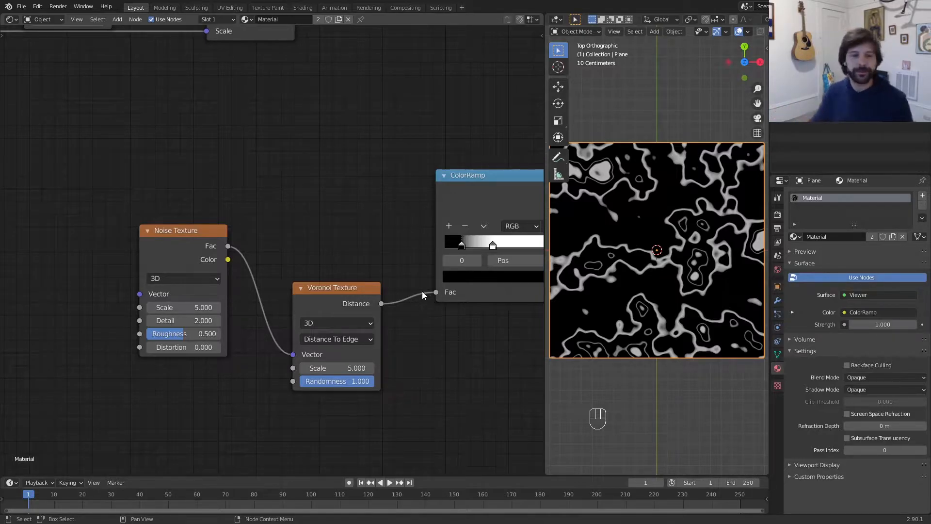
# Move the Noise Texture farther back and add a MixRGB node above it, between the UV Map and Voronoi Texture nodes
pyautogui.moveTo(138, 227); pyautogui.dragTo(77, 299)
pyautogui.moveTo(130, 262); pyautogui.dragTo(528, 138, button='middle')
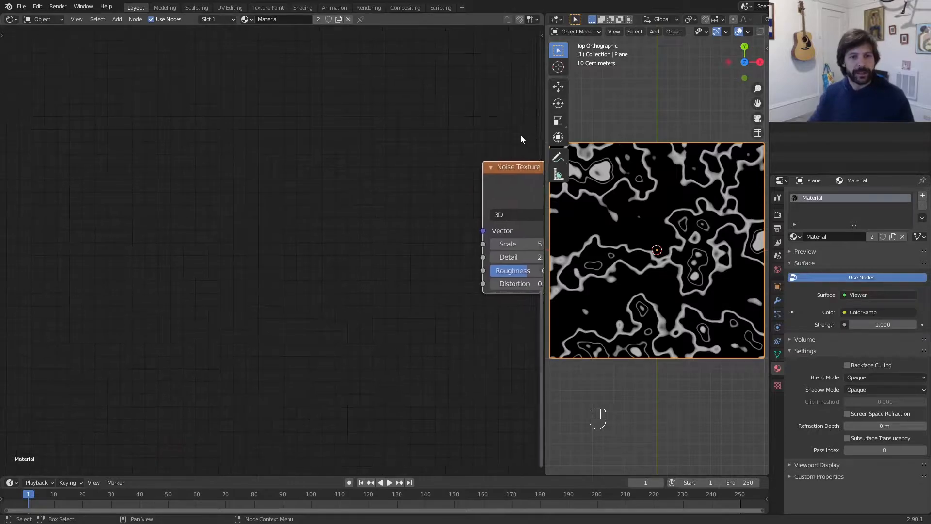
pyautogui.scroll(-2, 357, 155)
pyautogui.moveTo(387, 133); pyautogui.dragTo(343, 380, button='middle')
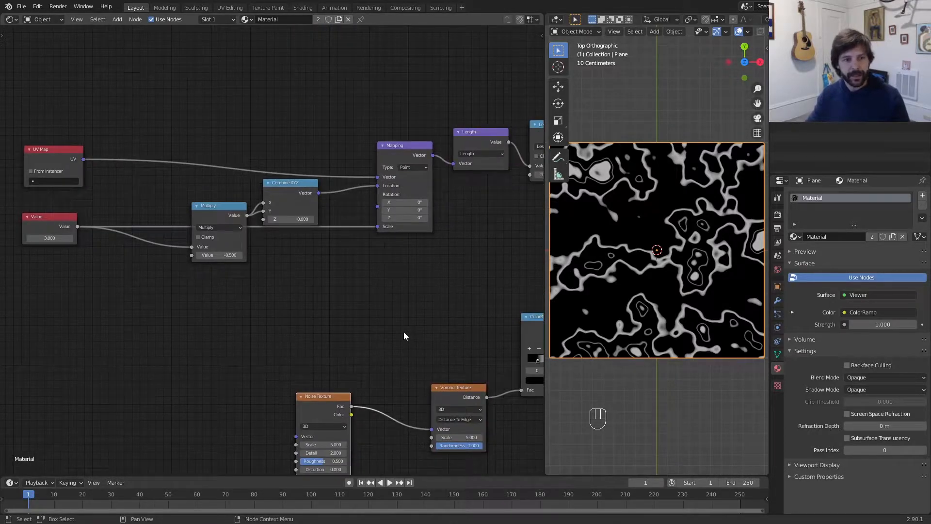
pyautogui.hotkey('shift', 'a')
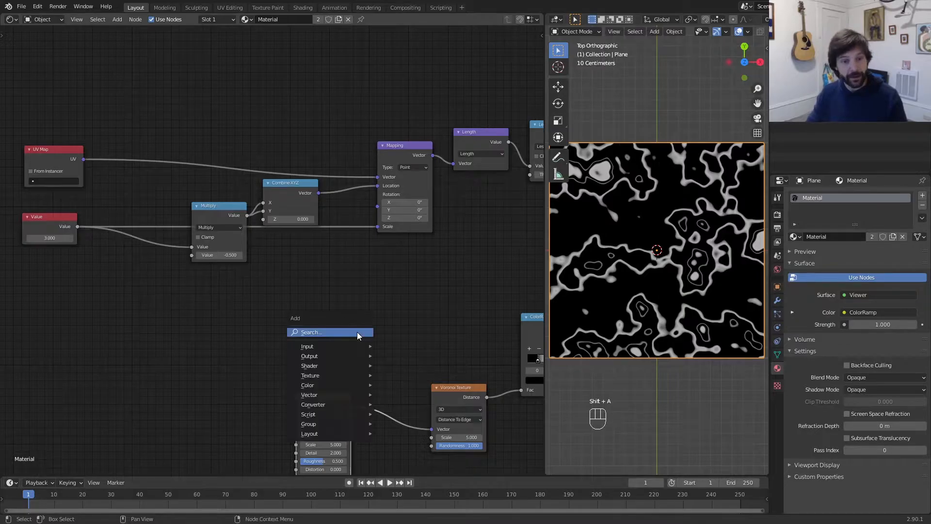
pyautogui.click(357, 332)
pyautogui.write('mixr')
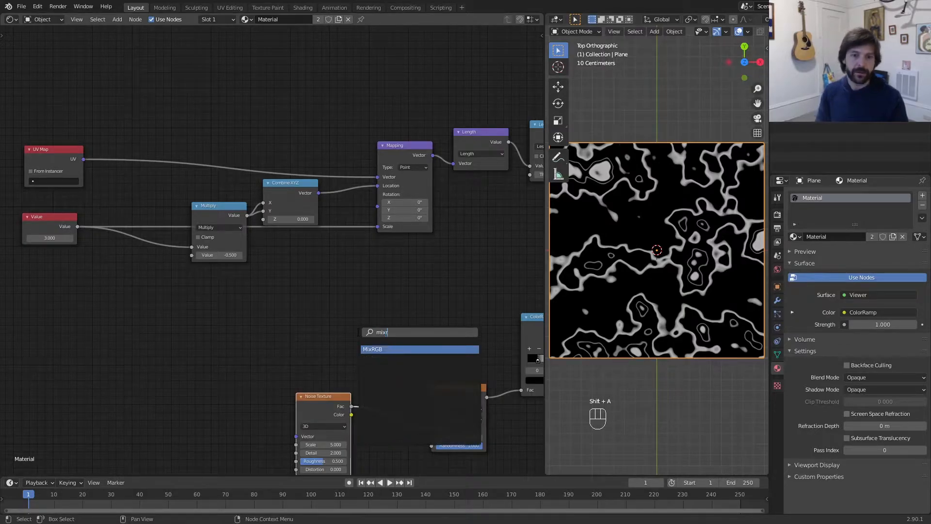
pyautogui.click(373, 358)
pyautogui.click(341, 320)
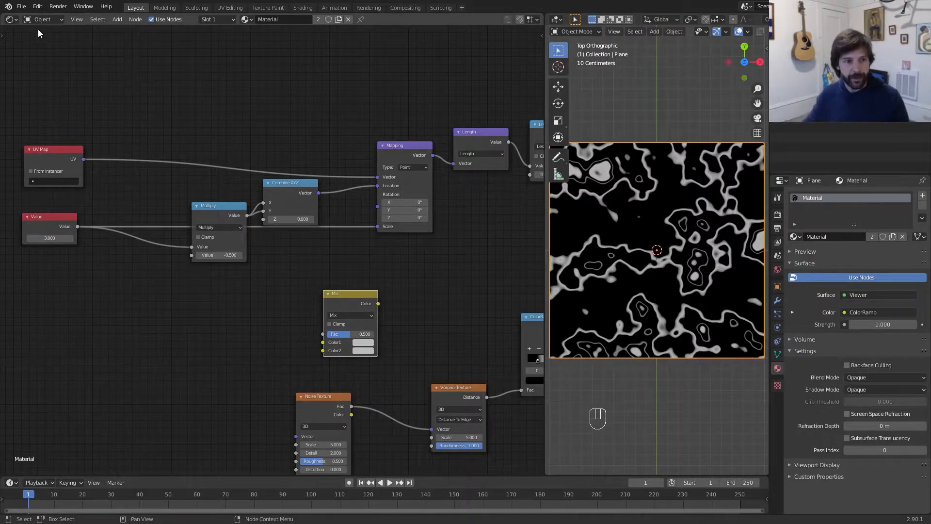
# Connect the UV Map output to the new Mix node's Color1 and the Noise Texture's Color to Color2, spacing the nodes apart
pyautogui.moveTo(85, 158); pyautogui.dragTo(322, 342)
pyautogui.moveTo(334, 396); pyautogui.dragTo(323, 350)
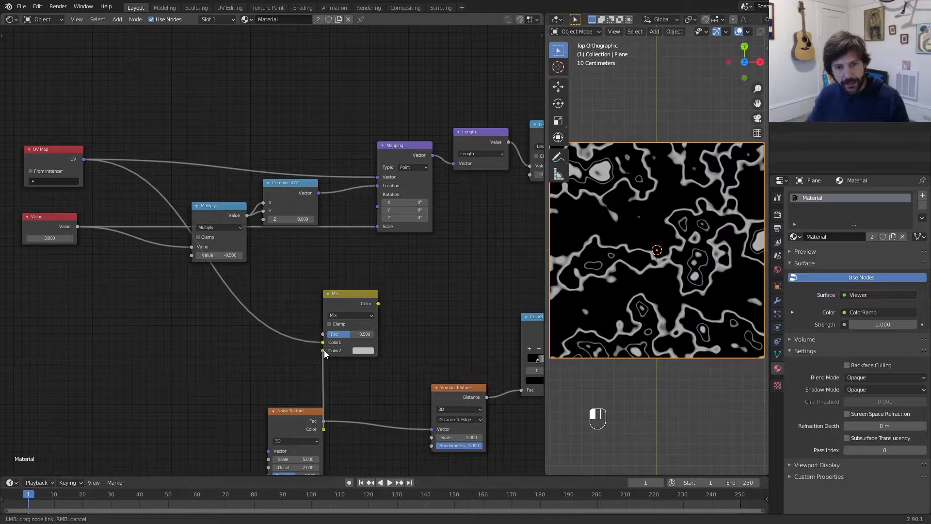
pyautogui.moveTo(359, 297); pyautogui.dragTo(391, 313)
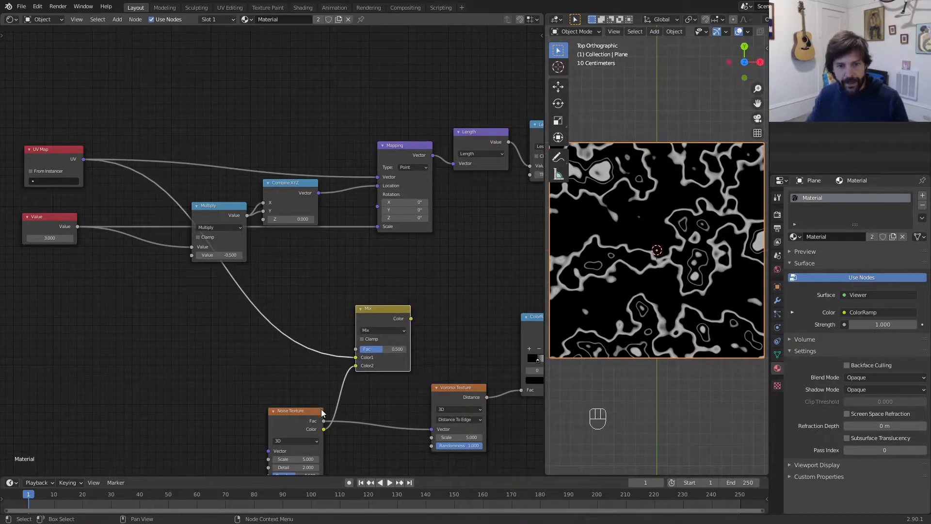
# Preview the Noise Texture, UV Map and new Mix node outputs on the plane one after another
pyautogui.keyDown('ctrl'); pyautogui.keyDown('shift'); pyautogui.click(289, 422); pyautogui.keyUp('shift'); pyautogui.keyUp('ctrl')
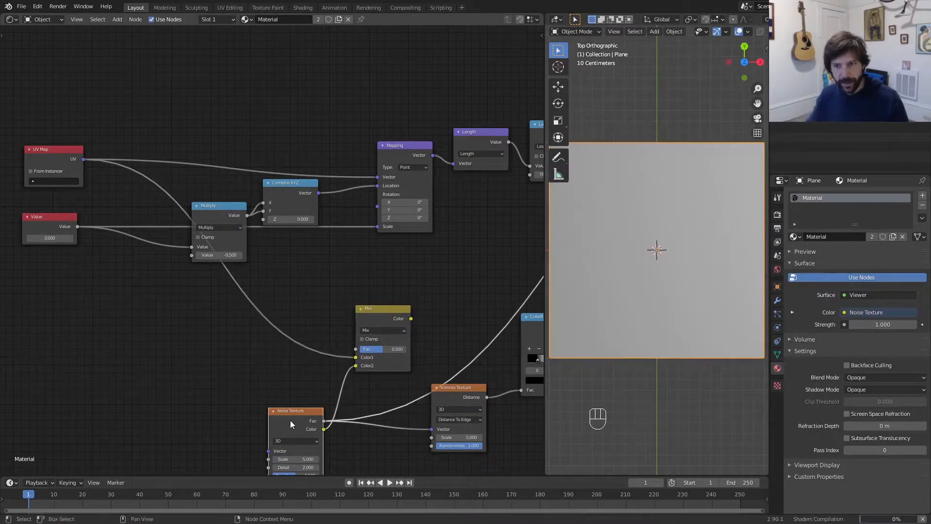
pyautogui.keyDown('ctrl'); pyautogui.keyDown('shift'); pyautogui.click(44, 154); pyautogui.keyUp('shift'); pyautogui.keyUp('ctrl')
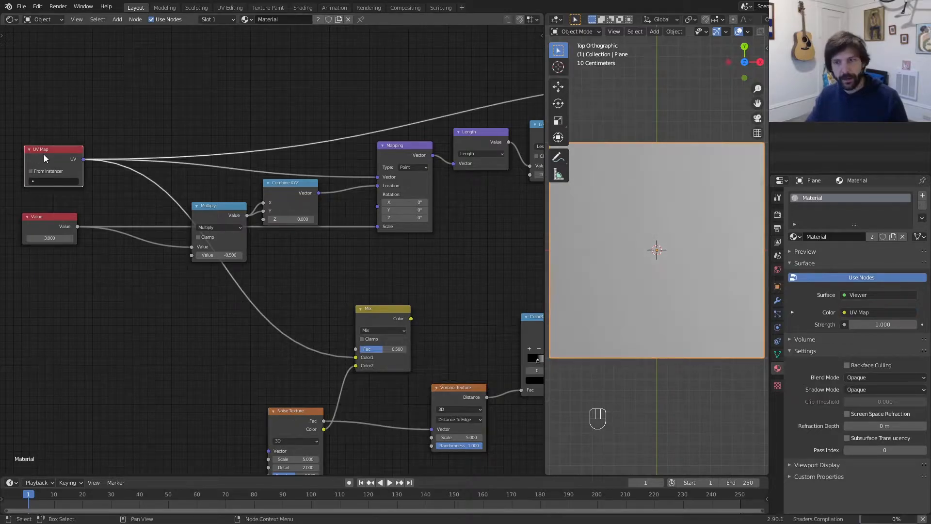
pyautogui.keyDown('ctrl'); pyautogui.keyDown('shift'); pyautogui.click(384, 319); pyautogui.keyUp('shift'); pyautogui.keyUp('ctrl')
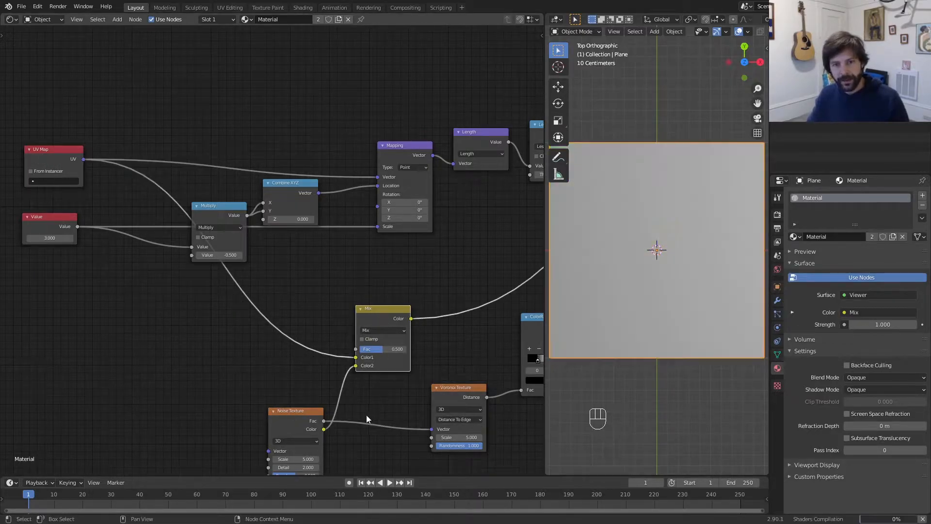
# Try the new Mix node's factor at 0, at 1 and near 0 to compare the UV and noise contributions
pyautogui.moveTo(381, 348); pyautogui.dragTo(359, 349)
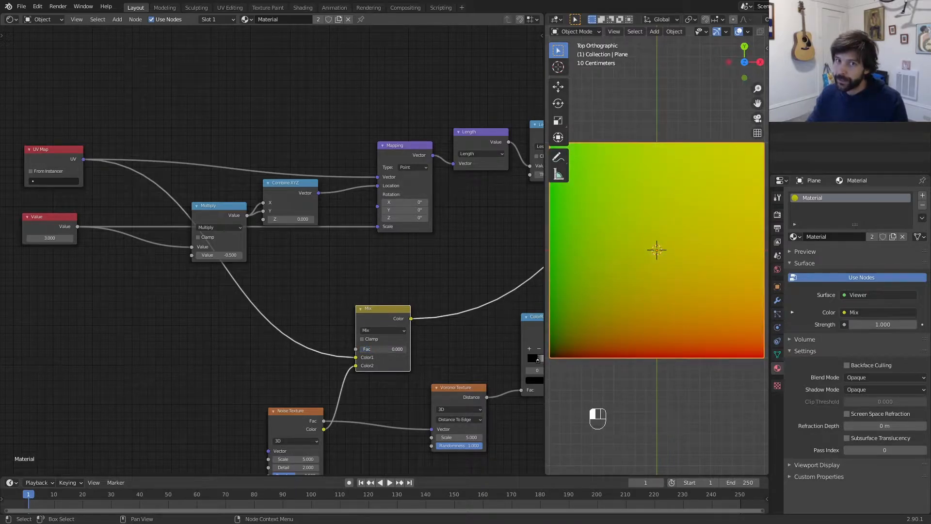
pyautogui.moveTo(359, 349); pyautogui.dragTo(406, 348)
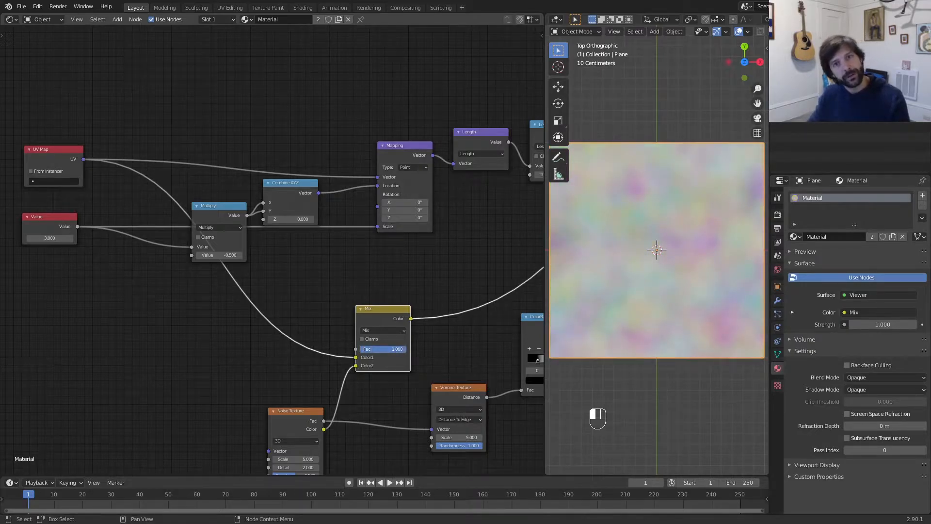
pyautogui.moveTo(392, 349); pyautogui.dragTo(364, 349)
# Set the new Mix node's factor to 0.1 and connect its Color output to the Voronoi Texture's Vector input
pyautogui.click(384, 349)
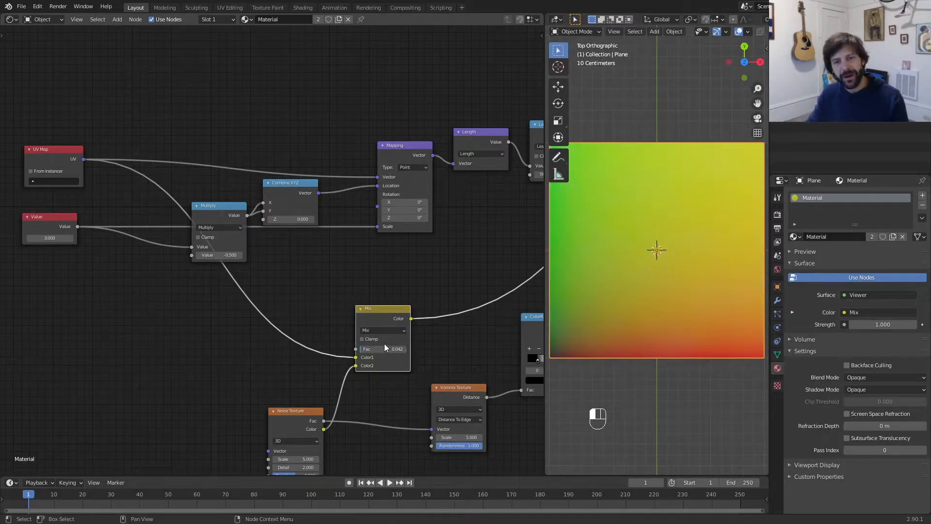
pyautogui.write('.1')
pyautogui.press('Return')
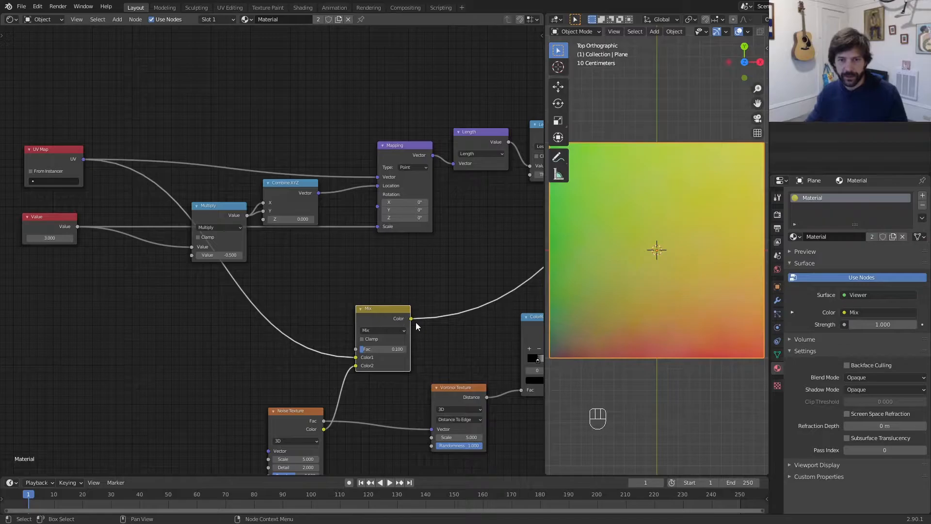
pyautogui.moveTo(411, 318); pyautogui.dragTo(433, 429)
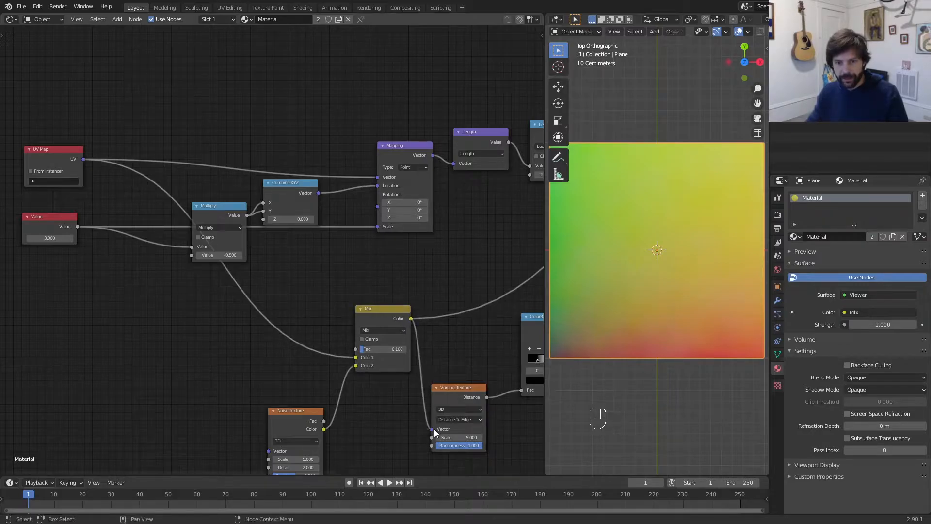
# Preview the Voronoi Texture, try a lower factor on the noise Mix node, and set the factor back to 0.1
pyautogui.keyDown('ctrl'); pyautogui.keyDown('shift'); pyautogui.click(455, 400); pyautogui.keyUp('shift'); pyautogui.keyUp('ctrl')
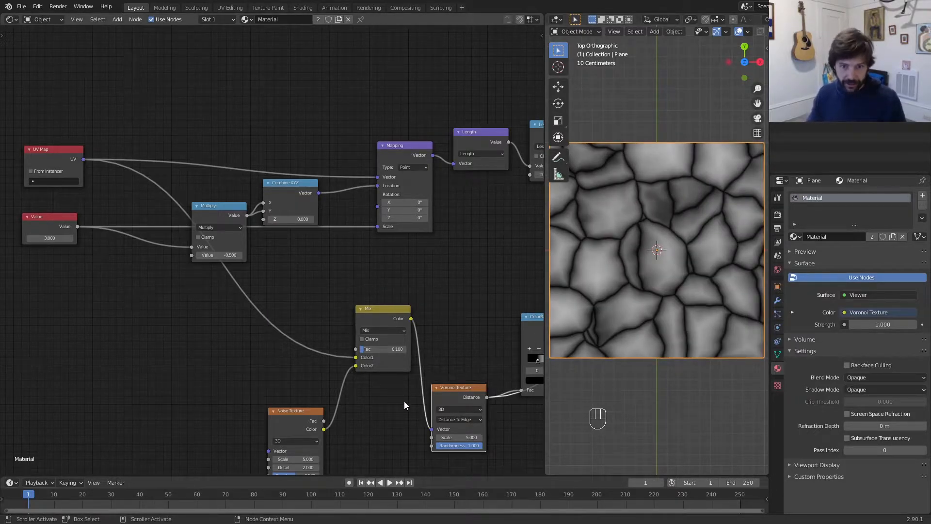
pyautogui.moveTo(384, 349)
pyautogui.mouseDown()
pyautogui.moveTo(376, 349)
pyautogui.moveTo(406, 349)
pyautogui.moveTo(365, 348)
pyautogui.mouseUp()
pyautogui.click(378, 349)
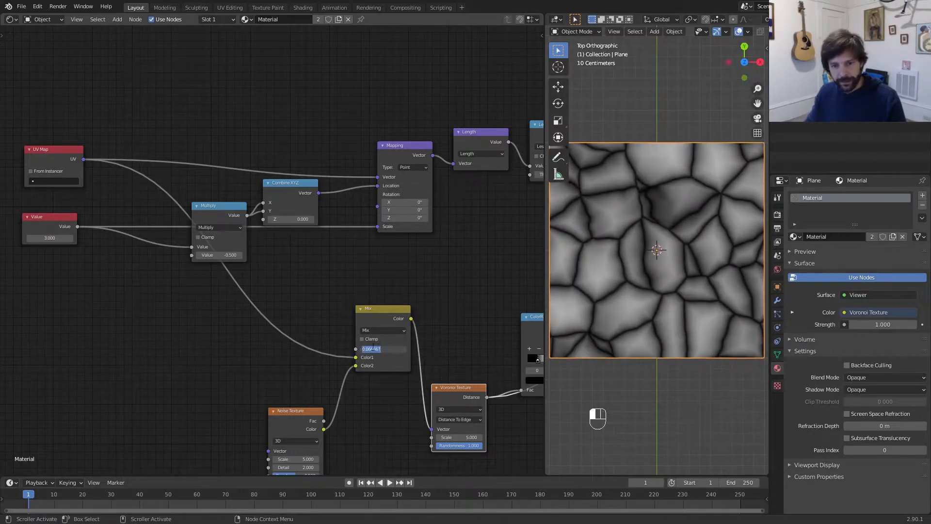
pyautogui.write('0.1')
pyautogui.press('Return')
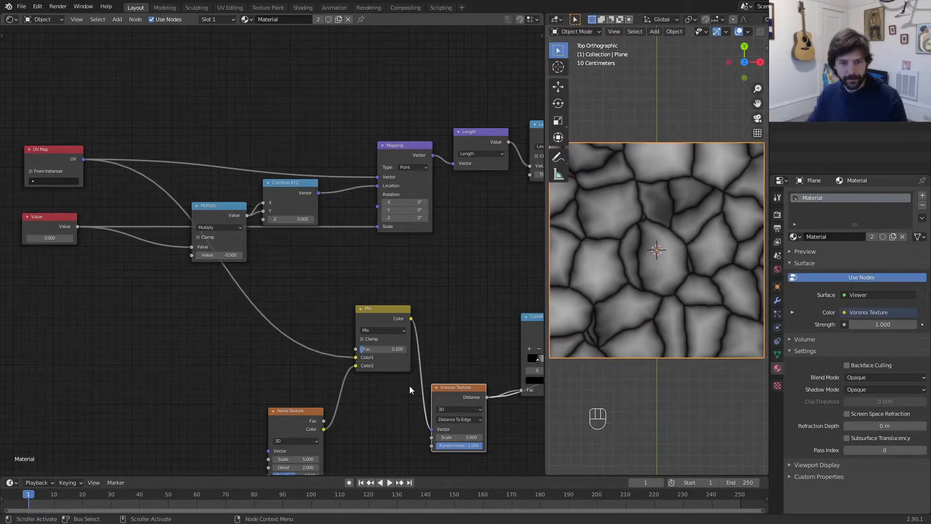
# Rearrange the noise Mix, Noise Texture and ColorRamp nodes so they line up around the Voronoi Texture
pyautogui.moveTo(410, 386); pyautogui.dragTo(409, 250, button='middle')
pyautogui.moveTo(377, 178); pyautogui.dragTo(368, 214)
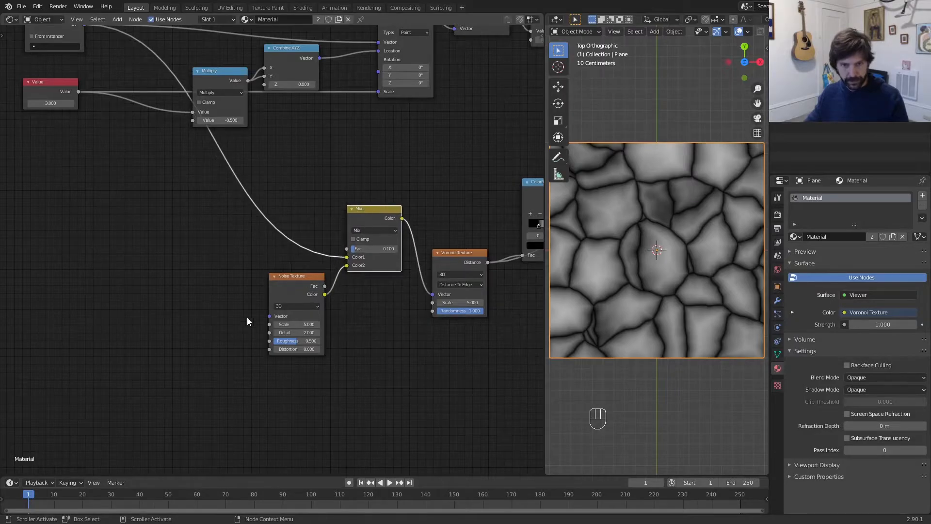
pyautogui.moveTo(304, 280); pyautogui.dragTo(292, 276)
pyautogui.click(464, 262)
pyautogui.moveTo(504, 256); pyautogui.dragTo(339, 297, button='middle')
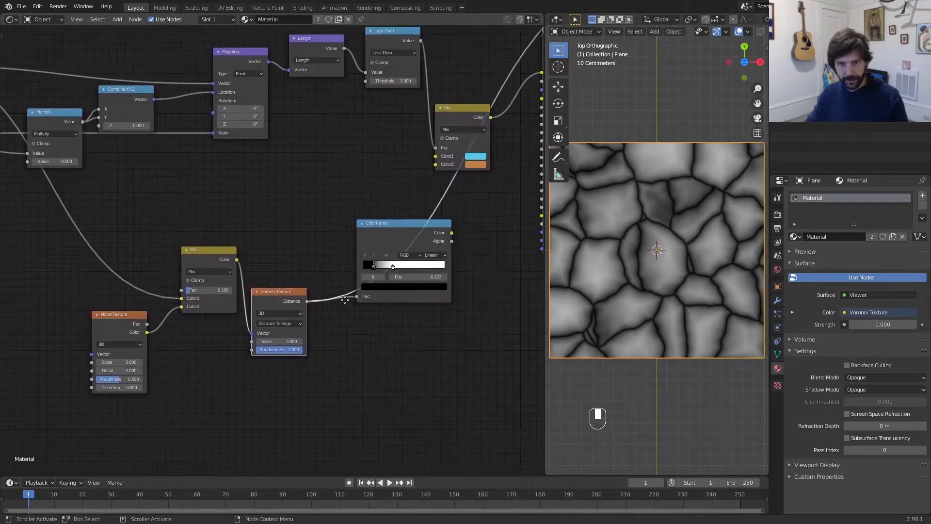
pyautogui.moveTo(395, 231); pyautogui.dragTo(417, 290)
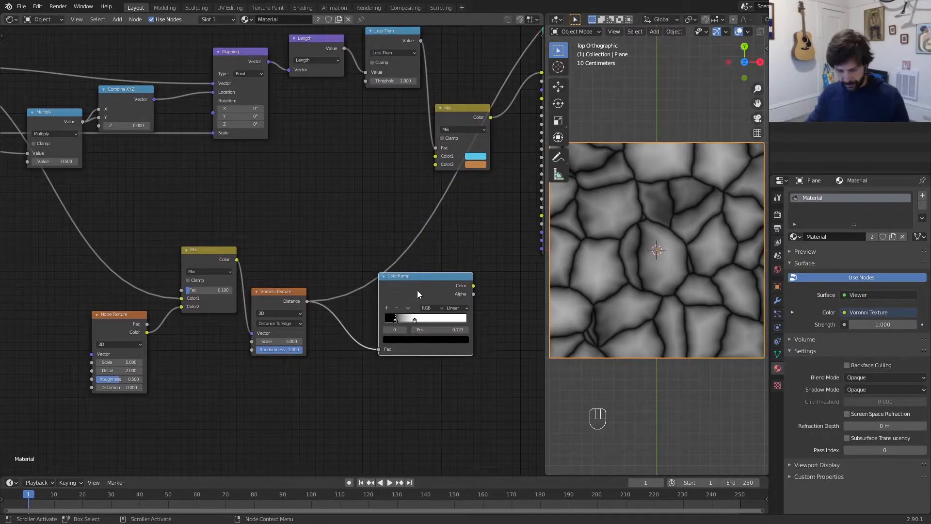
# Preview the ColorRamp, the two-color Mix and the Less Than node on the plane, returning to the ColorRamp
pyautogui.keyDown('ctrl'); pyautogui.keyDown('shift'); pyautogui.click(418, 291); pyautogui.keyUp('shift'); pyautogui.keyUp('ctrl')
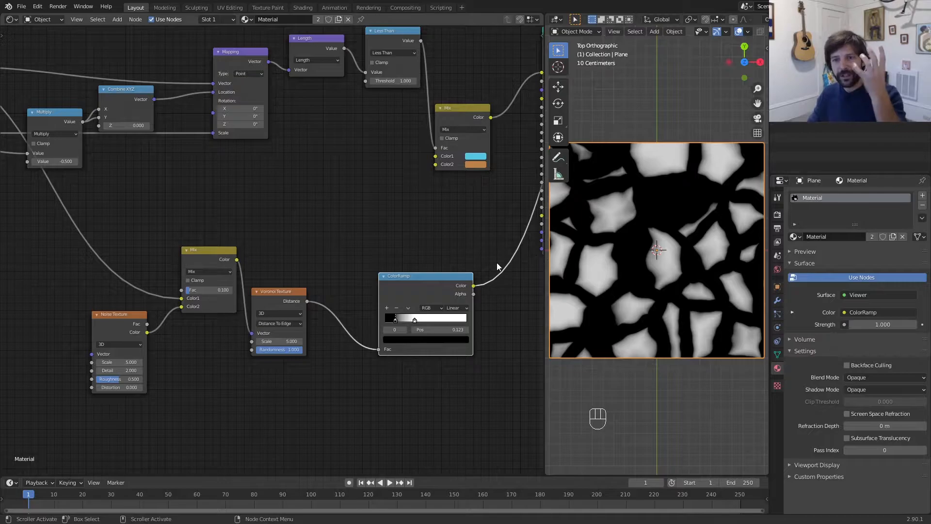
pyautogui.keyDown('ctrl'); pyautogui.keyDown('shift'); pyautogui.click(464, 119); pyautogui.keyUp('shift'); pyautogui.keyUp('ctrl')
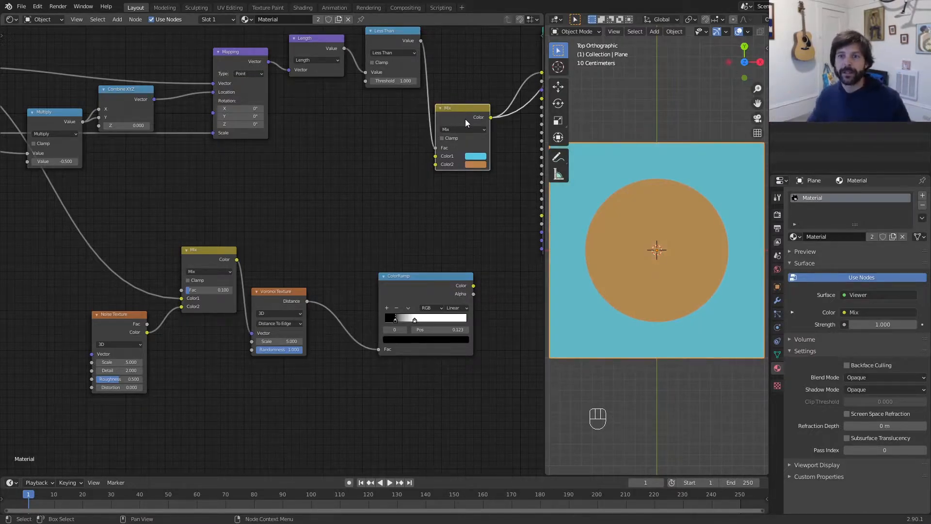
pyautogui.keyDown('ctrl'); pyautogui.keyDown('shift'); pyautogui.click(383, 36); pyautogui.keyUp('shift'); pyautogui.keyUp('ctrl')
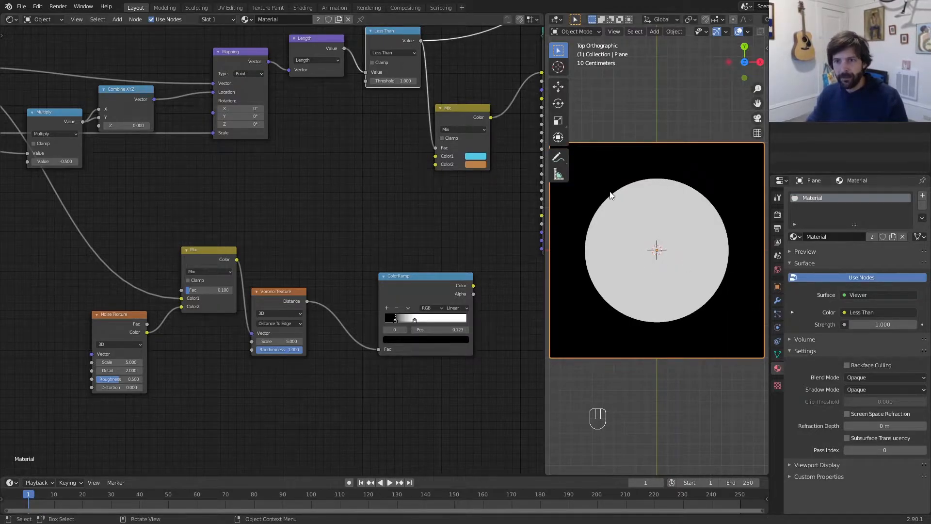
pyautogui.keyDown('ctrl'); pyautogui.keyDown('shift'); pyautogui.click(439, 284); pyautogui.keyUp('shift'); pyautogui.keyUp('ctrl')
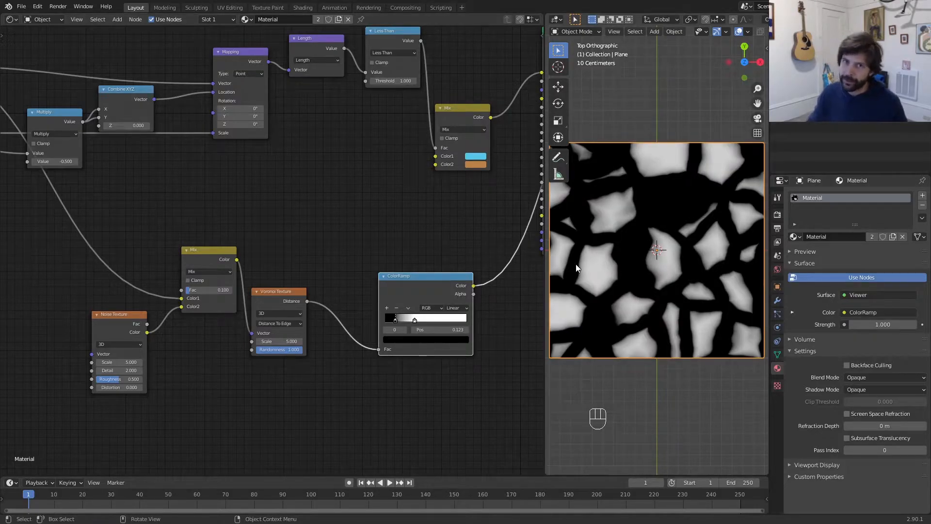
# Move the Noise Texture, noise Mix, Voronoi Texture and ColorRamp nodes closer together to free space after the ColorRamp
pyautogui.moveTo(477, 361); pyautogui.dragTo(463, 347, button='middle')
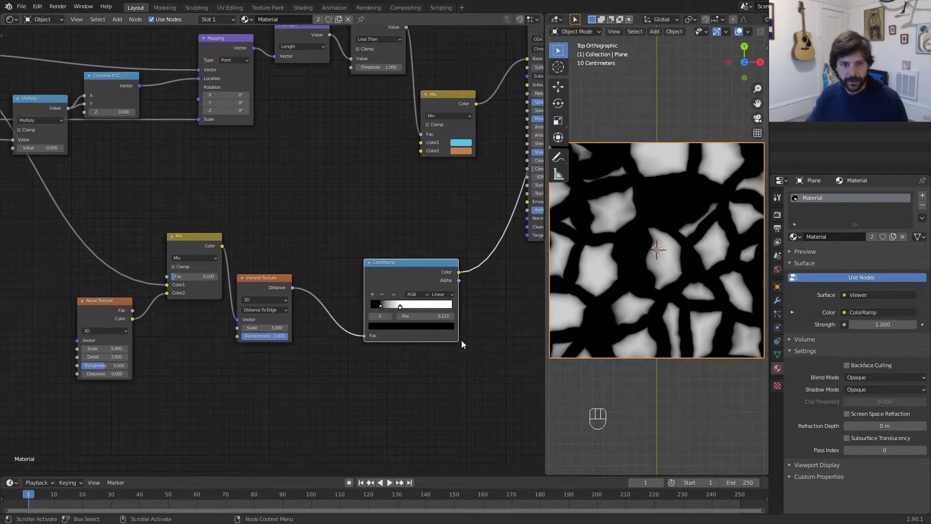
pyautogui.moveTo(189, 249); pyautogui.dragTo(177, 301)
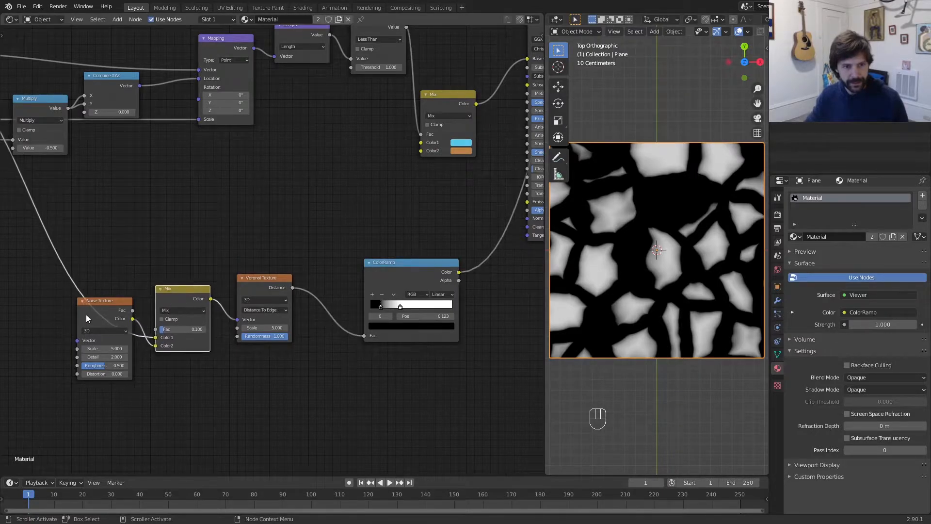
pyautogui.moveTo(84, 315); pyautogui.dragTo(88, 305)
pyautogui.moveTo(321, 380); pyautogui.dragTo(72, 279)
pyautogui.moveTo(274, 290); pyautogui.dragTo(179, 316)
pyautogui.moveTo(400, 264); pyautogui.dragTo(289, 284)
# Duplicate the two-color Mix node, place the copy after the ColorRamp, and set it to Multiply with factor 1
pyautogui.click(455, 94)
pyautogui.hotkey('shift', 'd')
pyautogui.click(455, 358)
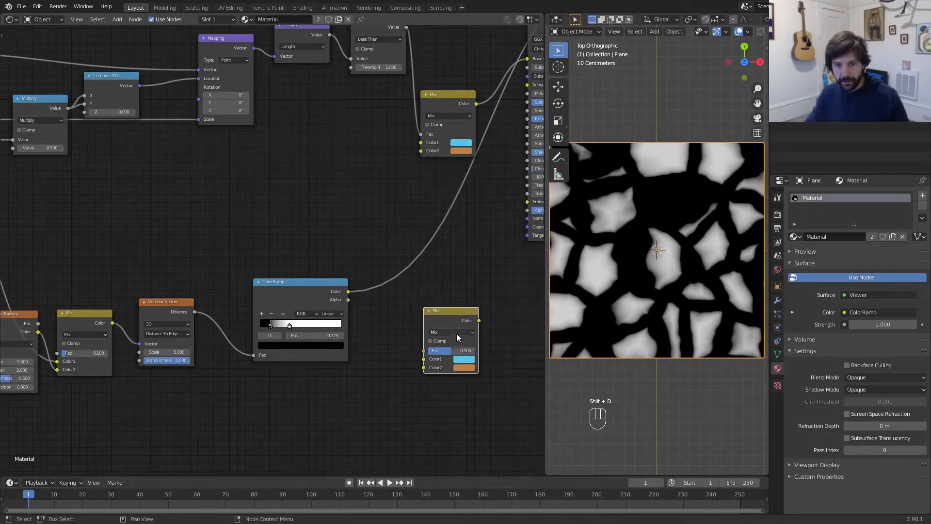
pyautogui.click(456, 335)
pyautogui.click(443, 302)
# Connect the Less Than Value to the Multiply node's Color1 and the ColorRamp's Color to Color2, and preview the Multiply node
pyautogui.scroll(1, 433, 314)
pyautogui.moveTo(432, 313); pyautogui.dragTo(370, 329, button='middle')
pyautogui.moveTo(435, 199); pyautogui.dragTo(403, 258, button='middle')
pyautogui.moveTo(348, 42); pyautogui.dragTo(436, 418)
pyautogui.moveTo(273, 378); pyautogui.dragTo(370, 439)
pyautogui.keyDown('ctrl'); pyautogui.keyDown('shift'); pyautogui.click(410, 369); pyautogui.keyUp('shift'); pyautogui.keyUp('ctrl')
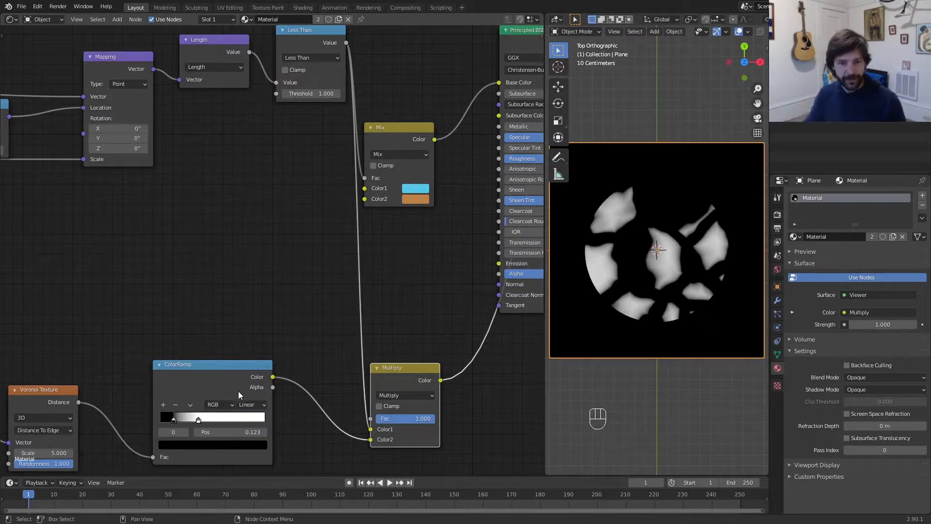
pyautogui.moveTo(405, 381); pyautogui.dragTo(374, 346)
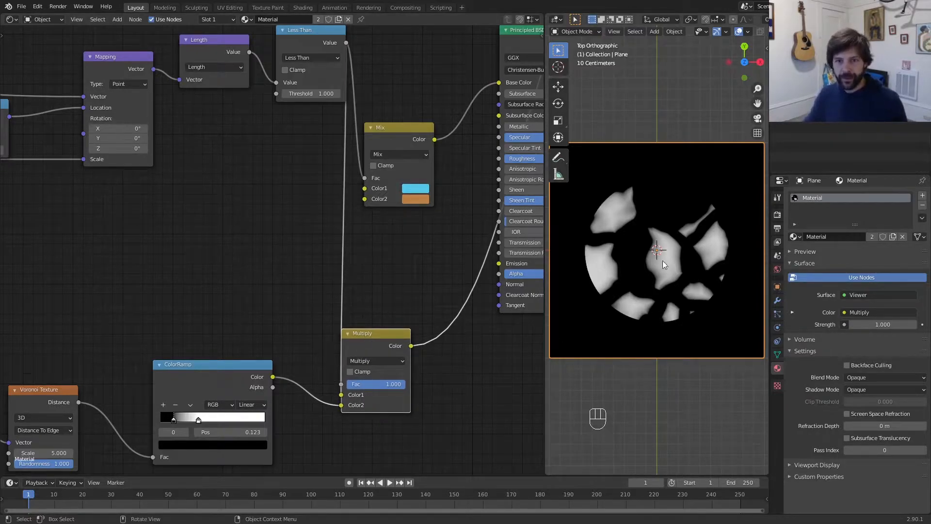
# Shift the Principled BSDF, Viewer and Material Output nodes further along to make room after the two-color Mix node
pyautogui.moveTo(470, 267); pyautogui.dragTo(345, 282, button='middle')
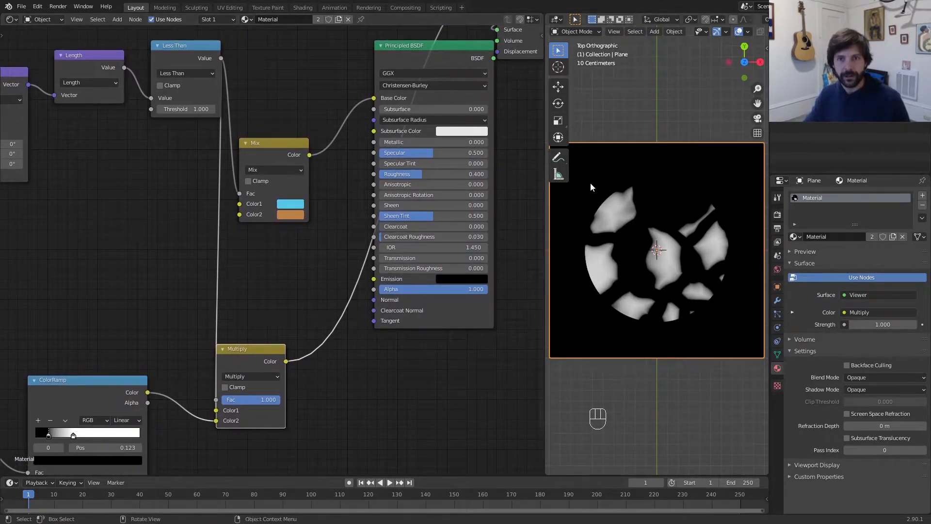
pyautogui.moveTo(503, 134); pyautogui.dragTo(415, 242, button='middle')
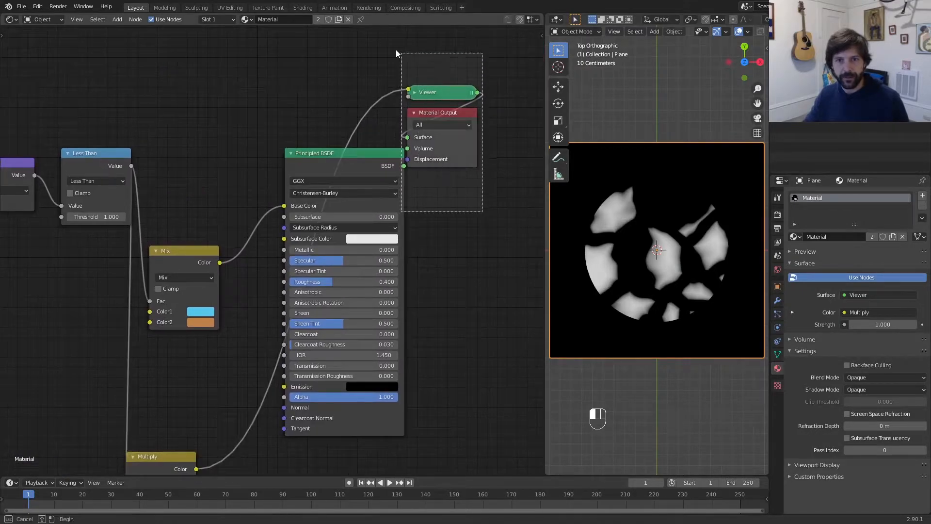
pyautogui.moveTo(356, 166); pyautogui.dragTo(495, 190)
# Duplicate the two-color Mix node and connect the Multiply Color to the copy's Fac and the original Mix's Color to its Color1
pyautogui.moveTo(262, 398); pyautogui.dragTo(301, 298, button='middle')
pyautogui.click(221, 163)
pyautogui.hotkey('shift', 'd')
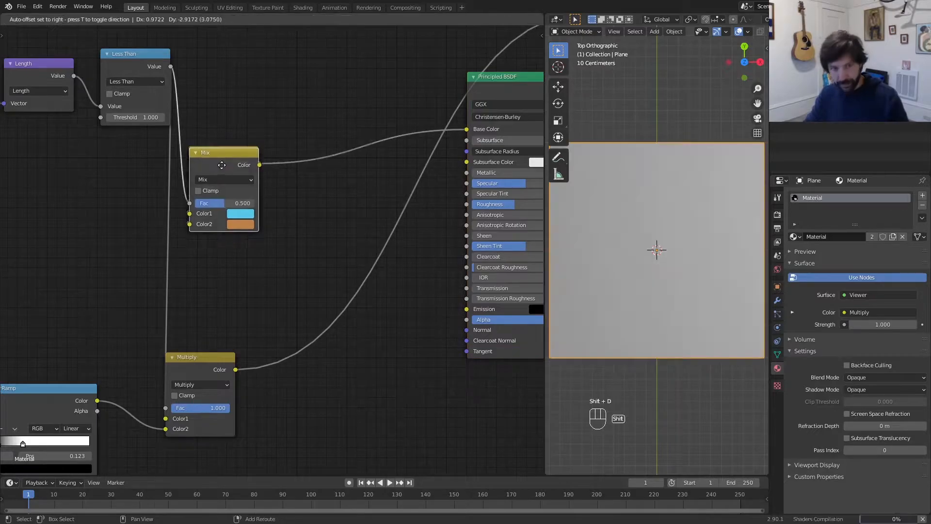
pyautogui.click(310, 197)
pyautogui.moveTo(314, 190); pyautogui.dragTo(332, 185)
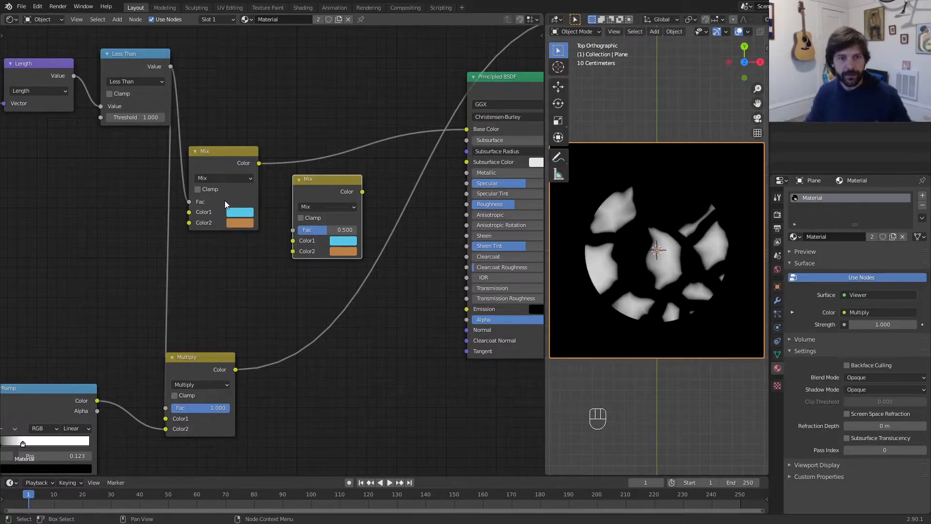
pyautogui.moveTo(220, 370); pyautogui.dragTo(301, 230)
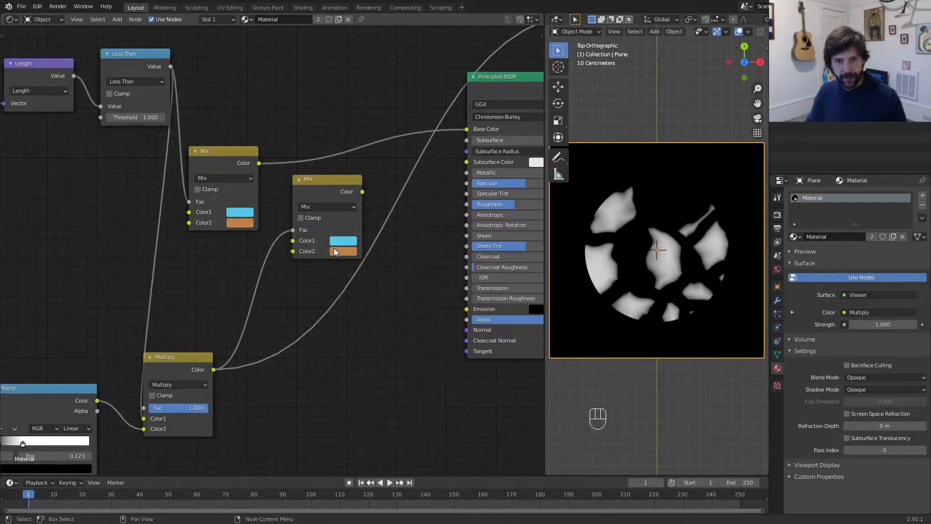
pyautogui.moveTo(260, 165); pyautogui.dragTo(291, 248)
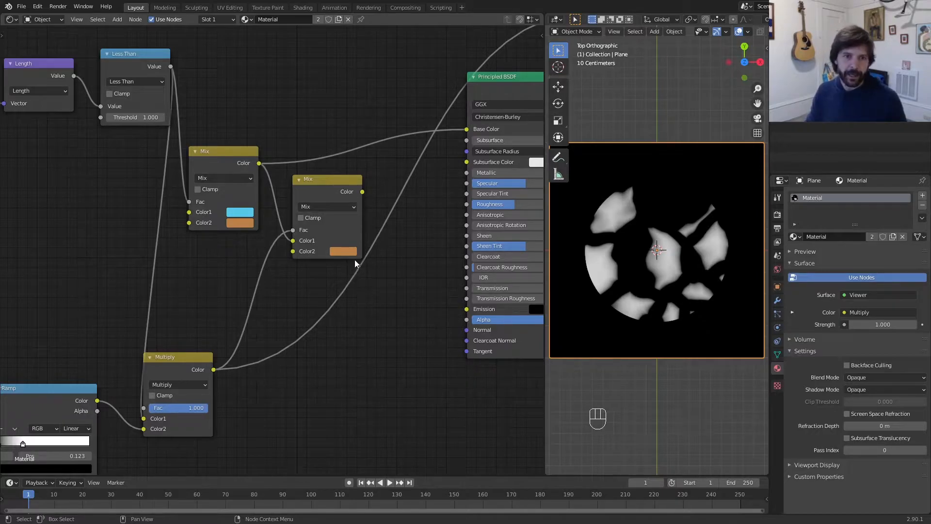
# Set the new Mix node's Color2 to red, connect its Color to Base Color, and preview the Principled BSDF
pyautogui.click(343, 250)
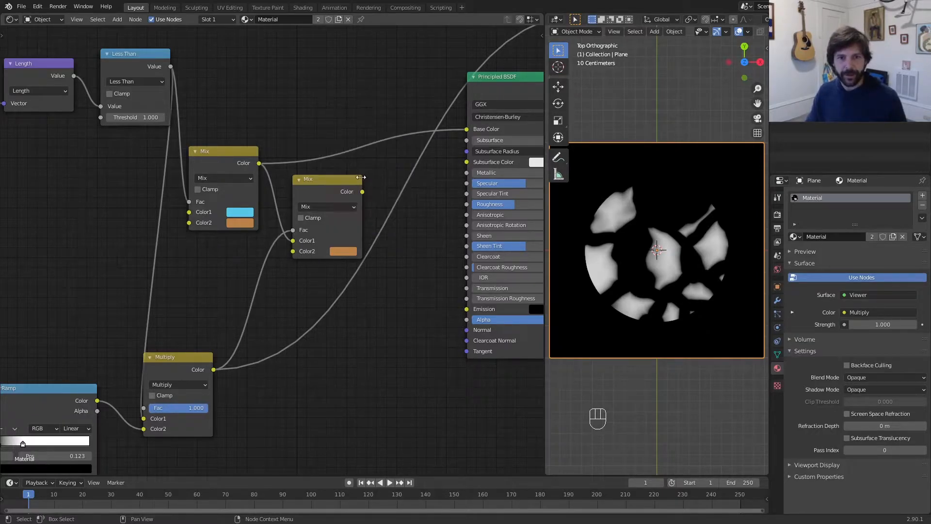
pyautogui.click(344, 249)
pyautogui.moveTo(356, 168); pyautogui.dragTo(466, 129)
pyautogui.keyDown('ctrl'); pyautogui.keyDown('shift'); pyautogui.click(500, 92); pyautogui.keyUp('shift'); pyautogui.keyUp('ctrl')
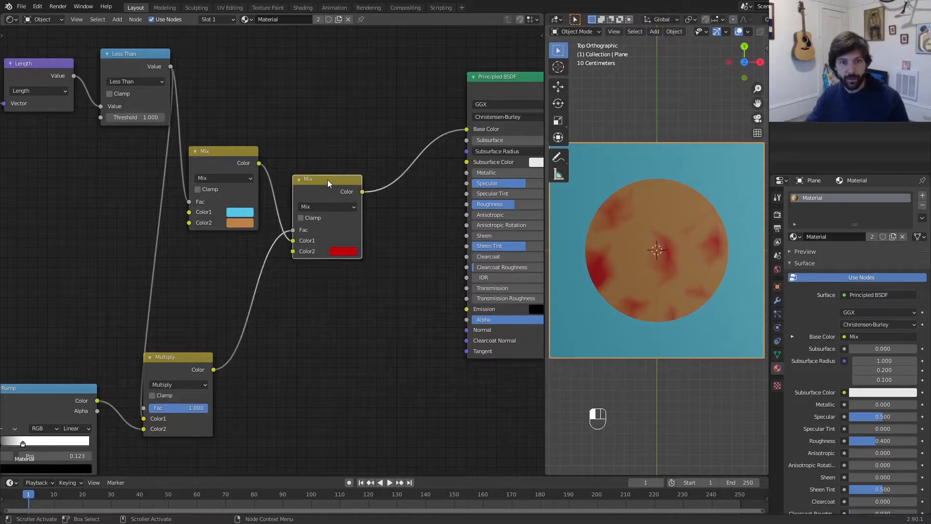
pyautogui.moveTo(327, 183); pyautogui.dragTo(357, 198)
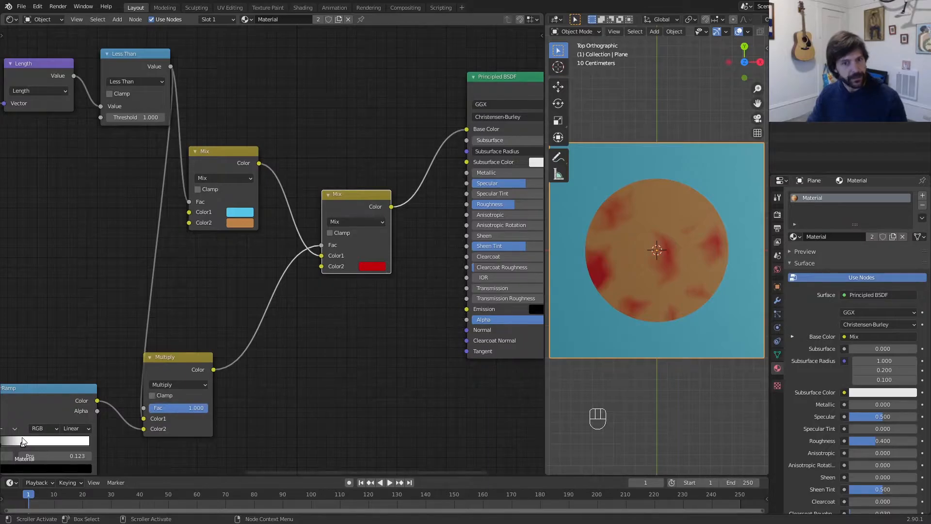
# Add a second ColorRamp node beside the Multiply node and connect its Color to the new Mix node's Color2
pyautogui.click(178, 371)
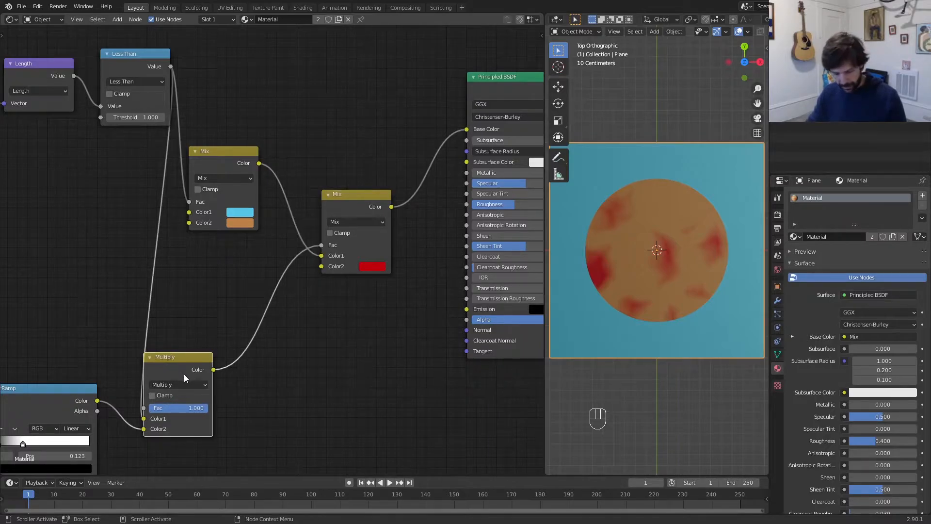
pyautogui.hotkey('shift', 'c')
pyautogui.click(309, 355)
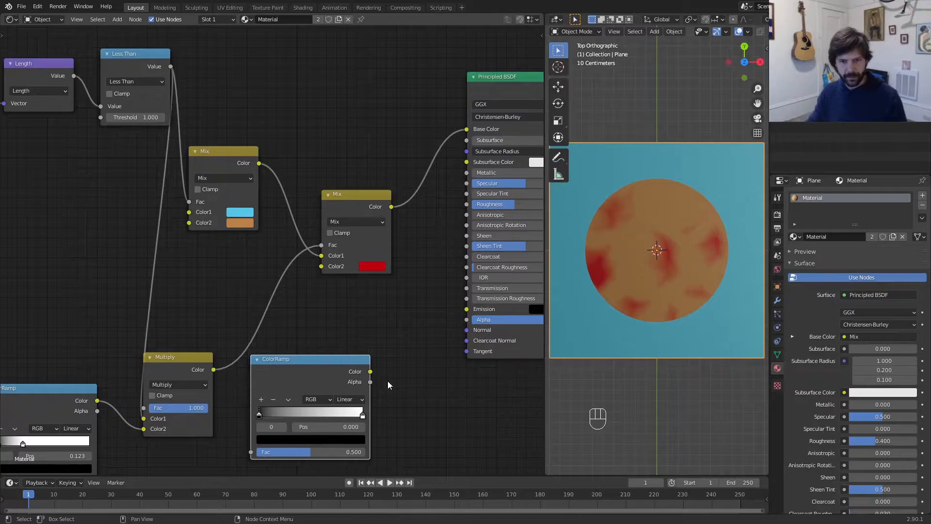
pyautogui.moveTo(370, 373); pyautogui.dragTo(321, 266)
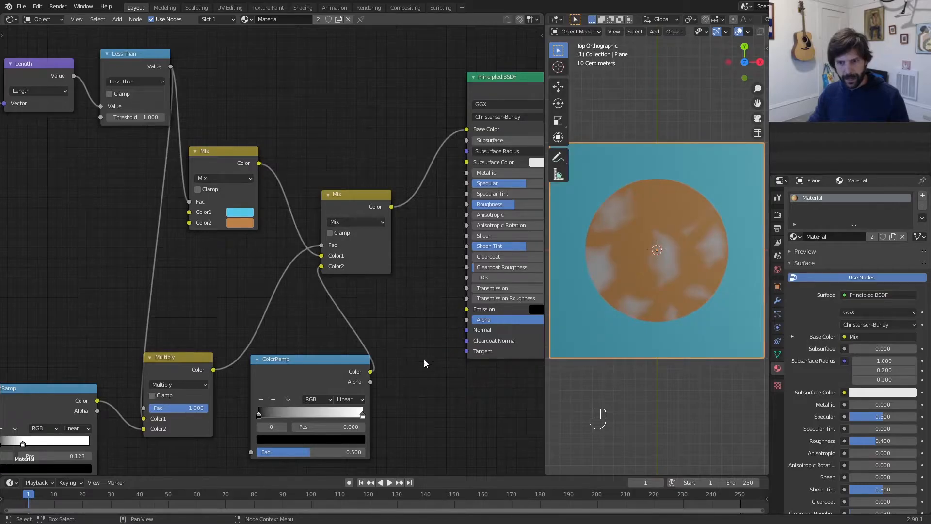
# Color the second ColorRamp's white stop dark reddish brown and its black stop a darker brown with value about 0.167
pyautogui.click(261, 418)
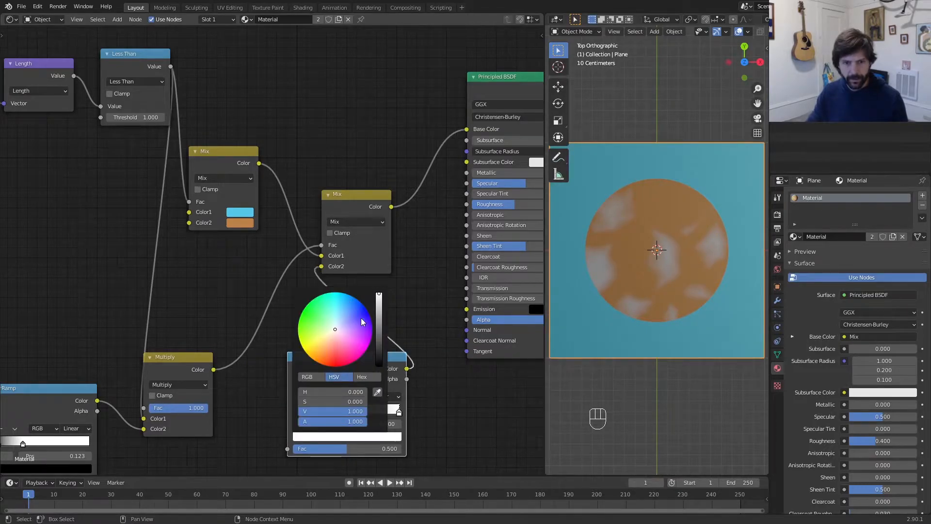
pyautogui.moveTo(380, 322)
pyautogui.mouseDown()
pyautogui.moveTo(379, 348)
pyautogui.moveTo(331, 351)
pyautogui.mouseUp()
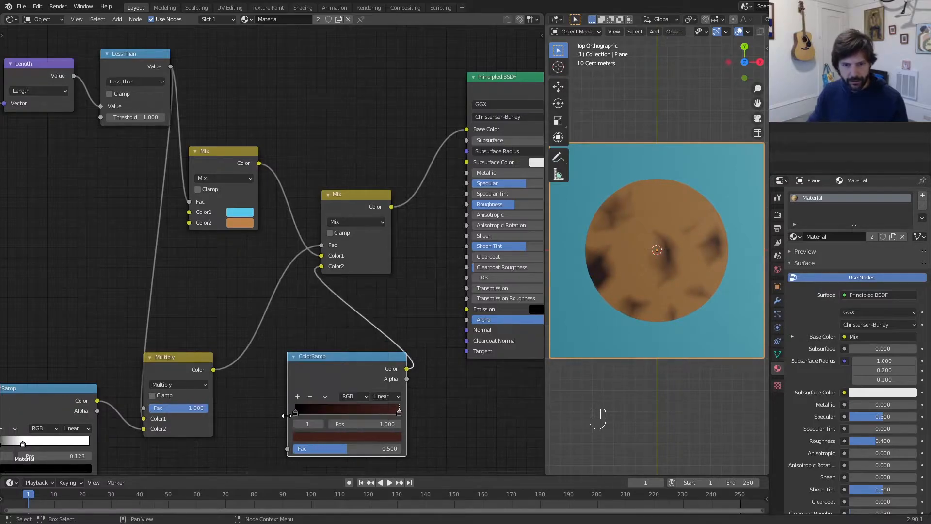
pyautogui.click(295, 412)
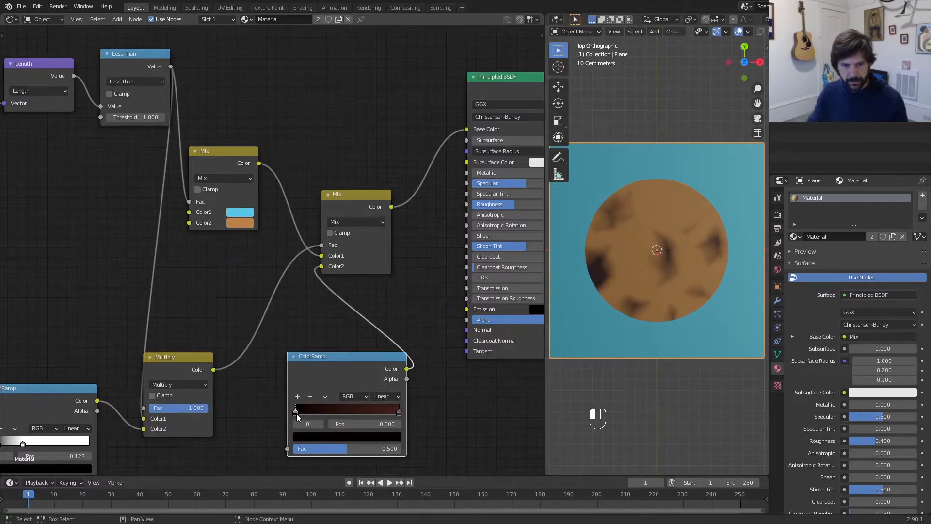
pyautogui.click(326, 436)
pyautogui.moveTo(380, 363); pyautogui.dragTo(379, 354)
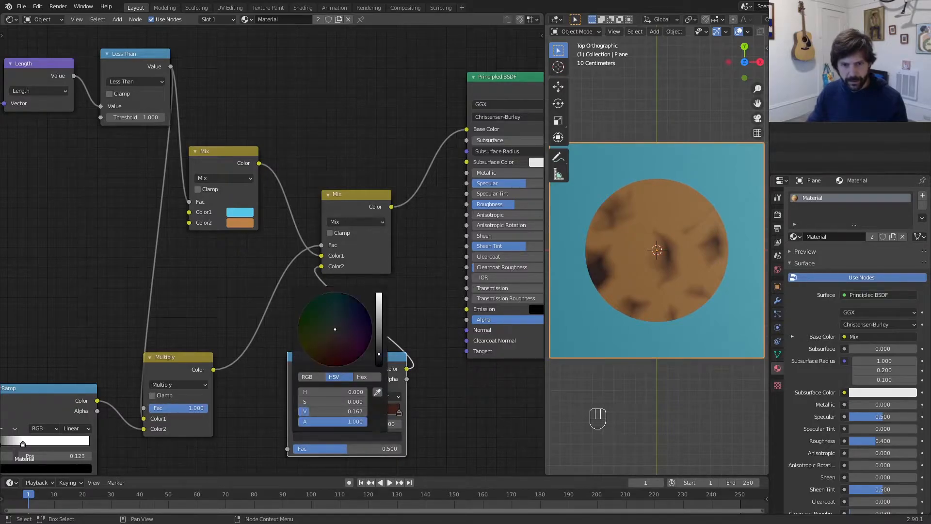
pyautogui.moveTo(335, 329); pyautogui.dragTo(331, 349)
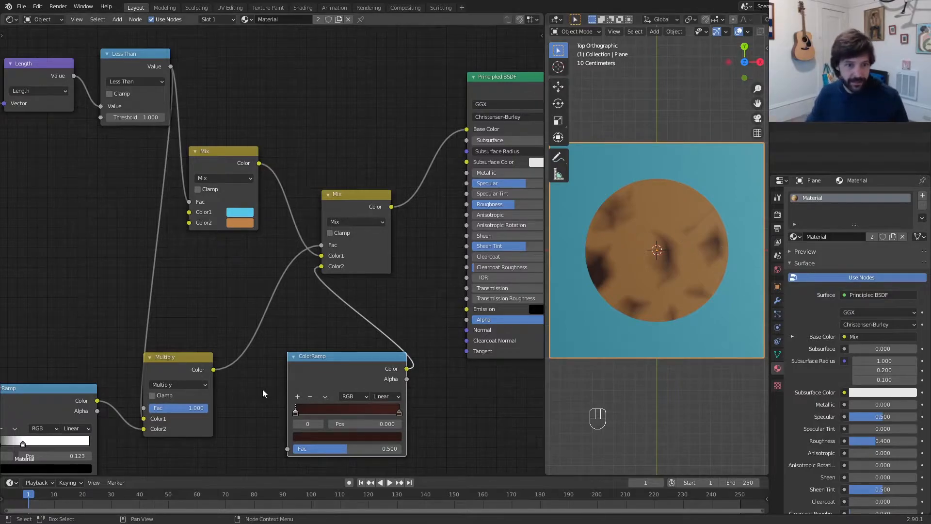
# Place the two-color Mix node above the final Mix, raise the Multiply node slightly, and preview the Multiply output
pyautogui.moveTo(216, 156); pyautogui.dragTo(350, 104)
pyautogui.moveTo(179, 364); pyautogui.dragTo(174, 343)
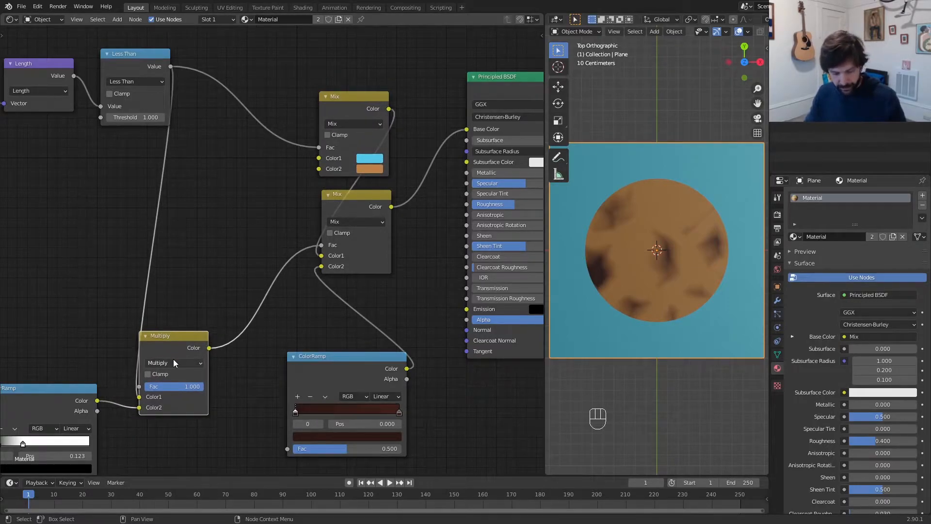
pyautogui.click(173, 363)
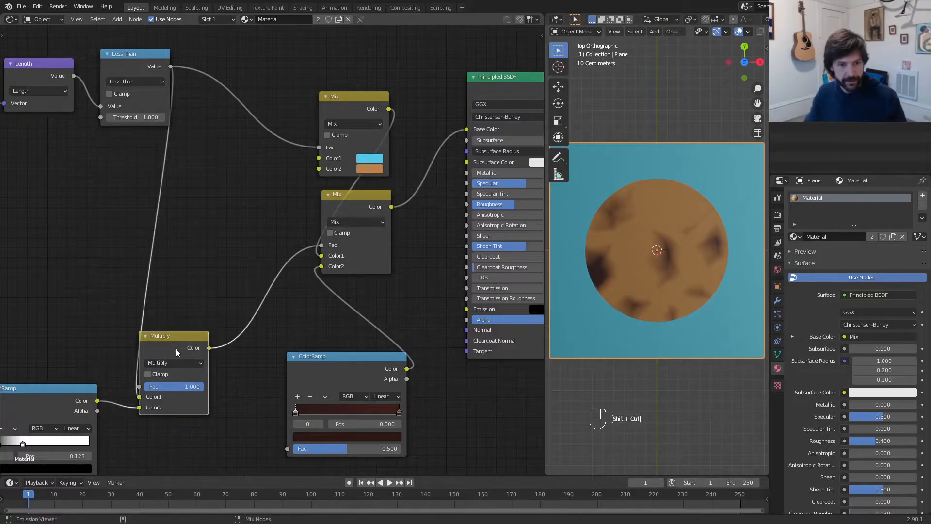
pyautogui.keyDown('ctrl'); pyautogui.keyDown('shift'); pyautogui.click(175, 348); pyautogui.keyUp('shift'); pyautogui.keyUp('ctrl')
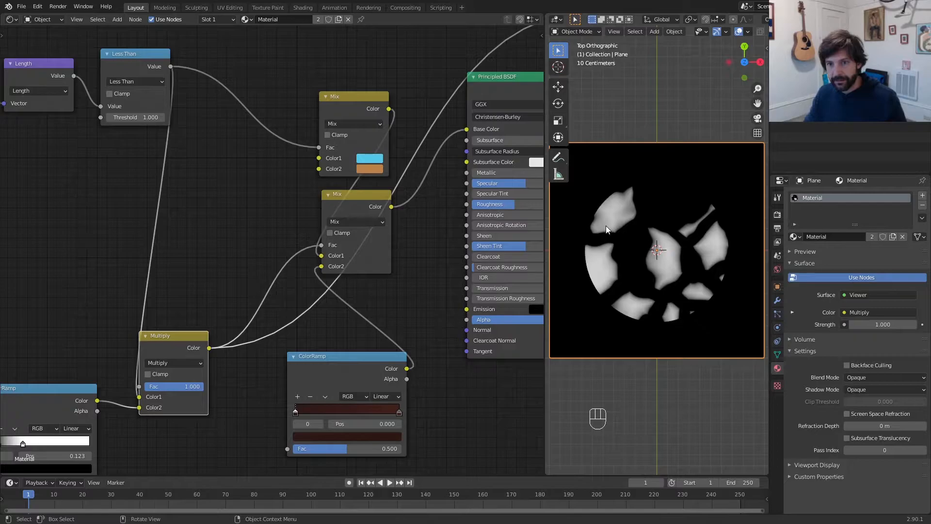
# Move the Multiply node slightly, duplicate the Less Than node beside the final Mix, and make it Greater Than with Threshold 0
pyautogui.scroll(4, 607, 225)
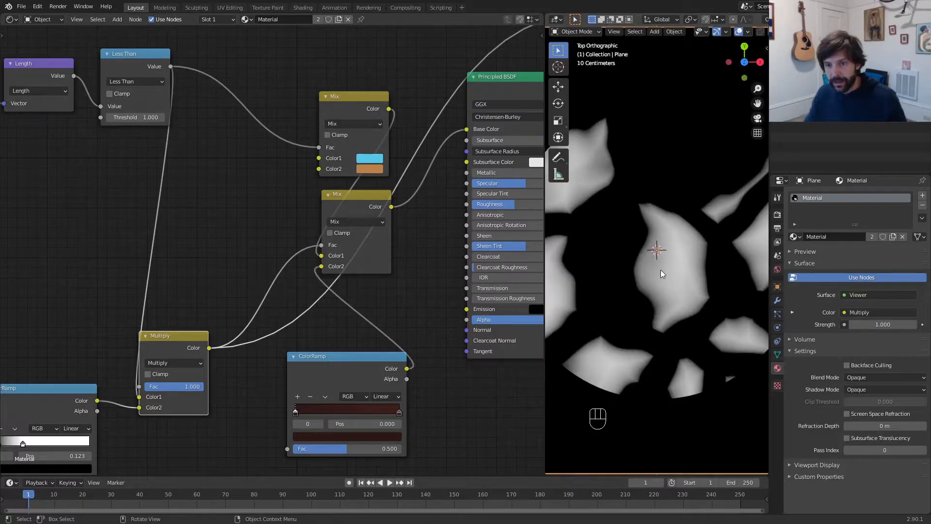
pyautogui.moveTo(176, 343)
pyautogui.mouseDown()
pyautogui.moveTo(165, 333)
pyautogui.moveTo(174, 325)
pyautogui.mouseUp()
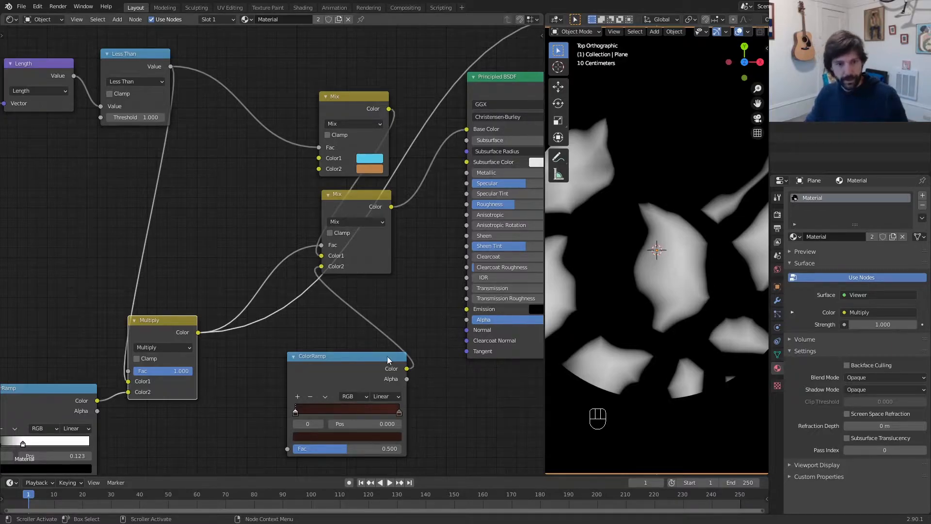
pyautogui.click(130, 74)
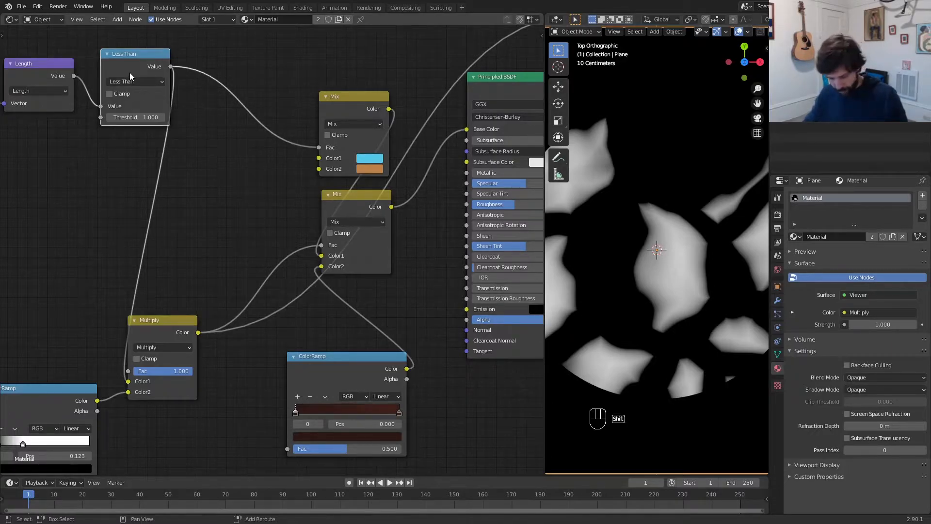
pyautogui.hotkey('shift', 'd')
pyautogui.click(229, 205)
pyautogui.click(229, 205)
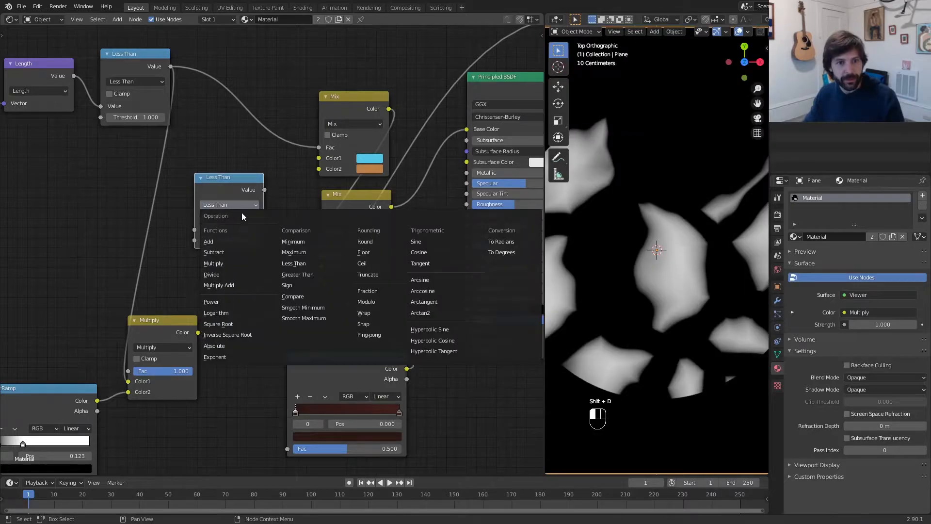
pyautogui.click(304, 275)
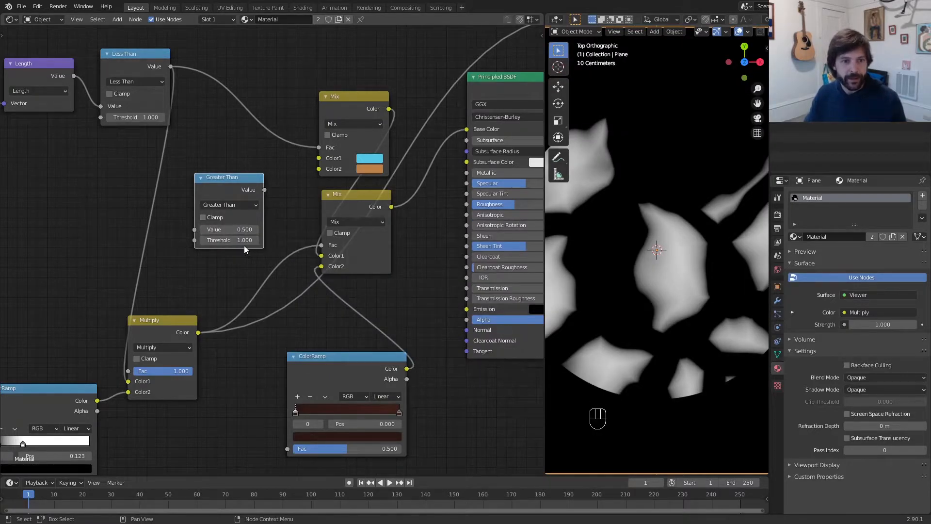
pyautogui.doubleClick(218, 242)
pyautogui.write('0')
pyautogui.press('Return')
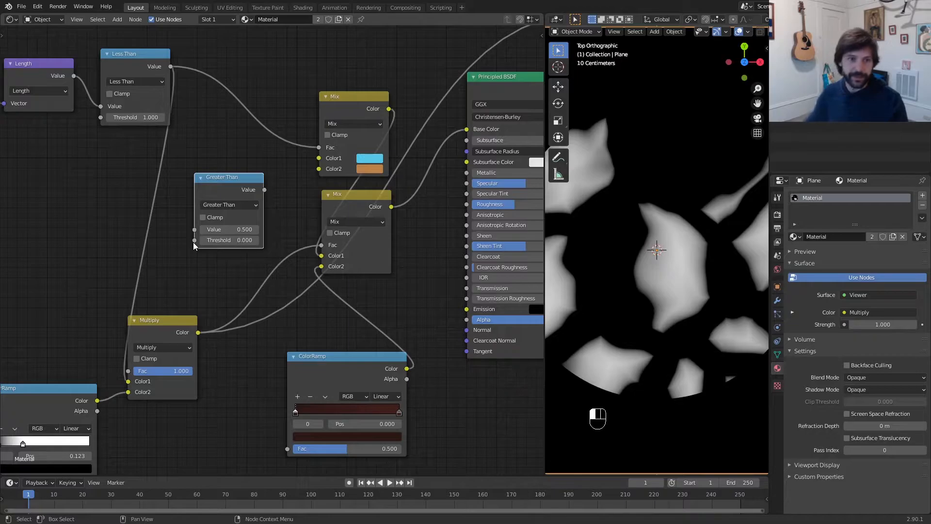
# Route the Multiply Color through the Greater Than node into the final Mix's Fac, and preview the Principled BSDF
pyautogui.click(198, 334)
pyautogui.moveTo(198, 334); pyautogui.dragTo(195, 230)
pyautogui.moveTo(265, 190); pyautogui.dragTo(327, 246)
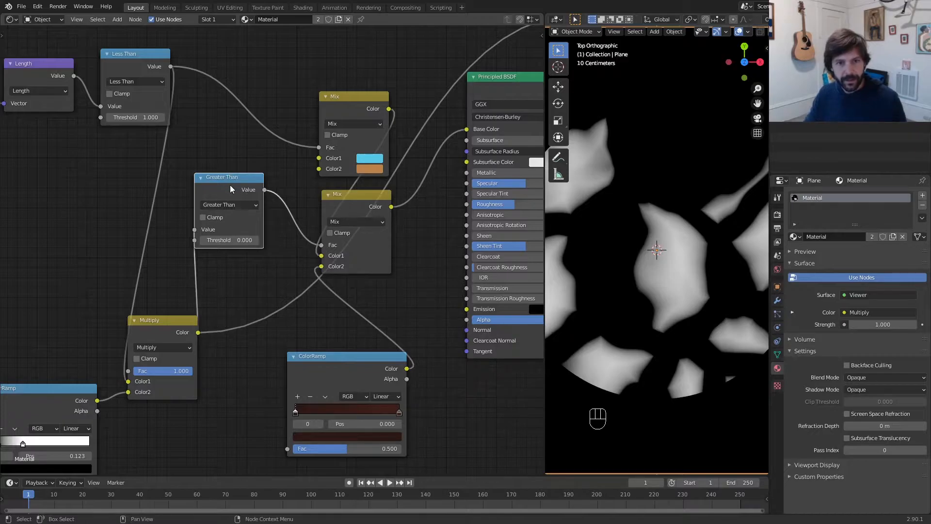
pyautogui.keyDown('ctrl'); pyautogui.keyDown('shift'); pyautogui.click(230, 185); pyautogui.keyUp('shift'); pyautogui.keyUp('ctrl')
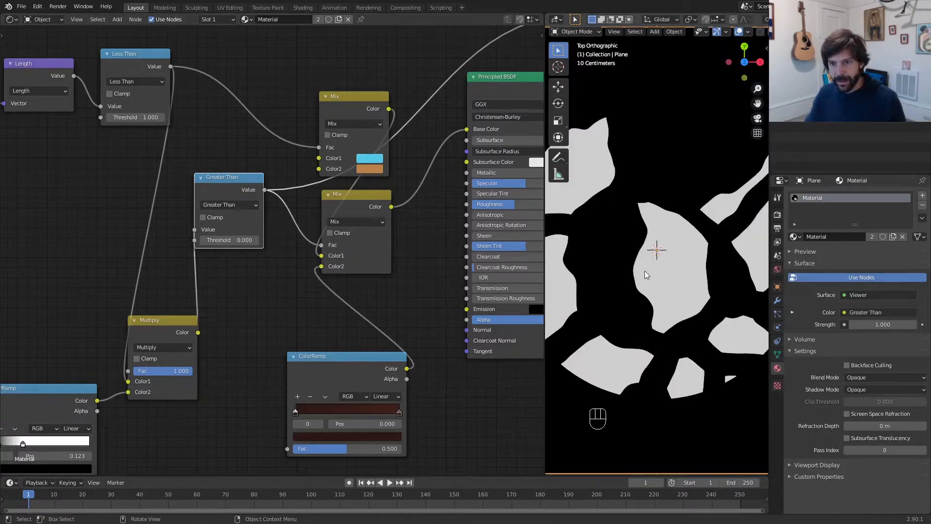
pyautogui.keyDown('ctrl'); pyautogui.keyDown('shift'); pyautogui.click(356, 209); pyautogui.keyUp('shift'); pyautogui.keyUp('ctrl')
pyautogui.moveTo(394, 250); pyautogui.dragTo(294, 267, button='middle')
pyautogui.keyDown('ctrl'); pyautogui.keyDown('shift'); pyautogui.click(436, 108); pyautogui.keyUp('shift'); pyautogui.keyUp('ctrl')
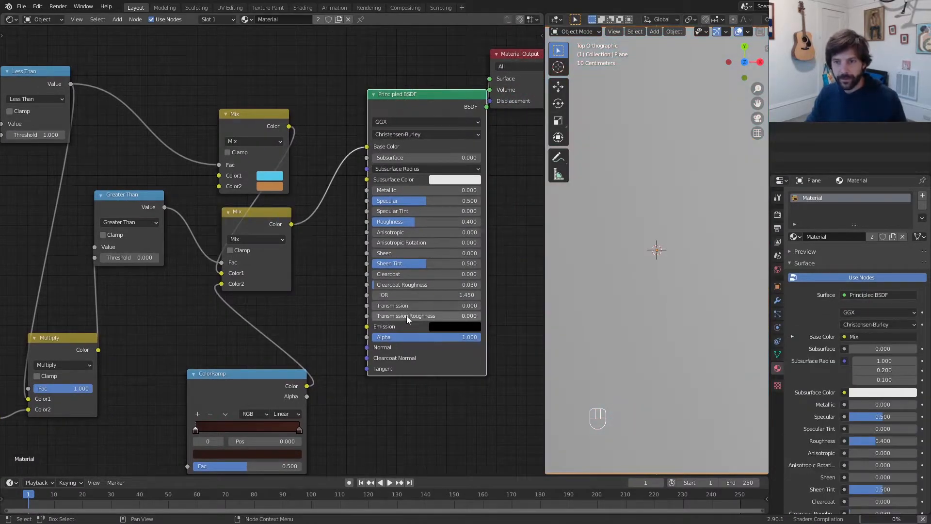
pyautogui.scroll(-2, 706, 252)
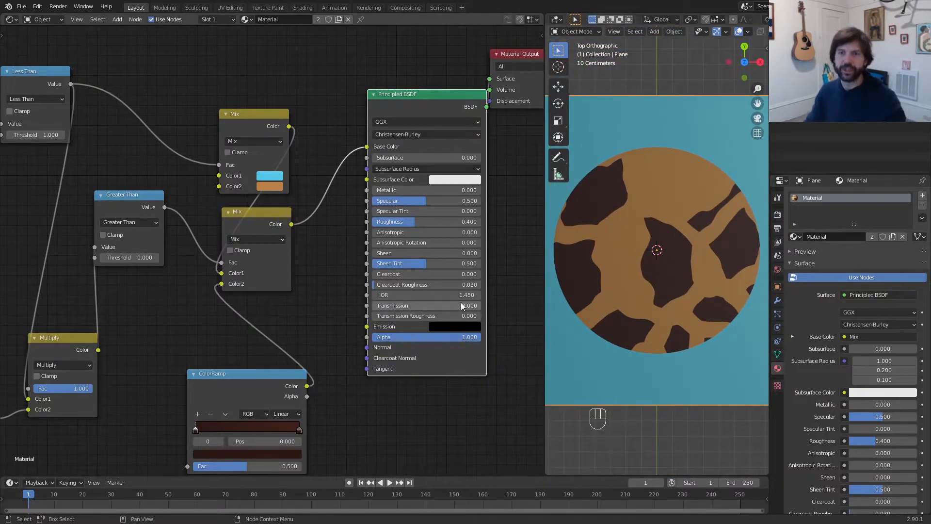
# Move the Greater Than node and the brown ColorRamp to tidy the layout around the Multiply node
pyautogui.moveTo(132, 195); pyautogui.dragTo(150, 231)
pyautogui.moveTo(191, 321); pyautogui.dragTo(226, 200, button='middle')
pyautogui.moveTo(268, 267); pyautogui.dragTo(224, 266)
pyautogui.moveTo(167, 214); pyautogui.dragTo(237, 181, button='middle')
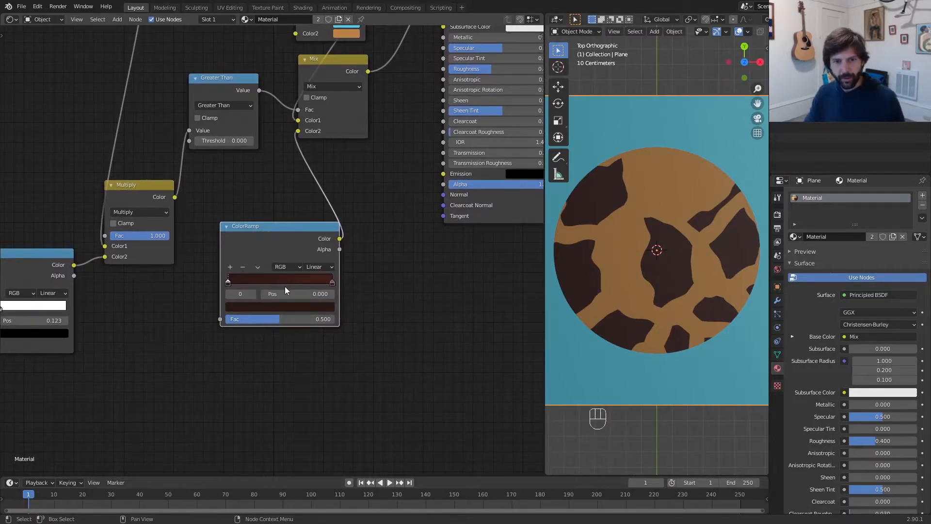
# Connect the Multiply node's Color to the brown ColorRamp's Fac and preview the Principled BSDF
pyautogui.keyDown('ctrl'); pyautogui.keyDown('shift'); pyautogui.click(138, 194); pyautogui.keyUp('shift'); pyautogui.keyUp('ctrl')
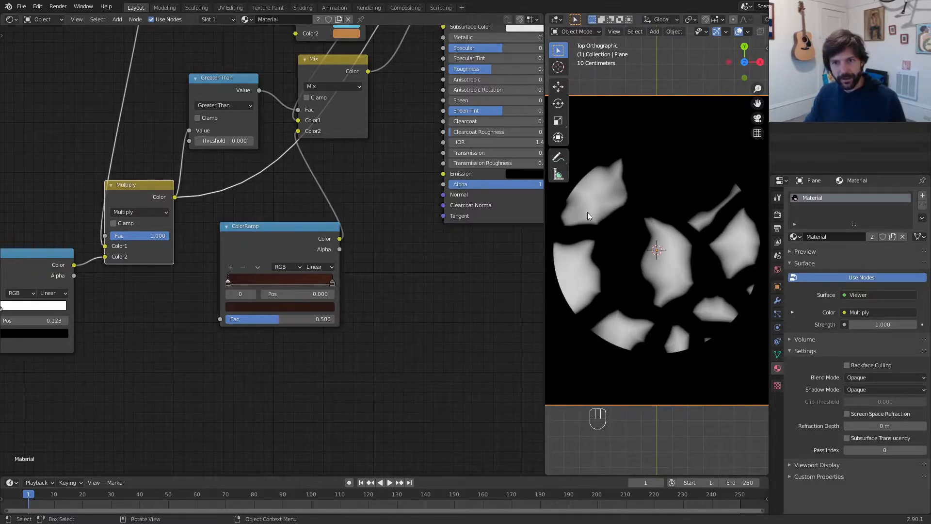
pyautogui.moveTo(175, 197); pyautogui.dragTo(219, 318)
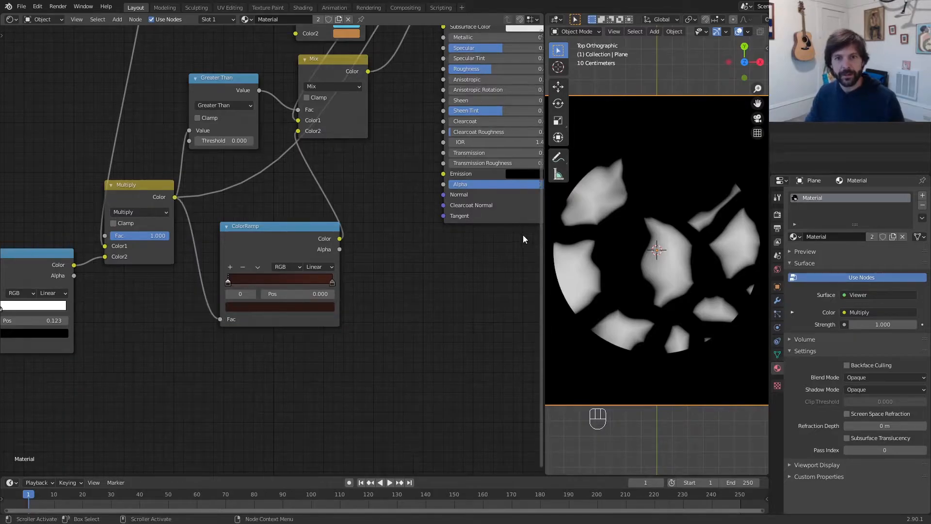
pyautogui.keyDown('ctrl'); pyautogui.keyDown('shift'); pyautogui.click(520, 219); pyautogui.keyUp('shift'); pyautogui.keyUp('ctrl')
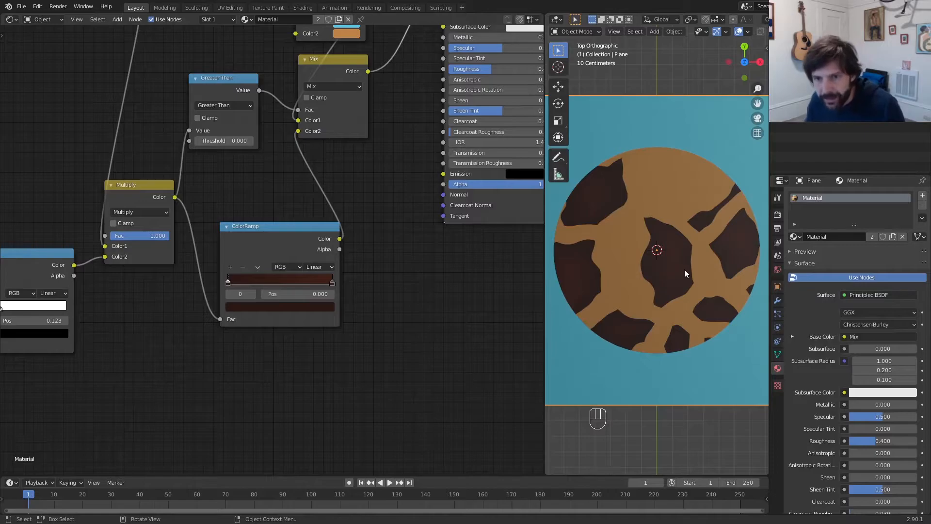
pyautogui.scroll(8, 684, 269)
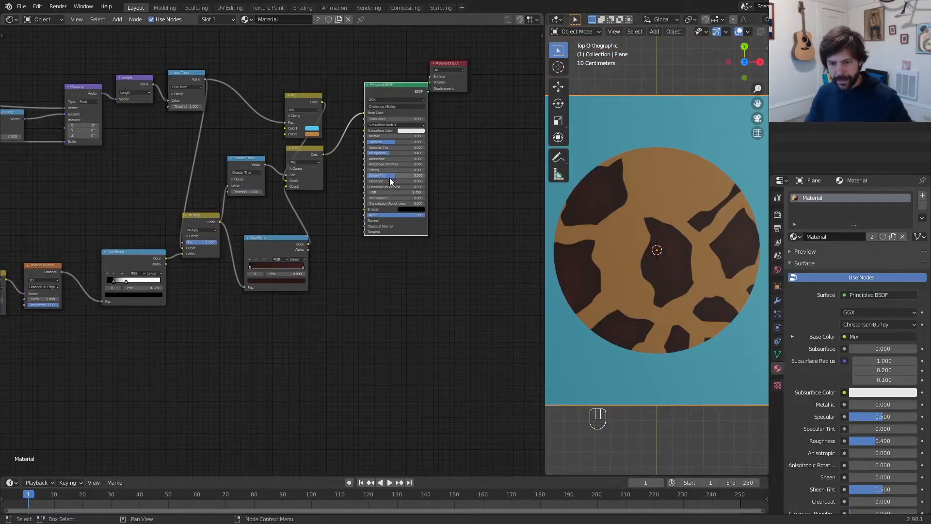
# Add a Bump node beside the brown ColorRamp and connect its Normal to the Principled BSDF's Normal
pyautogui.scroll(4, 318, 292)
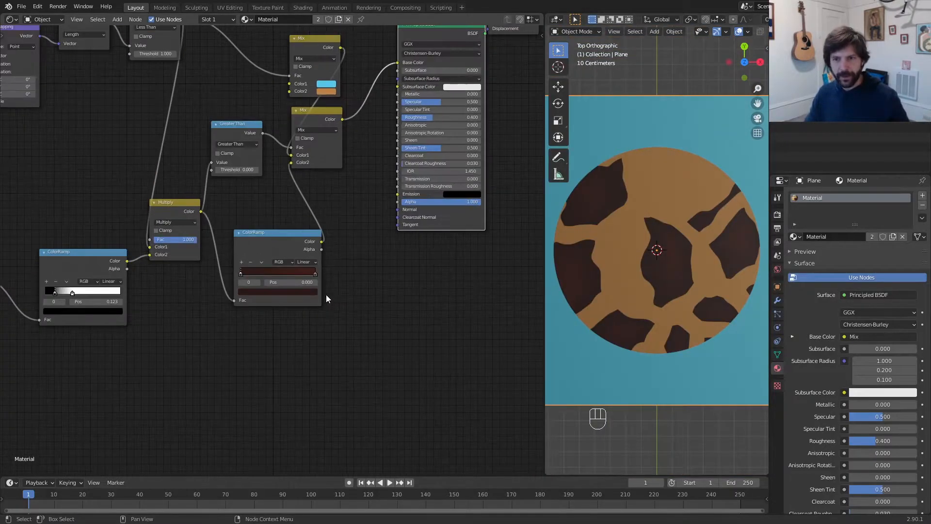
pyautogui.moveTo(411, 285); pyautogui.dragTo(360, 308, button='middle')
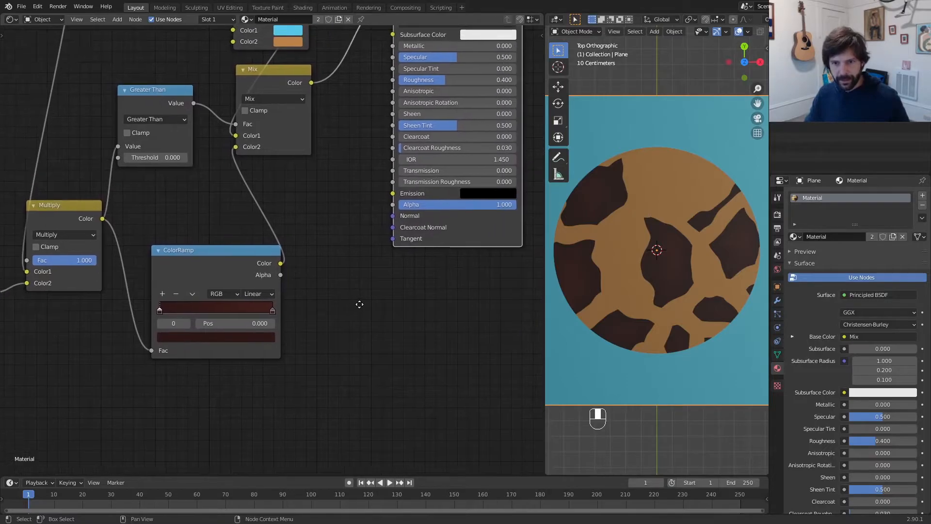
pyautogui.hotkey('shift', 'a')
pyautogui.click(415, 292)
pyautogui.write('bump')
pyautogui.press('Return')
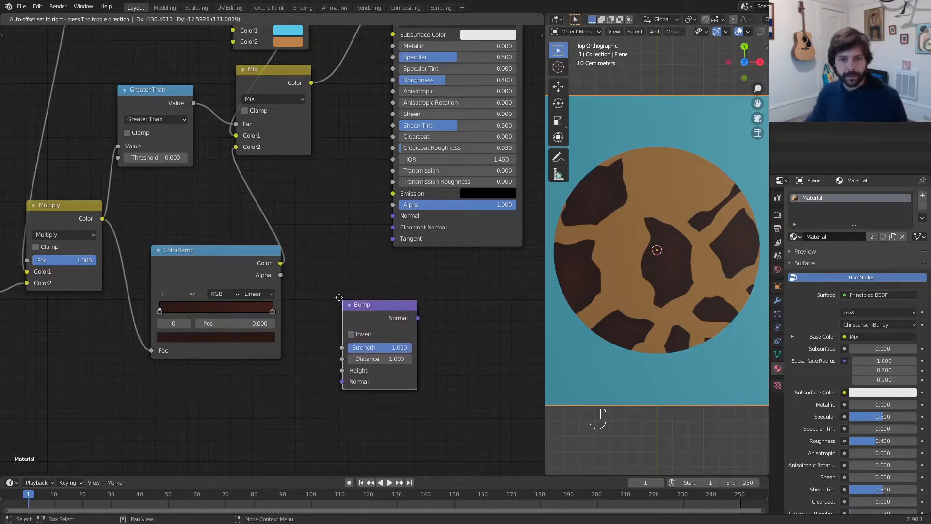
pyautogui.click(325, 284)
pyautogui.moveTo(401, 303); pyautogui.dragTo(387, 214)
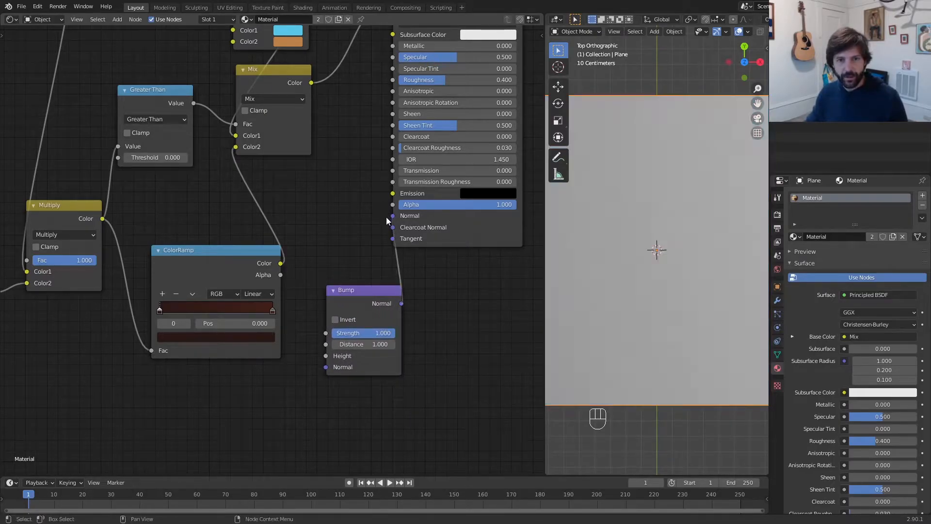
pyautogui.moveTo(333, 290); pyautogui.dragTo(317, 283)
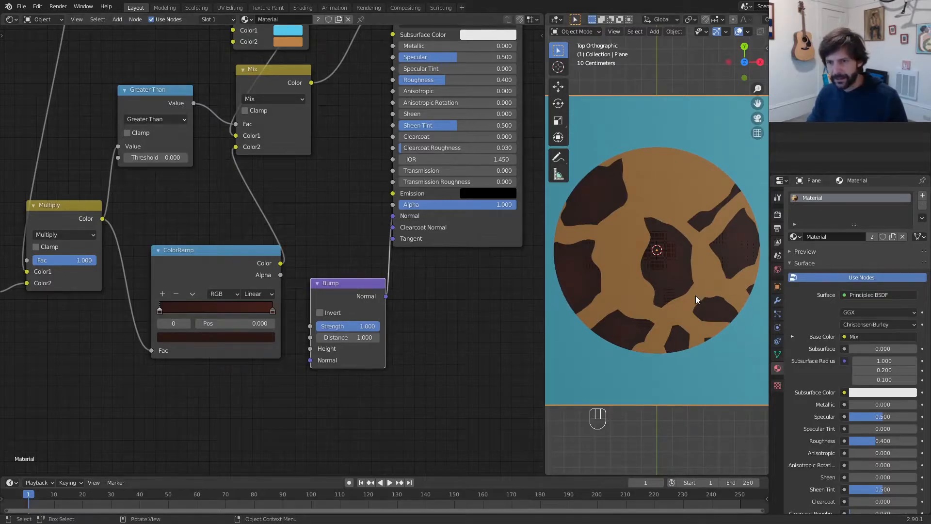
# Shift the brown ColorRamp aside, connect the Multiply Color to the Bump node's Height, and preview the Principled BSDF
pyautogui.moveTo(693, 300); pyautogui.dragTo(692, 295, button='middle')
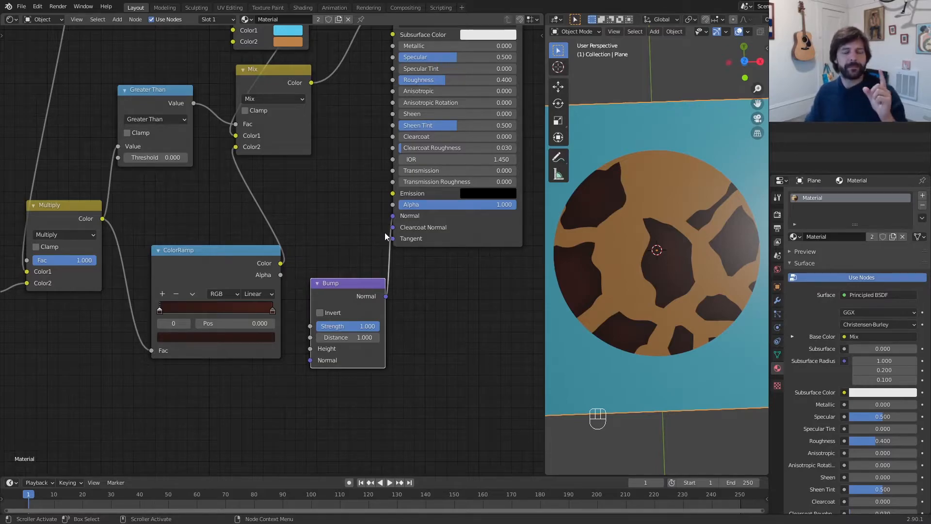
pyautogui.moveTo(191, 258); pyautogui.dragTo(162, 255)
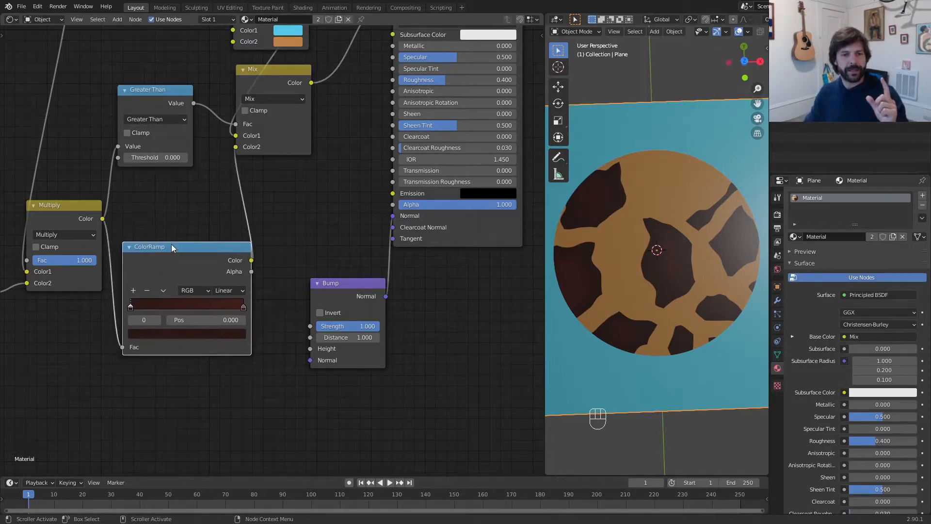
pyautogui.moveTo(102, 219); pyautogui.dragTo(307, 348)
pyautogui.rightClick(307, 349)
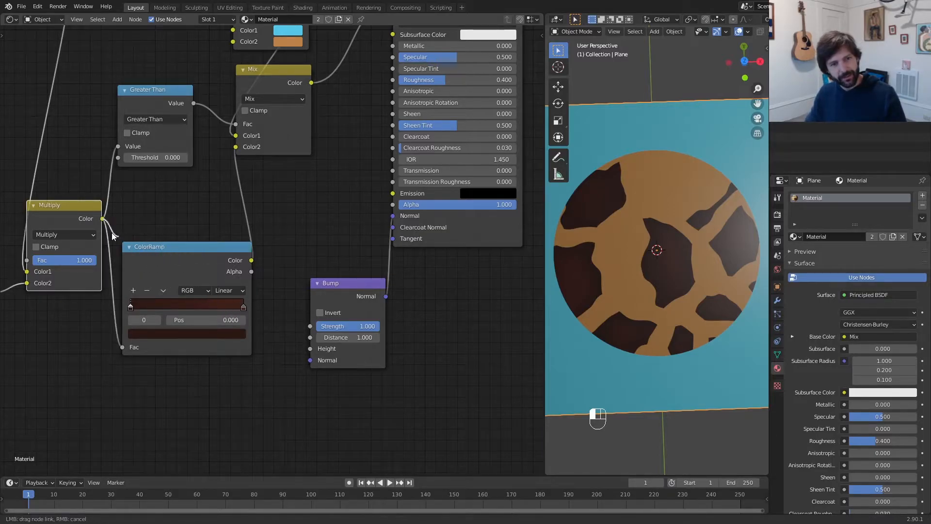
pyautogui.keyDown('ctrl'); pyautogui.keyDown('shift'); pyautogui.click(57, 208); pyautogui.keyUp('shift'); pyautogui.keyUp('ctrl')
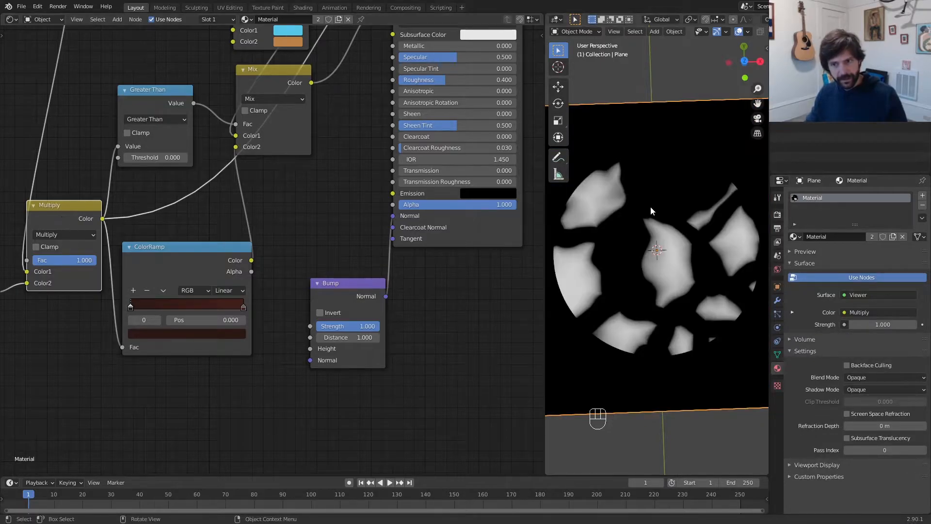
pyautogui.moveTo(103, 218); pyautogui.dragTo(312, 350)
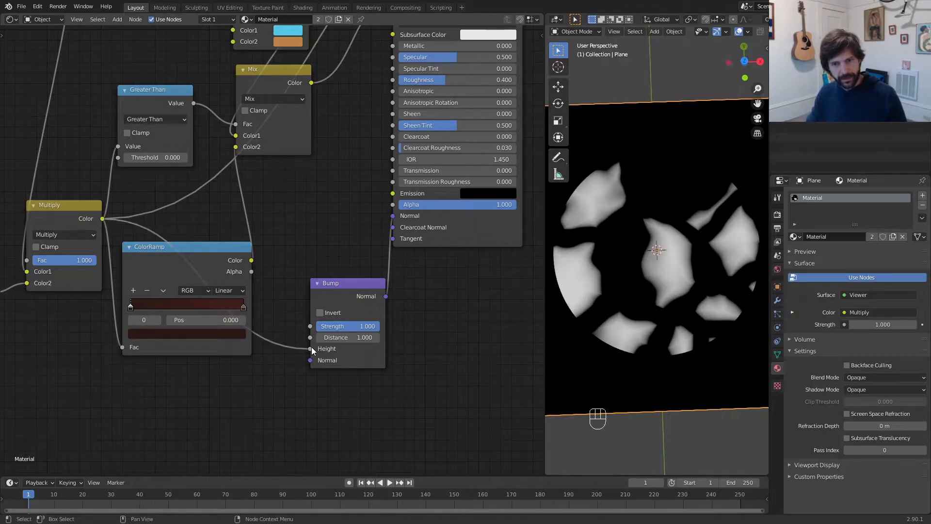
pyautogui.keyDown('ctrl'); pyautogui.keyDown('shift'); pyautogui.click(470, 231); pyautogui.keyUp('shift'); pyautogui.keyUp('ctrl')
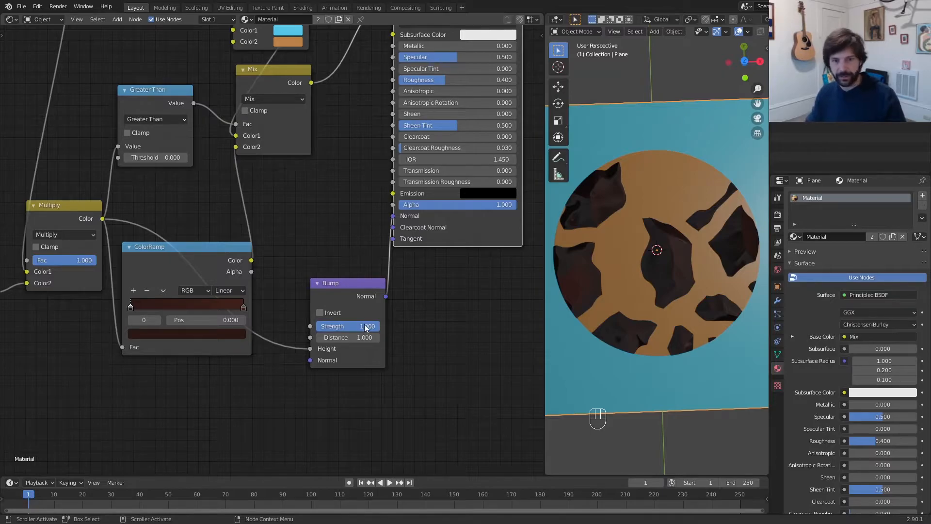
# Set the Bump node's Strength to 0.940 and Distance to 0.060, and save the file
pyautogui.keyDown('shift'); pyautogui.moveTo(364, 325); pyautogui.dragTo(356, 337); pyautogui.keyUp('shift')
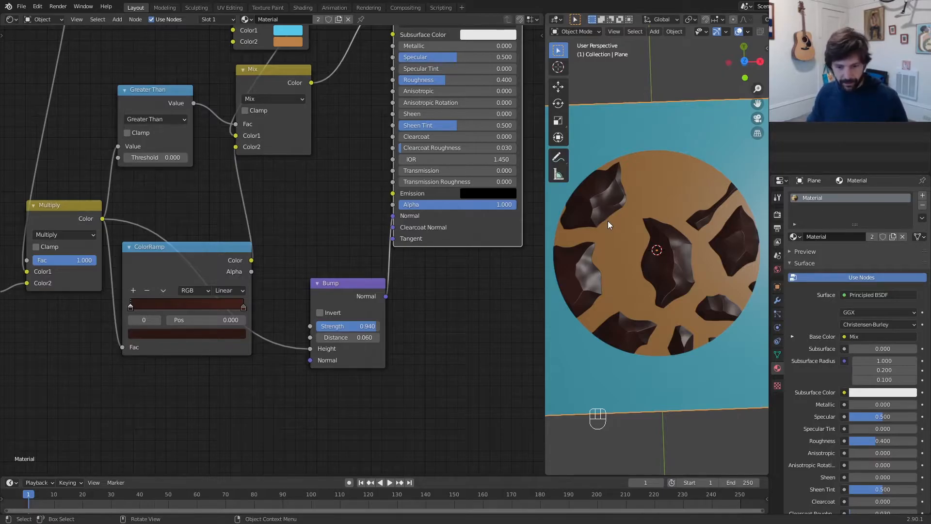
pyautogui.hotkey('ctrl', 's')
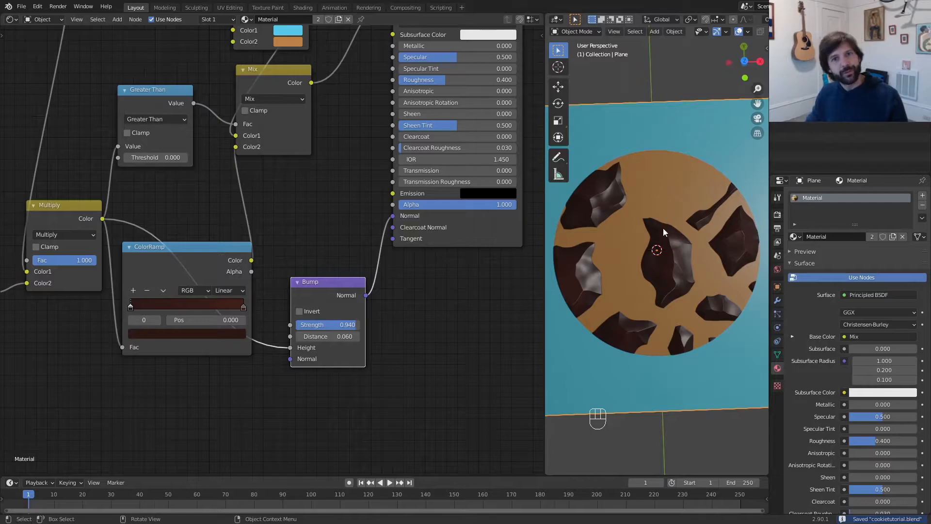
# Duplicate the Noise Texture and its Mix node, placing the copies above the Mapping node
pyautogui.scroll(-5, 380, 293)
pyautogui.moveTo(324, 228); pyautogui.dragTo(515, 341, button='middle')
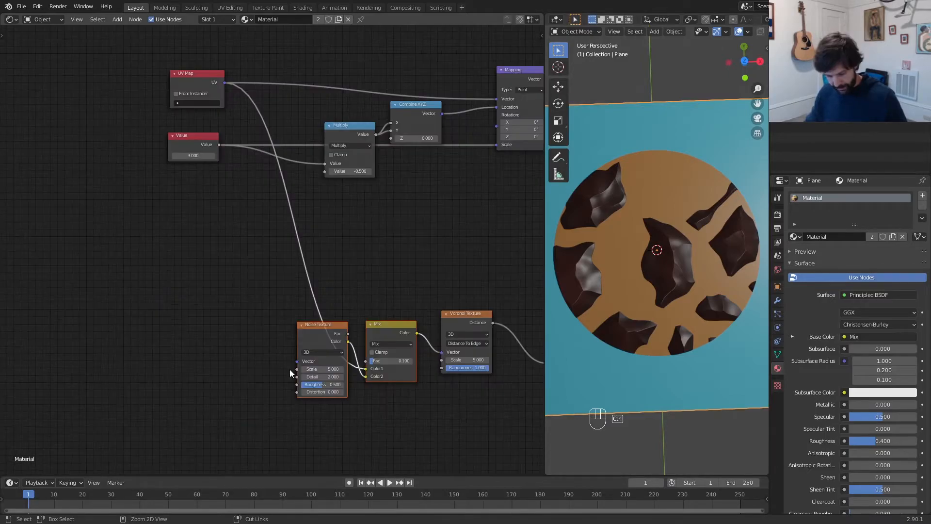
pyautogui.hotkey('shift', 'd')
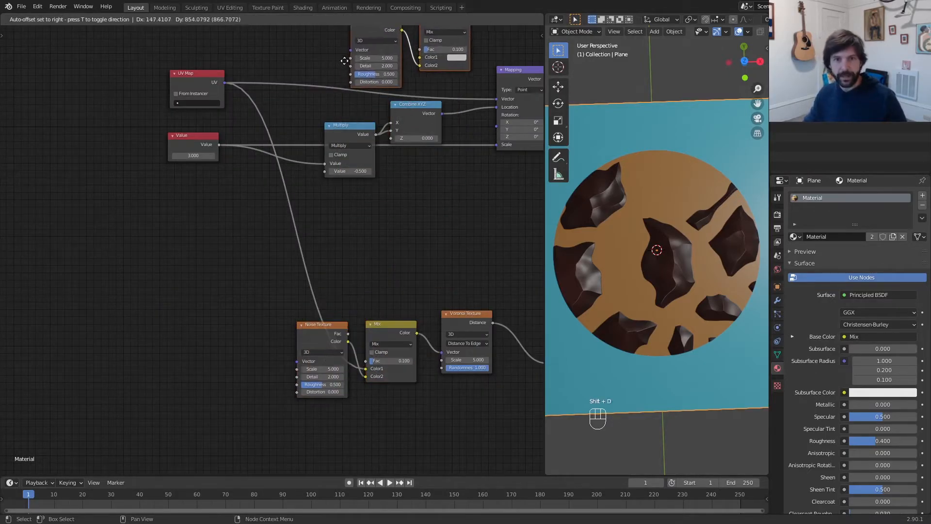
pyautogui.moveTo(436, 64); pyautogui.dragTo(348, 194, button='middle')
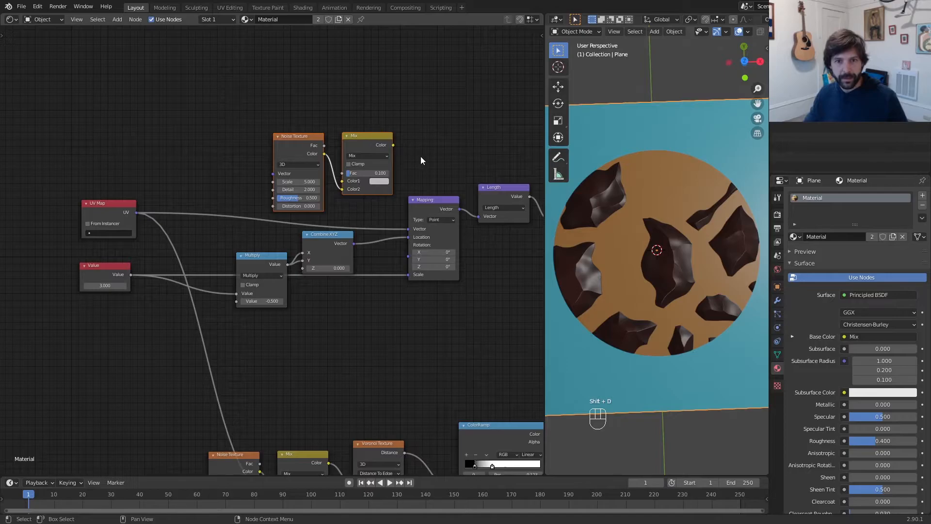
pyautogui.moveTo(281, 201); pyautogui.dragTo(319, 152)
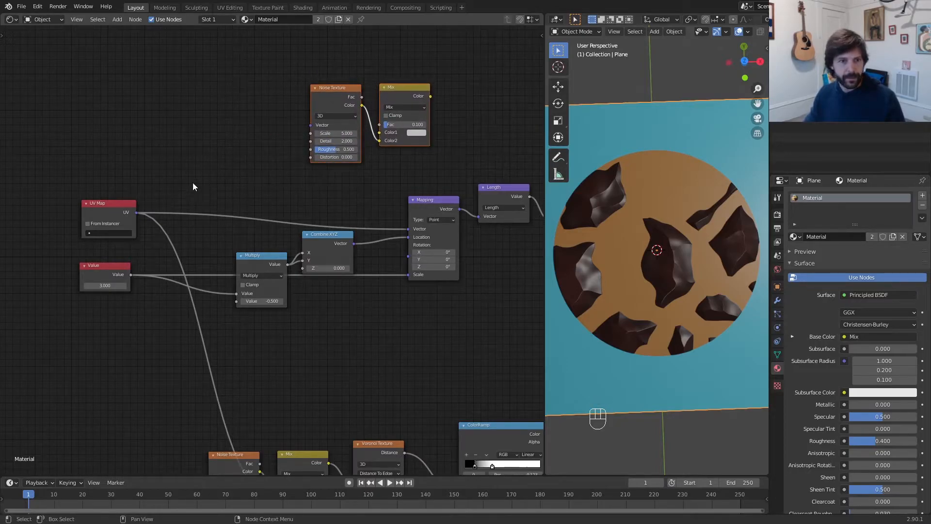
# Connect the UV Map to the duplicated Noise Texture's Vector and Mix's Color1, and space the two nodes apart
pyautogui.moveTo(137, 212); pyautogui.dragTo(311, 125)
pyautogui.moveTo(141, 215); pyautogui.dragTo(330, 152)
pyautogui.click(401, 93)
pyautogui.moveTo(401, 92); pyautogui.dragTo(416, 74)
pyautogui.moveTo(339, 140); pyautogui.dragTo(348, 132)
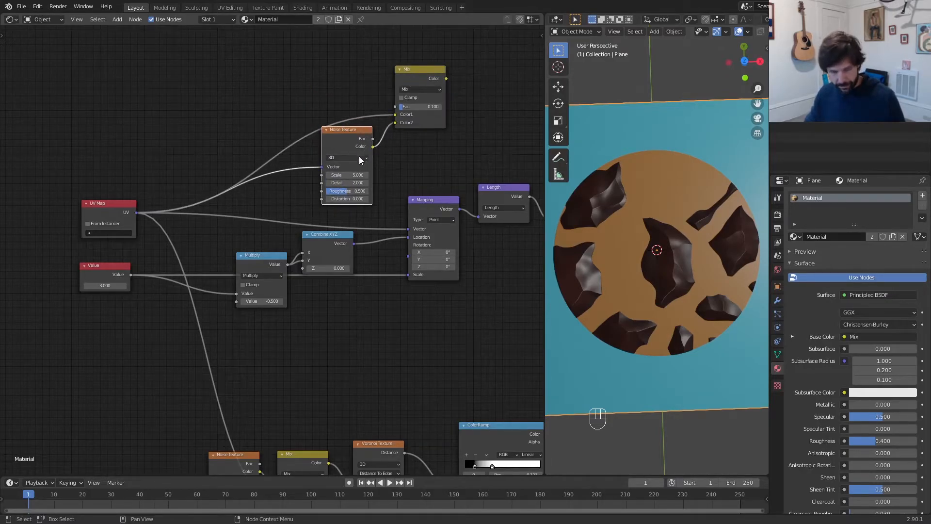
# Preview the duplicated Mix node, try different Fac amounts, and set its Fac to 0.1
pyautogui.keyDown('ctrl'); pyautogui.keyDown('shift'); pyautogui.click(419, 80); pyautogui.keyUp('shift'); pyautogui.keyUp('ctrl')
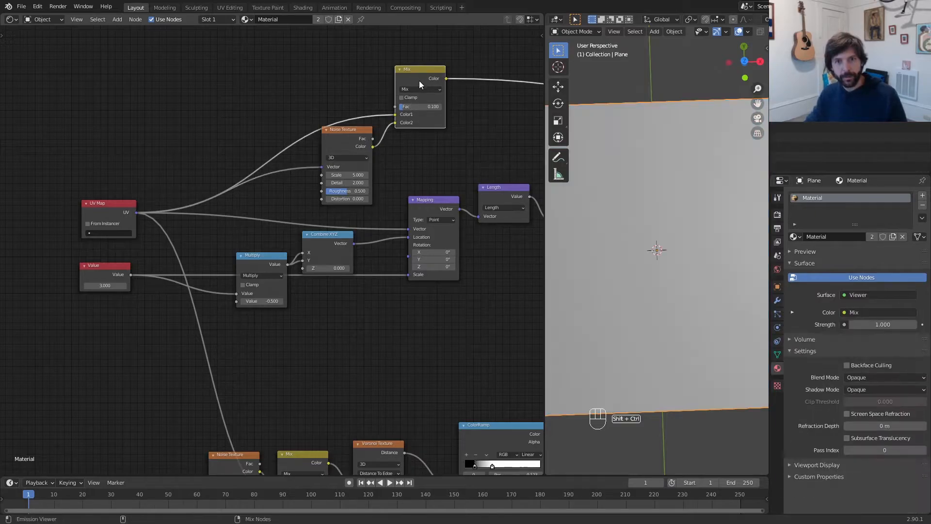
pyautogui.moveTo(405, 107); pyautogui.dragTo(417, 106)
pyautogui.moveTo(437, 107); pyautogui.dragTo(405, 107)
pyautogui.click(421, 109)
pyautogui.write('.1')
pyautogui.press('Return')
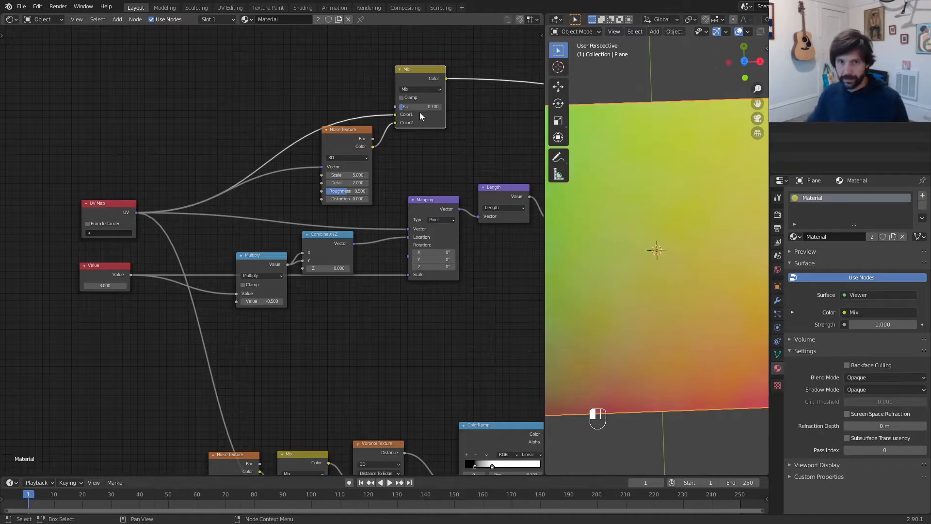
# Connect the upper Mix node's Color to the Mapping node's Vector, preview Mapping, and set the Mix Fac to 0.1
pyautogui.moveTo(441, 119); pyautogui.dragTo(400, 136, button='middle')
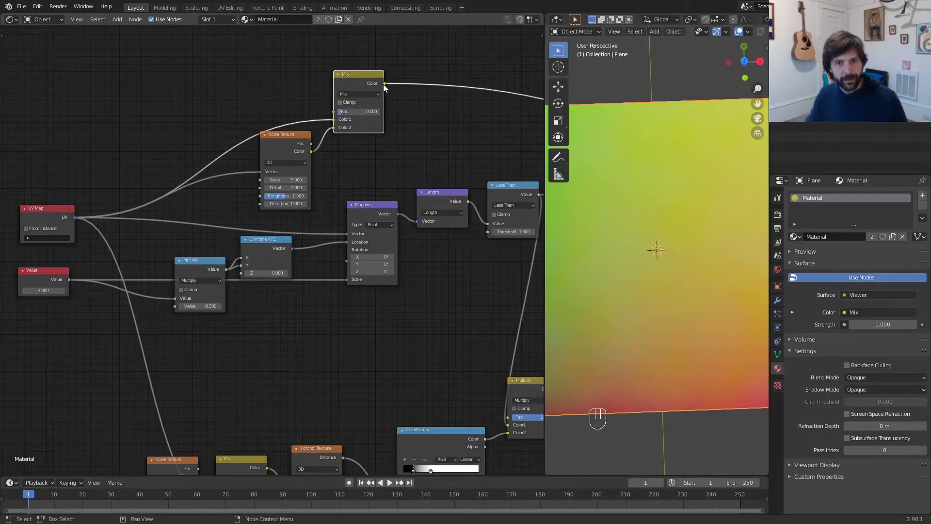
pyautogui.moveTo(385, 82); pyautogui.dragTo(344, 235)
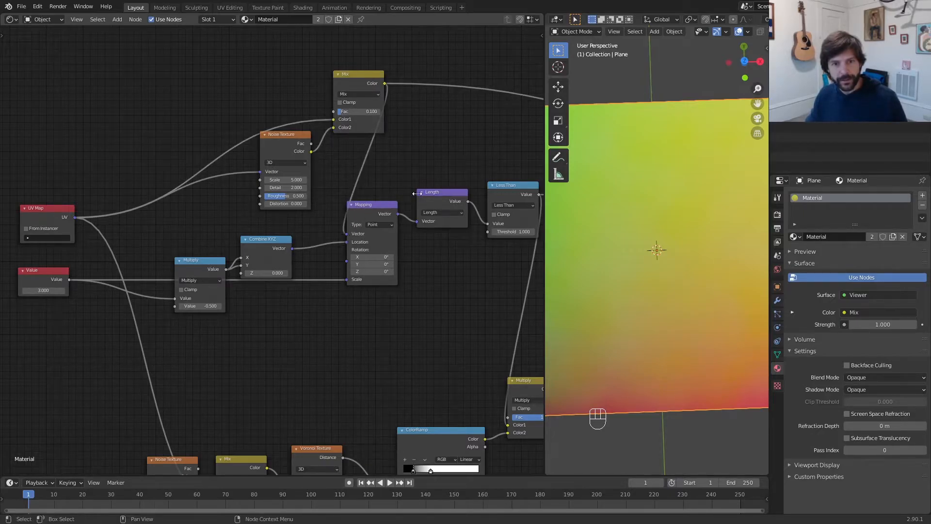
pyautogui.keyDown('ctrl'); pyautogui.keyDown('shift'); pyautogui.click(364, 209); pyautogui.keyUp('shift'); pyautogui.keyUp('ctrl')
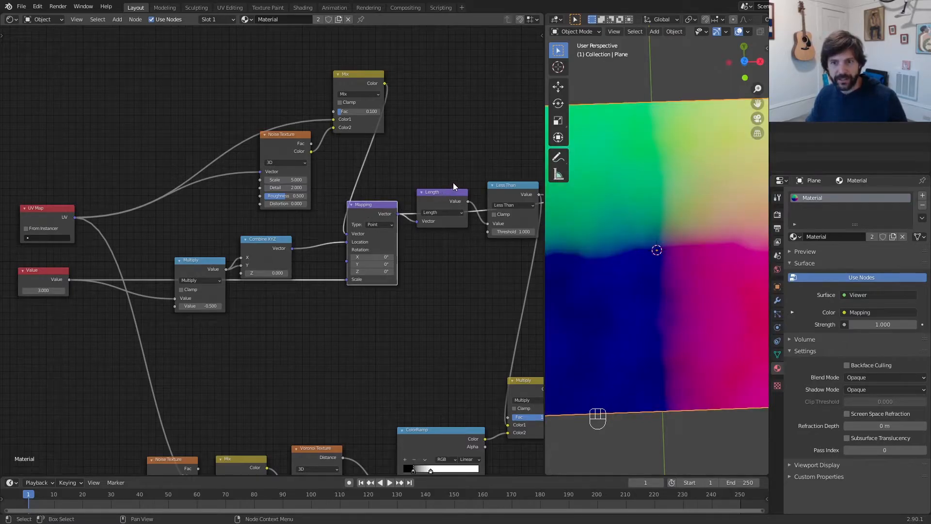
pyautogui.moveTo(351, 113); pyautogui.dragTo(343, 112)
pyautogui.click(343, 112)
pyautogui.write('.1')
pyautogui.press('Return')
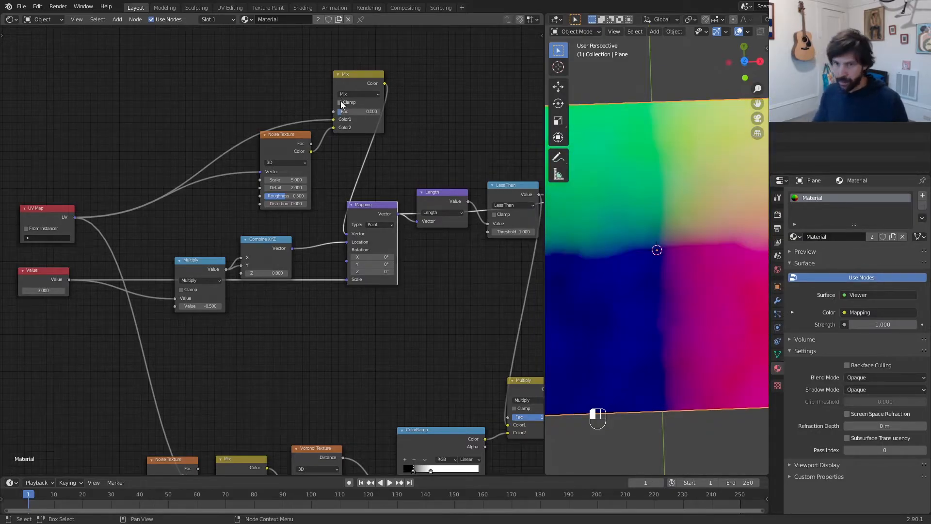
# Preview the complete cookie material through the Principled BSDF node
pyautogui.scroll(-4, 428, 173)
pyautogui.moveTo(404, 178); pyautogui.dragTo(305, 181, button='middle')
pyautogui.moveTo(454, 183); pyautogui.dragTo(369, 171, button='middle')
pyautogui.keyDown('ctrl'); pyautogui.keyDown('shift'); pyautogui.click(455, 210); pyautogui.keyUp('shift'); pyautogui.keyUp('ctrl')
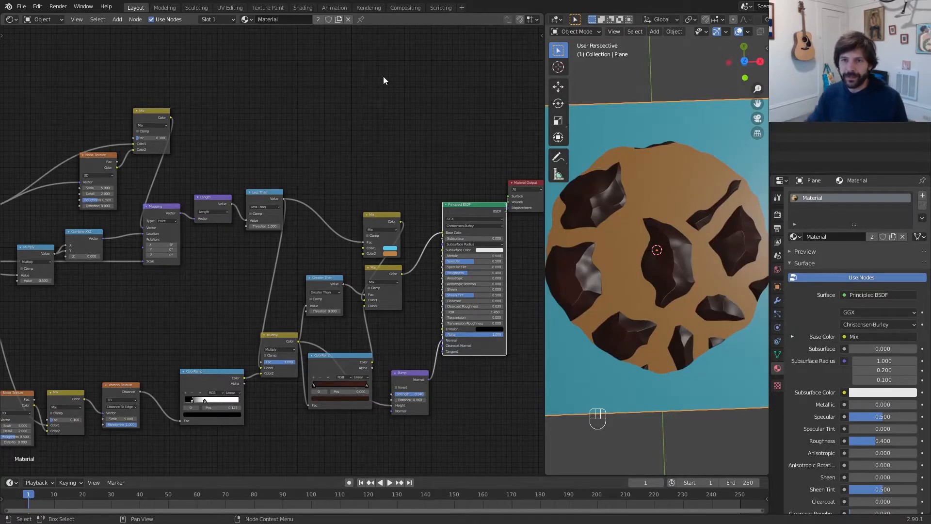
# Set the outline-distorting Mix node's Fac to 0.1 and its Noise Texture's Scale to 2.8
pyautogui.scroll(9, 180, 171)
pyautogui.moveTo(137, 141); pyautogui.dragTo(396, 392, button='middle')
pyautogui.scroll(1, 357, 377)
pyautogui.moveTo(286, 289)
pyautogui.mouseDown()
pyautogui.moveTo(276, 289)
pyautogui.moveTo(345, 289)
pyautogui.moveTo(287, 289)
pyautogui.mouseUp()
pyautogui.click(293, 289)
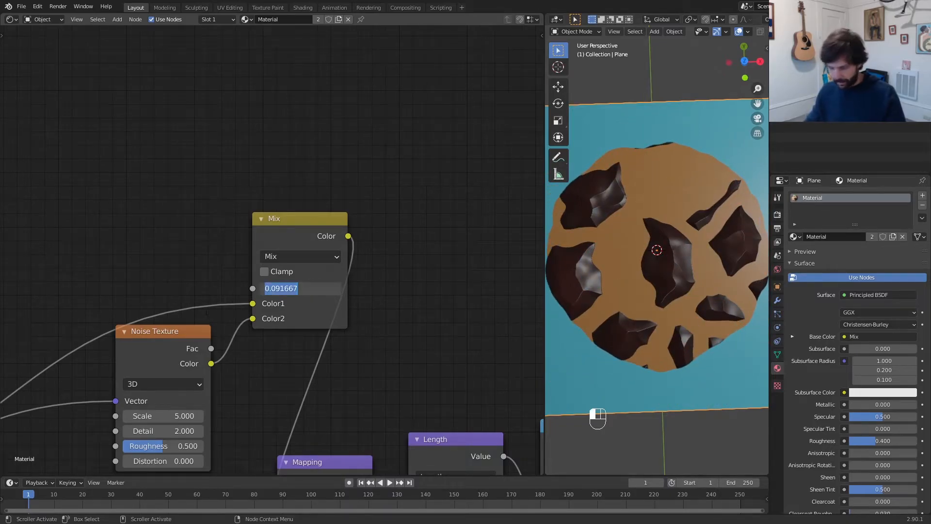
pyautogui.write('.1')
pyautogui.press('Return')
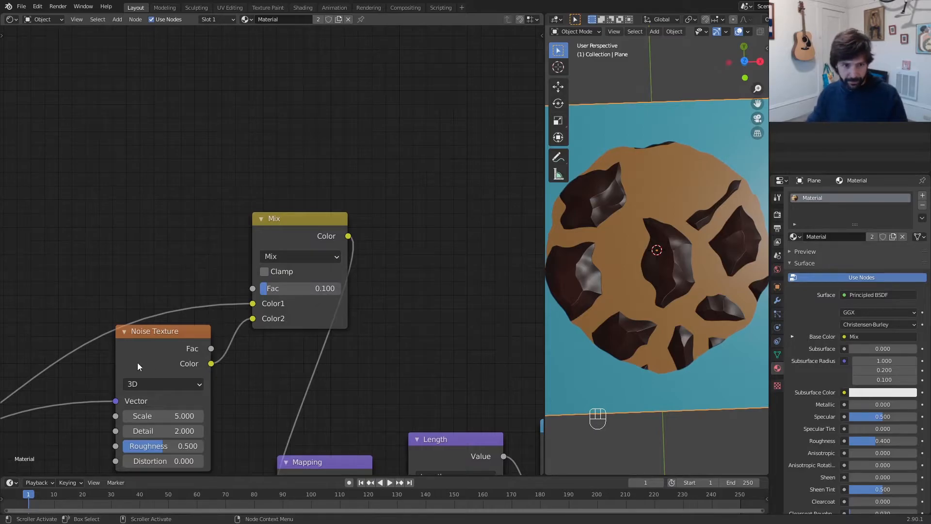
pyautogui.scroll(1, 182, 415)
pyautogui.moveTo(182, 416); pyautogui.dragTo(241, 346, button='middle')
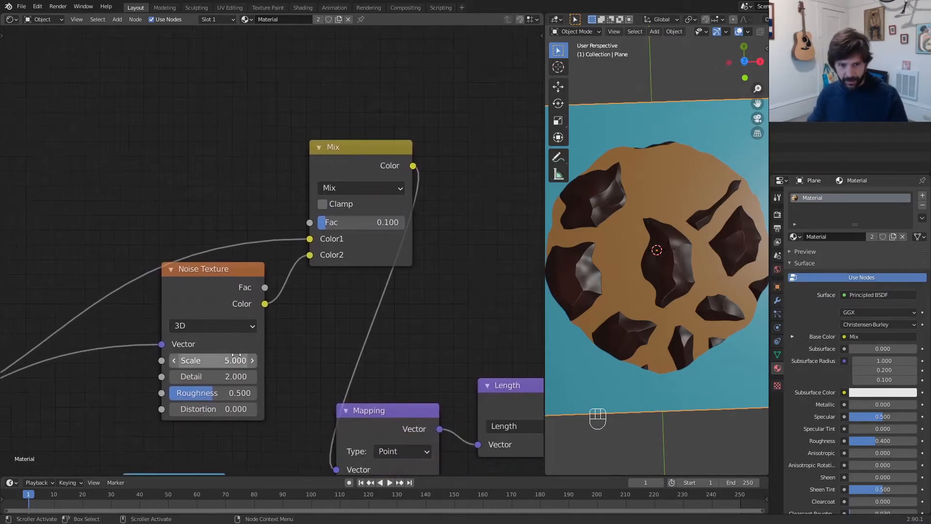
pyautogui.moveTo(221, 361); pyautogui.dragTo(209, 361)
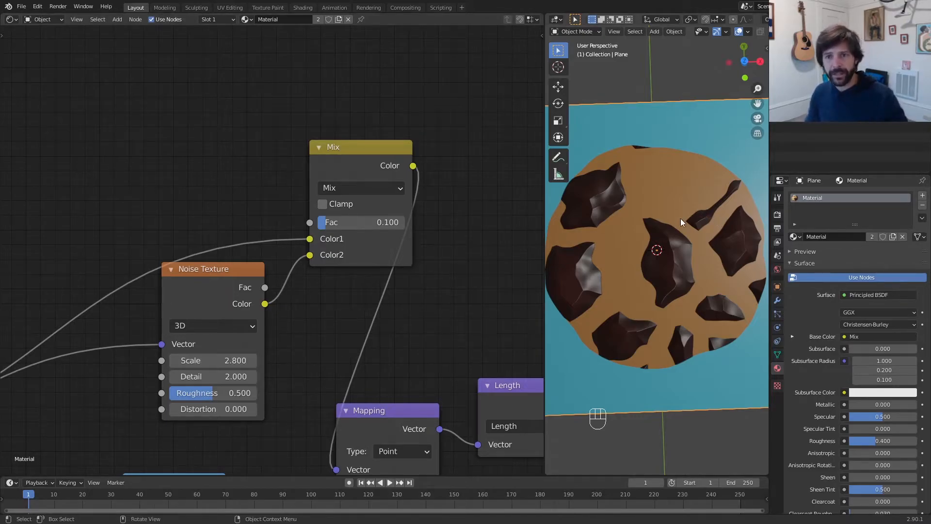
# Duplicate the outline Noise Texture above the Less Than node, set the copy's Scale to 9.8, and preview it
pyautogui.moveTo(408, 308); pyautogui.dragTo(334, 198, button='middle')
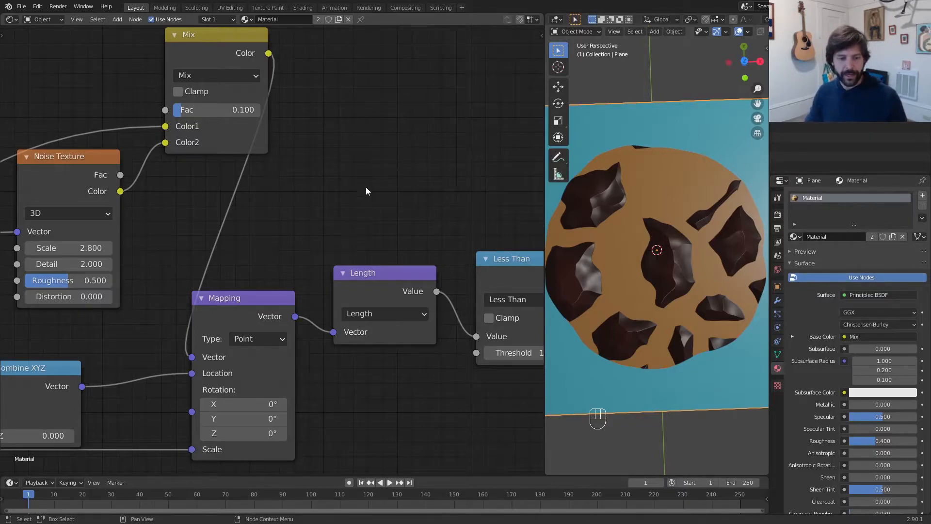
pyautogui.moveTo(453, 142); pyautogui.dragTo(113, 111, button='middle')
pyautogui.moveTo(473, 120); pyautogui.dragTo(497, 254, button='middle')
pyautogui.hotkey('shift', 'd')
pyautogui.click(138, 71)
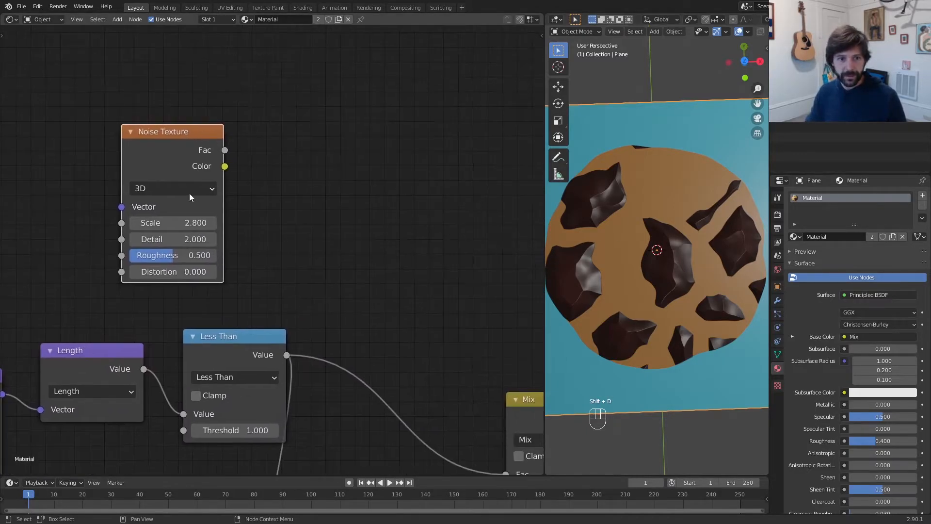
pyautogui.moveTo(167, 142); pyautogui.dragTo(399, 135)
pyautogui.moveTo(438, 152); pyautogui.dragTo(281, 94, button='middle')
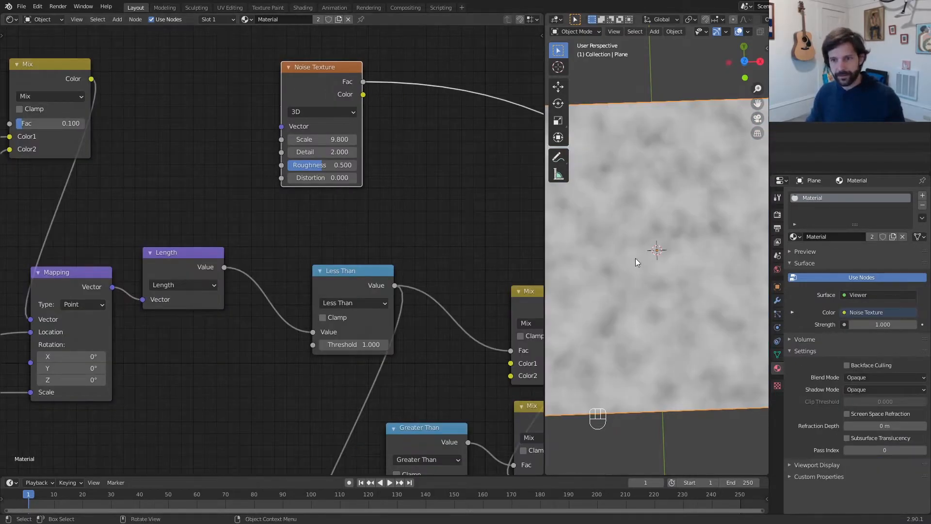
# Preview the Length and Less Than nodes in turn, and move Less Than closer to Length
pyautogui.keyDown('ctrl'); pyautogui.keyDown('shift'); pyautogui.click(171, 265); pyautogui.keyUp('shift'); pyautogui.keyUp('ctrl')
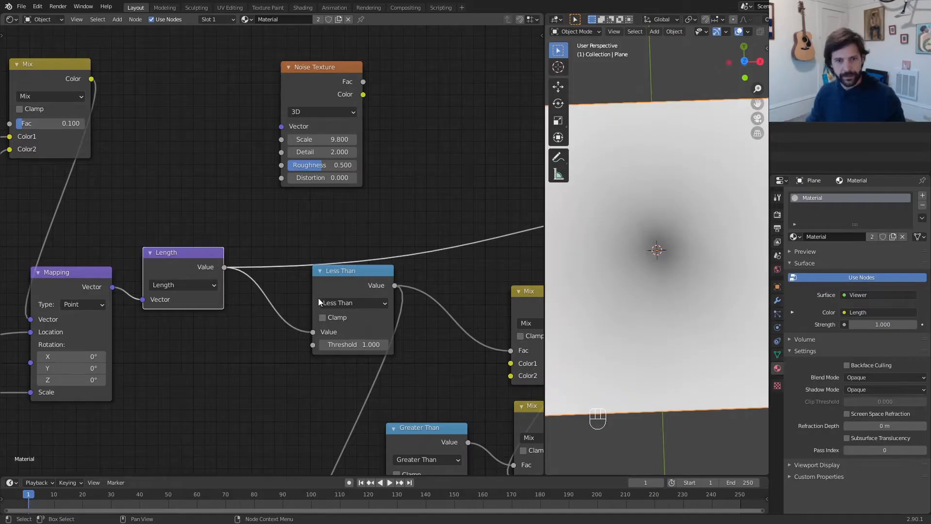
pyautogui.keyDown('ctrl'); pyautogui.keyDown('shift'); pyautogui.click(348, 285); pyautogui.keyUp('shift'); pyautogui.keyUp('ctrl')
pyautogui.moveTo(357, 285); pyautogui.dragTo(320, 288)
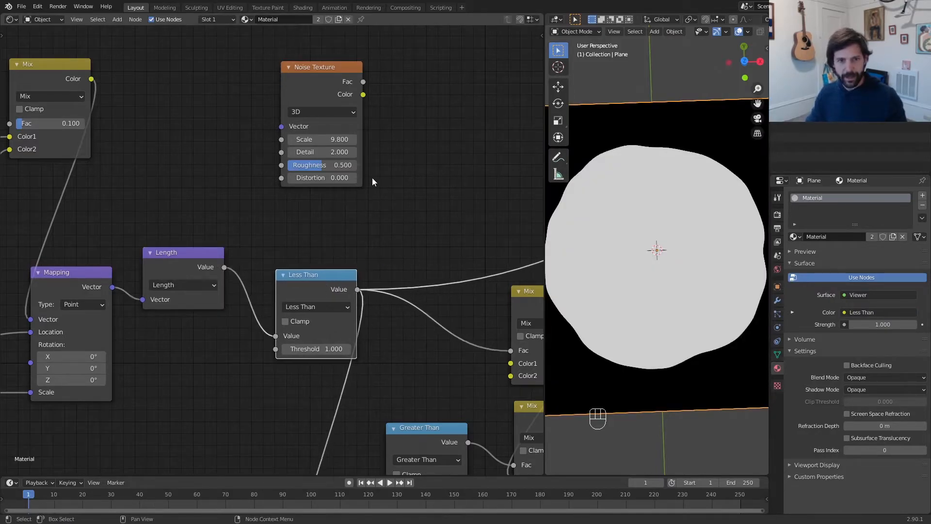
# Duplicate the Less Than node beside the new Noise Texture and change the copy's operation to Multiply
pyautogui.moveTo(369, 185); pyautogui.dragTo(318, 229, button='middle')
pyautogui.hotkey('shift', 'd')
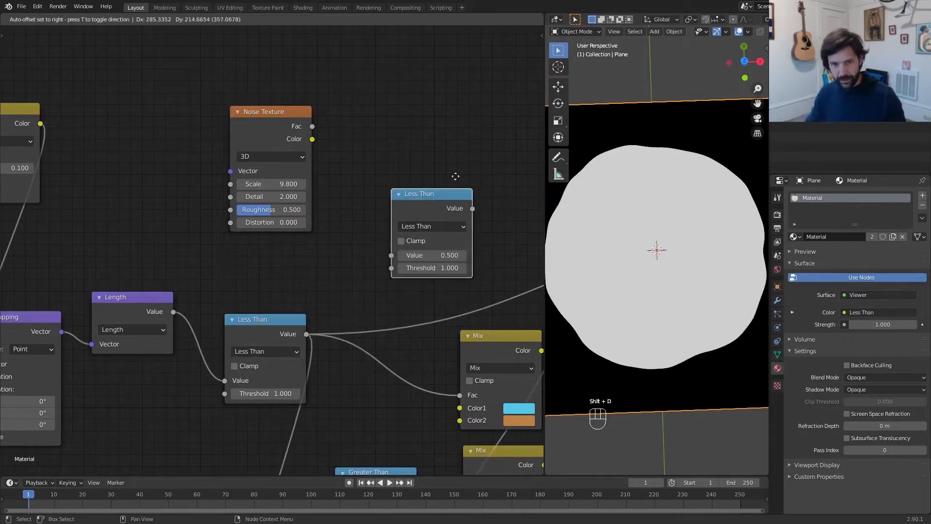
pyautogui.click(452, 129)
pyautogui.click(456, 149)
pyautogui.click(456, 215)
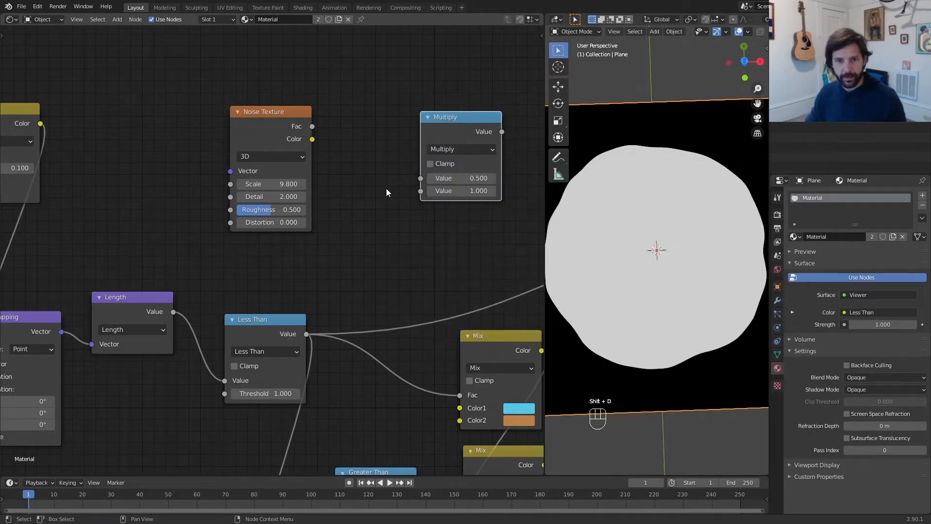
# Connect the Noise Texture's Fac and the Less Than Value to the new Multiply node's inputs, and preview the Multiply
pyautogui.moveTo(387, 189); pyautogui.dragTo(349, 191, button='middle')
pyautogui.moveTo(432, 125); pyautogui.dragTo(417, 127)
pyautogui.moveTo(276, 141); pyautogui.dragTo(334, 167)
pyautogui.moveTo(275, 128); pyautogui.dragTo(368, 182)
pyautogui.moveTo(269, 335); pyautogui.dragTo(374, 198)
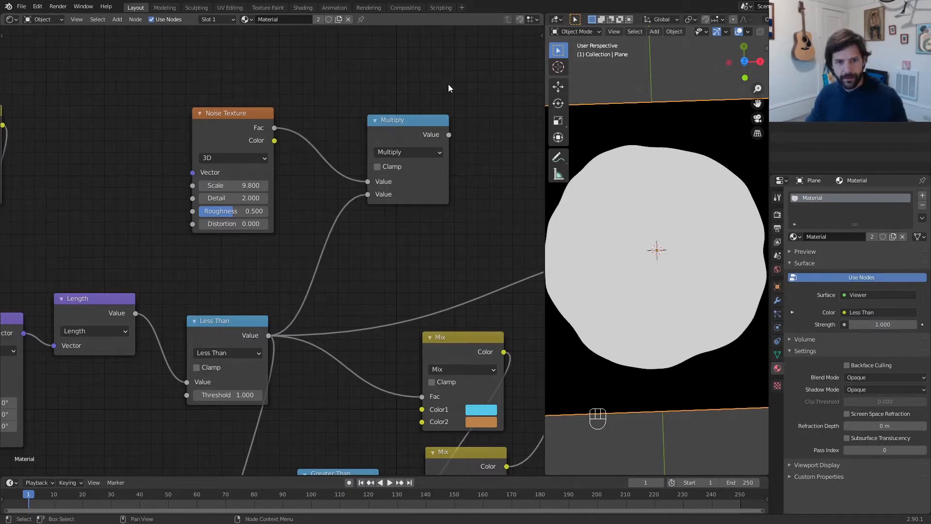
pyautogui.keyDown('ctrl'); pyautogui.keyDown('shift'); pyautogui.click(404, 126); pyautogui.keyUp('shift'); pyautogui.keyUp('ctrl')
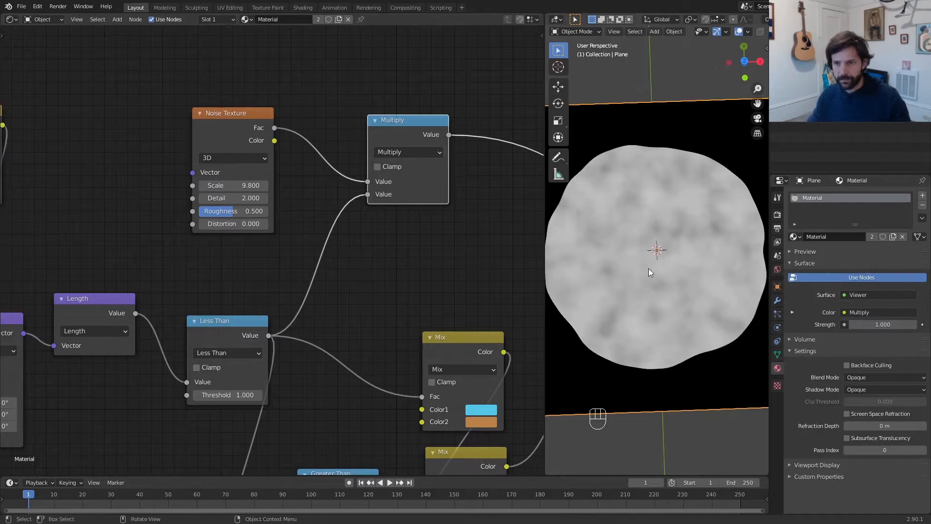
# Move the Multiply node closer to the Noise Texture and insert a ColorRamp on the link from its output
pyautogui.moveTo(481, 182); pyautogui.dragTo(380, 196, button='middle')
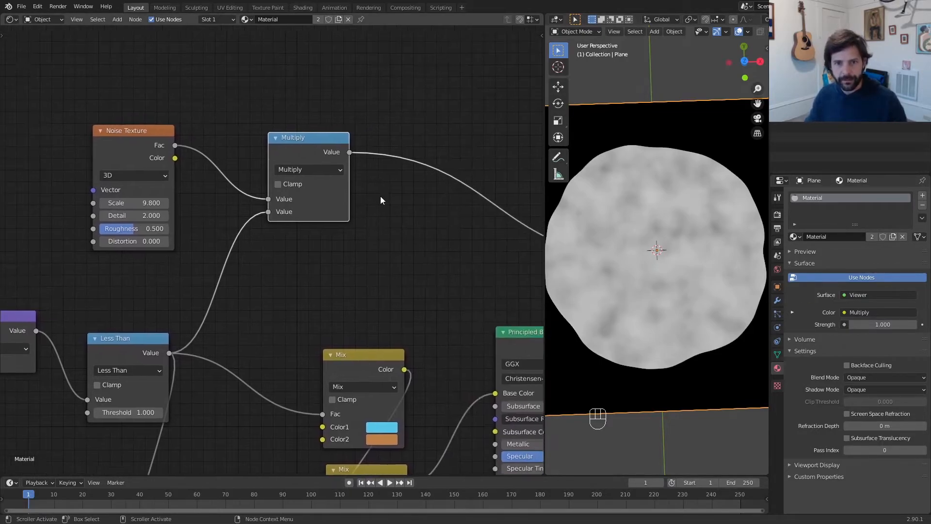
pyautogui.moveTo(321, 147); pyautogui.dragTo(280, 159)
pyautogui.hotkey('shift', 'a')
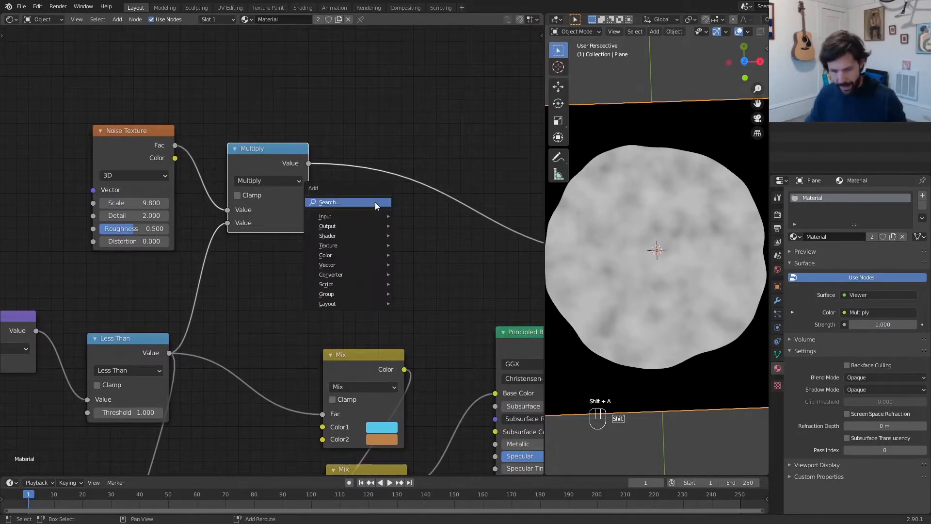
pyautogui.click(376, 204)
pyautogui.write('col')
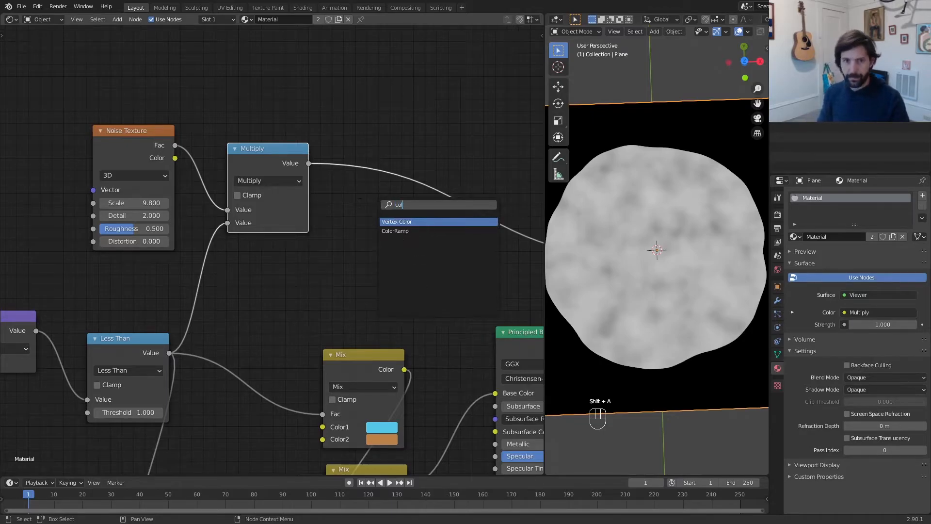
pyautogui.write('r')
pyautogui.press('Return')
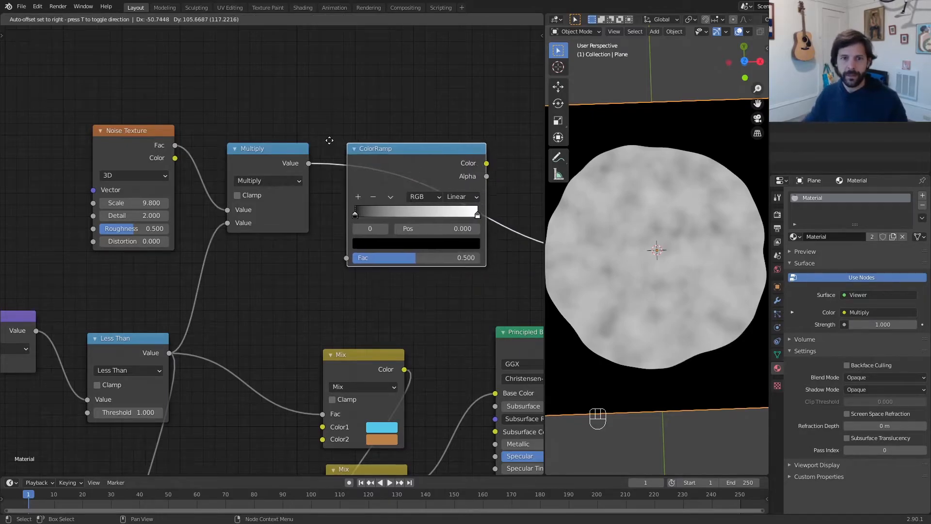
pyautogui.click(352, 151)
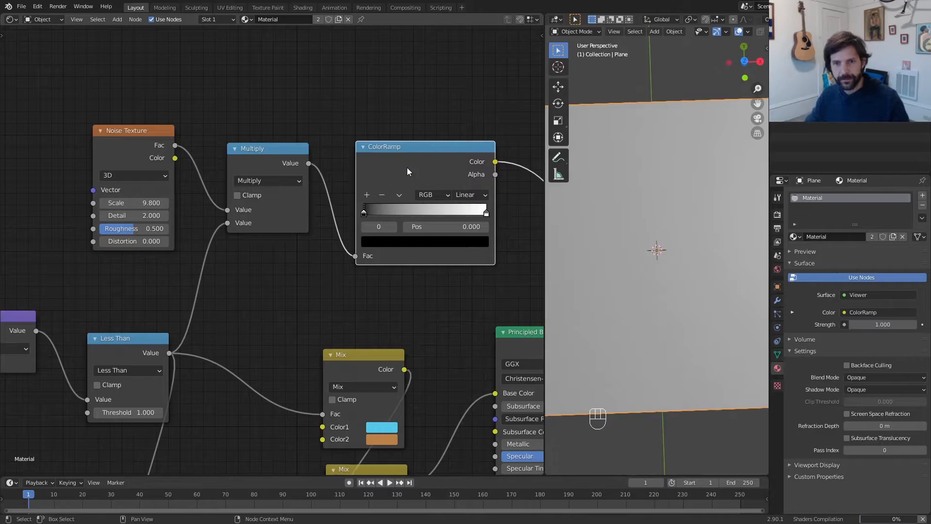
# Try a very dark brown for the new ColorRamp's first stop
pyautogui.moveTo(459, 159); pyautogui.dragTo(356, 138, button='middle')
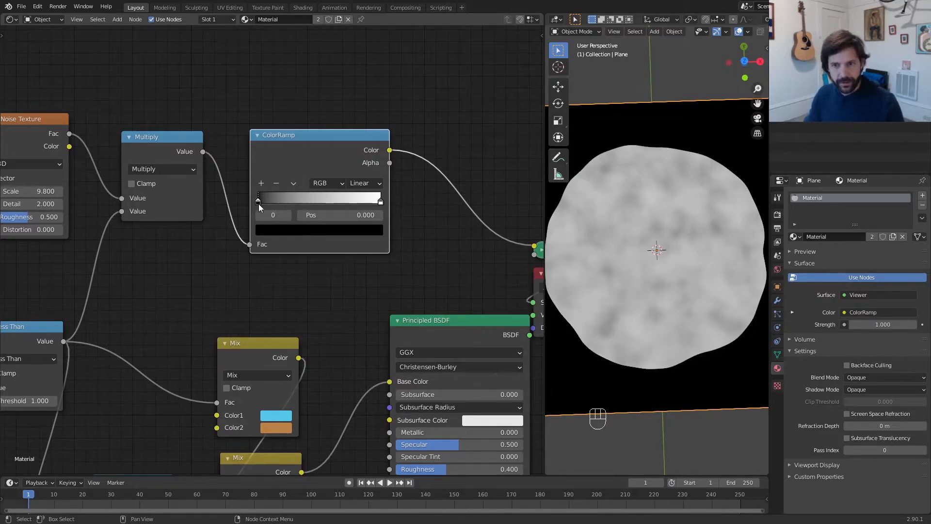
pyautogui.click(279, 232)
pyautogui.moveTo(356, 147); pyautogui.dragTo(356, 141)
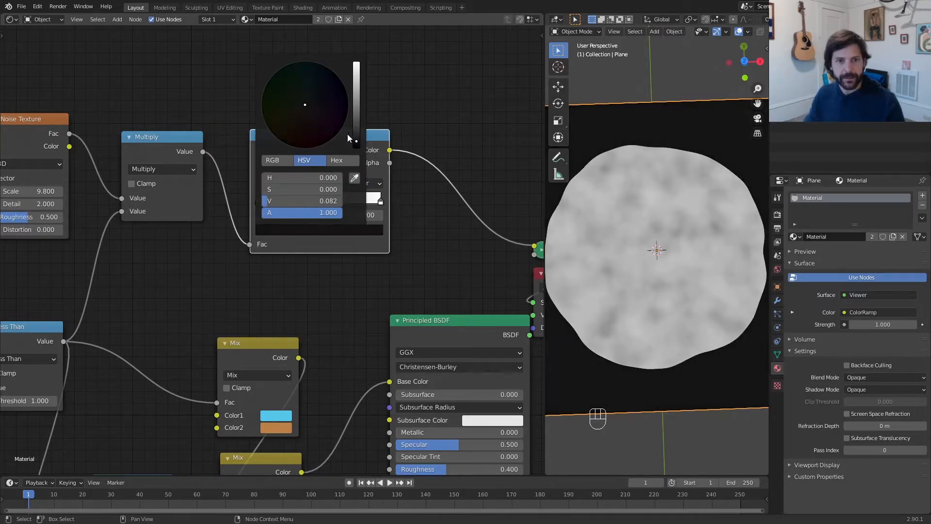
pyautogui.moveTo(302, 107); pyautogui.dragTo(293, 123)
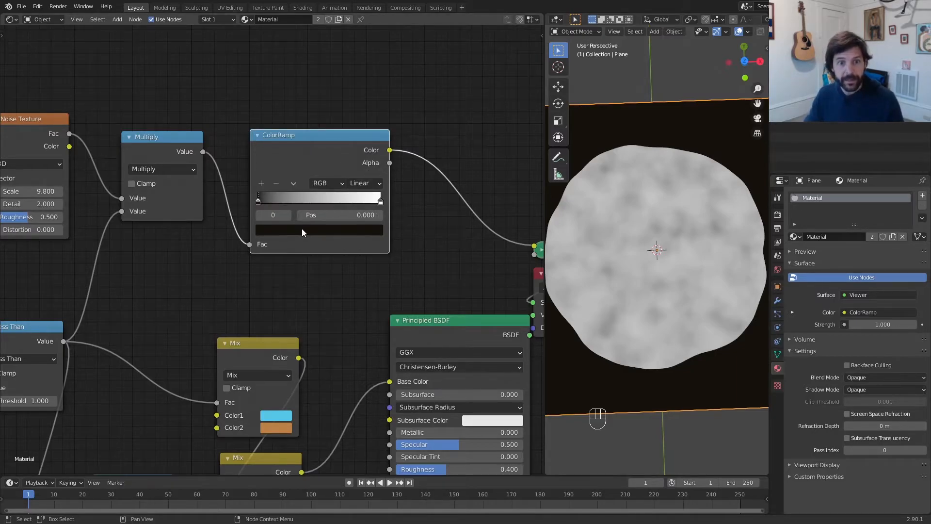
# Set the new ColorRamp's first stop to the hex color BC6D3A
pyautogui.click(302, 231)
pyautogui.click(341, 164)
pyautogui.click(311, 177)
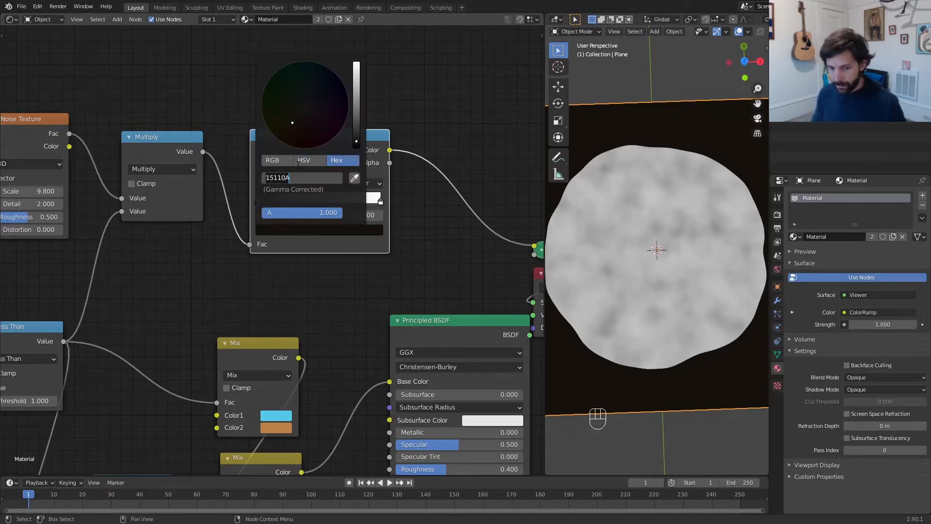
pyautogui.write('bc')
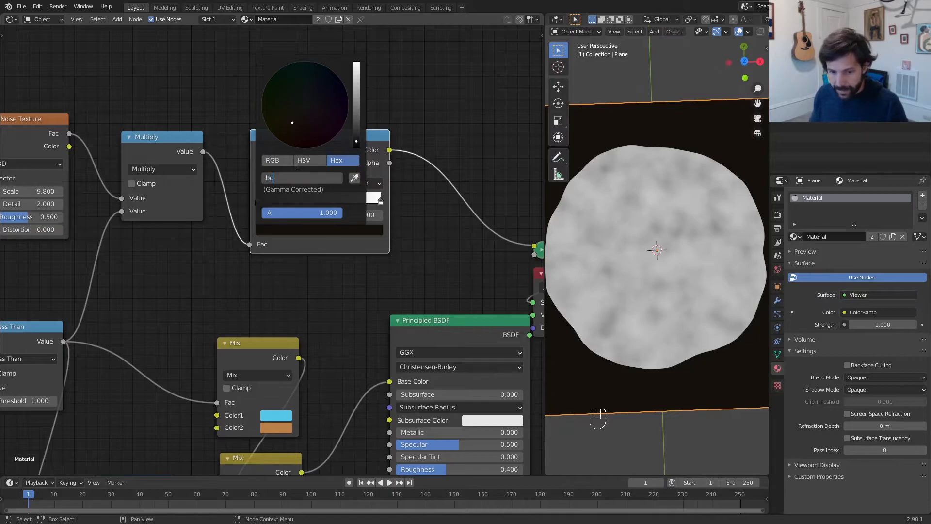
pyautogui.write('6d3a')
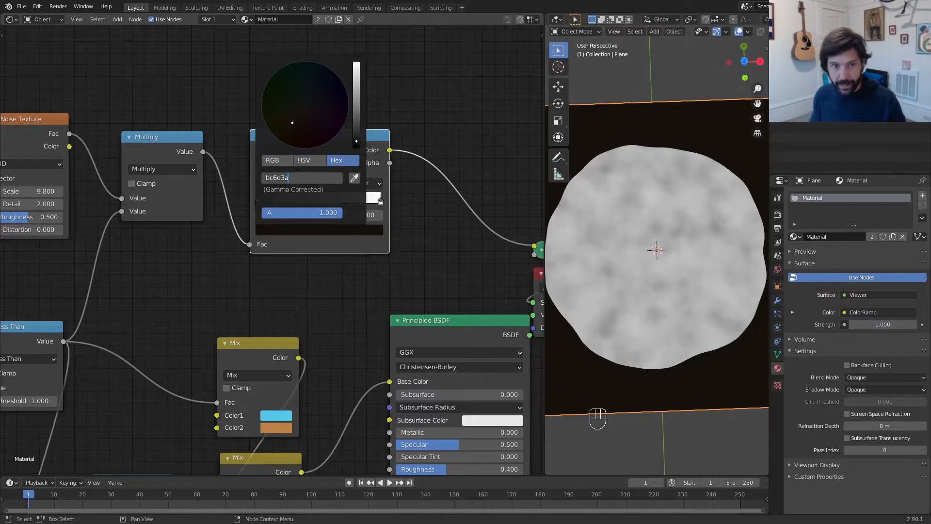
pyautogui.press('Return')
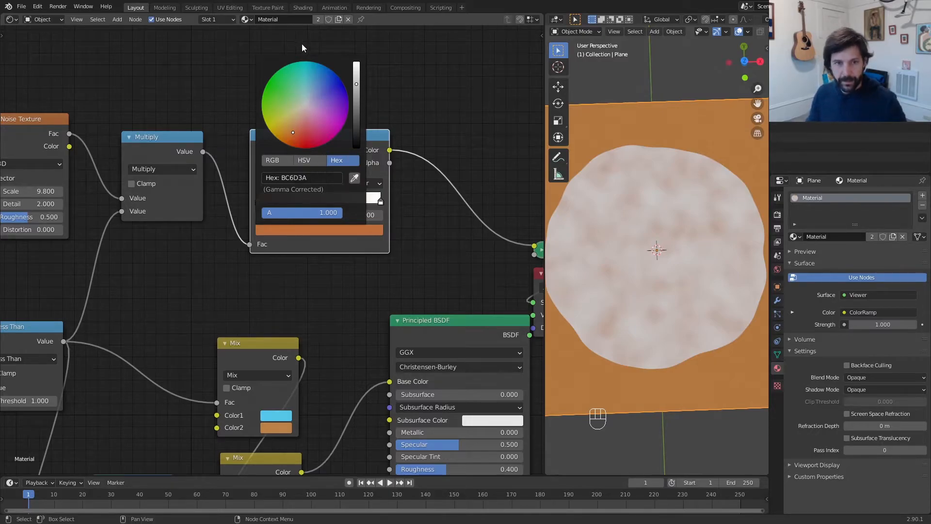
# Set the ColorRamp's stop at position 1.000 to the hex color FFBA66
pyautogui.click(380, 202)
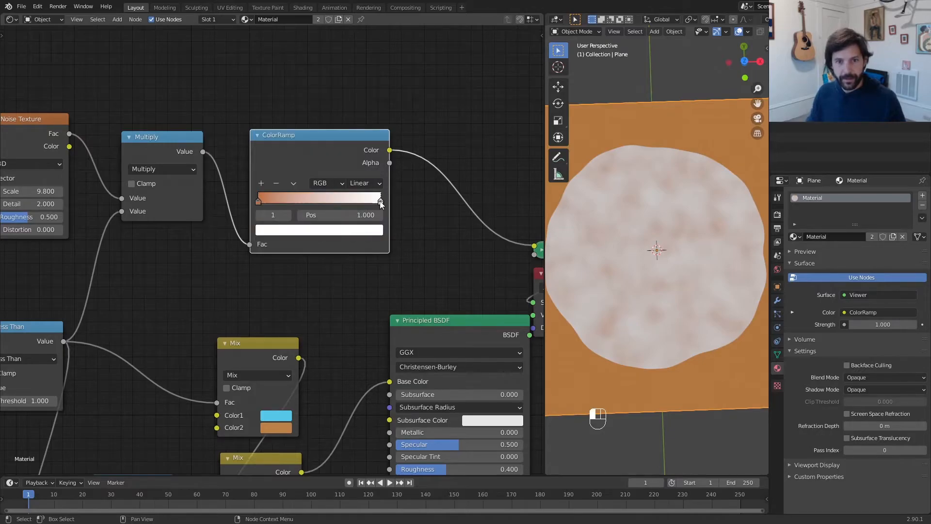
pyautogui.click(370, 229)
pyautogui.click(311, 177)
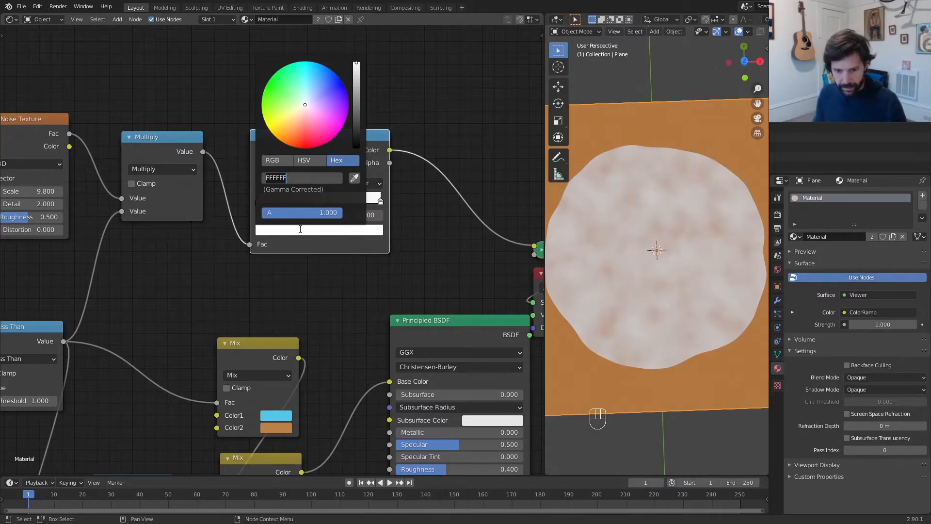
pyautogui.write('ff')
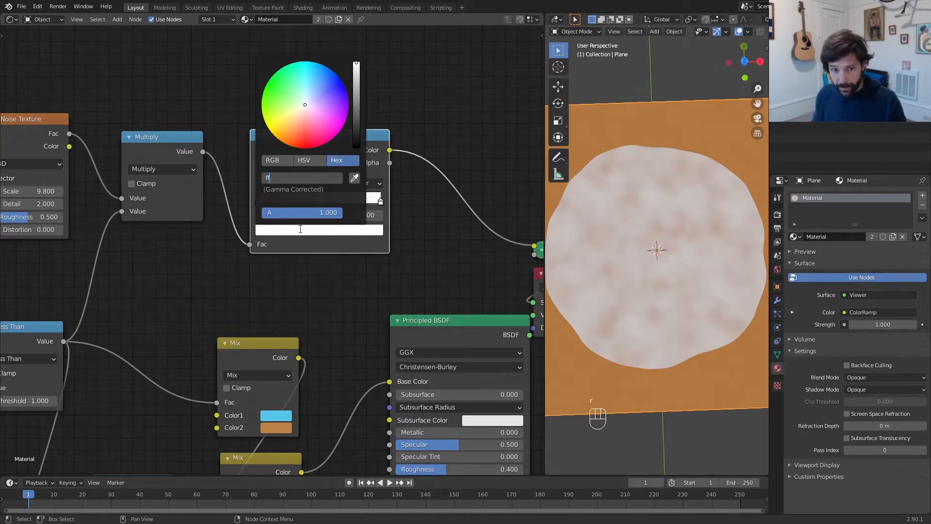
pyautogui.write('ba')
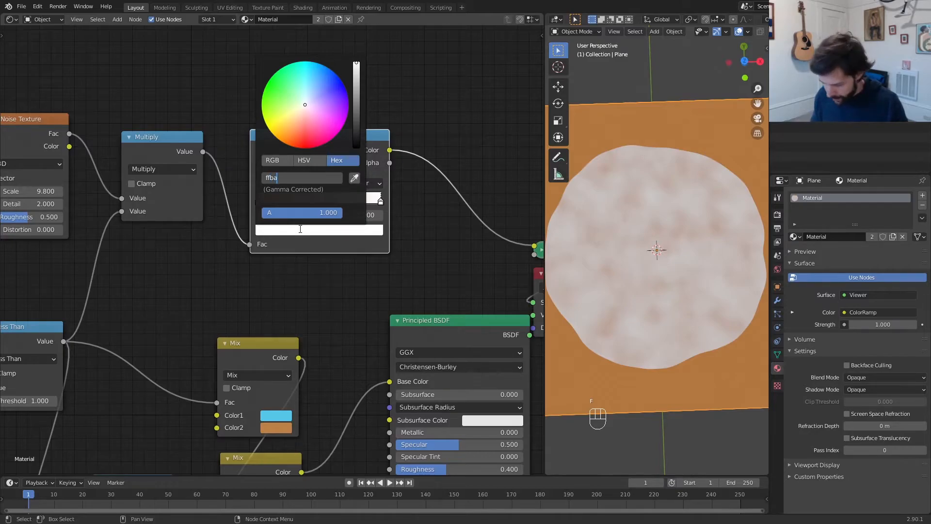
pyautogui.write('66')
pyautogui.press('Return')
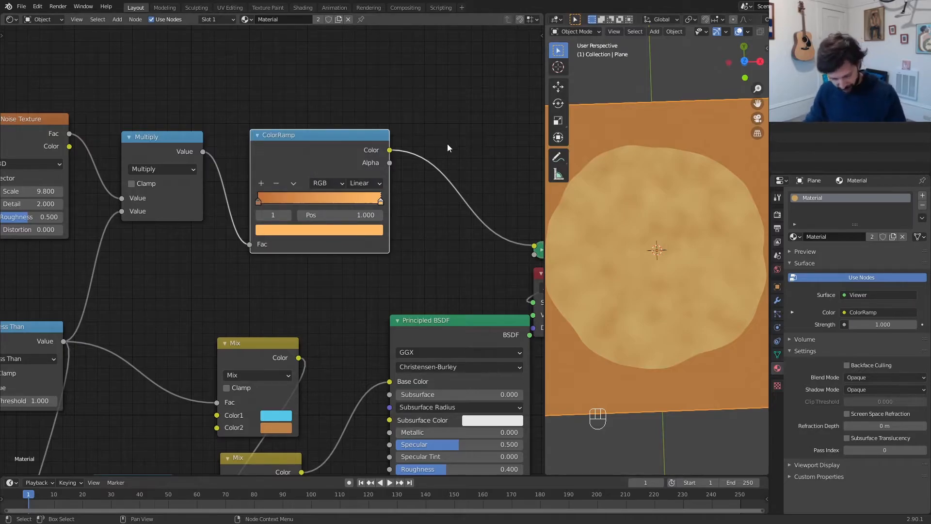
# Save the file and feed the dough ColorRamp's color into Color2 of the upper Mix node
pyautogui.hotkey('ctrl', 's')
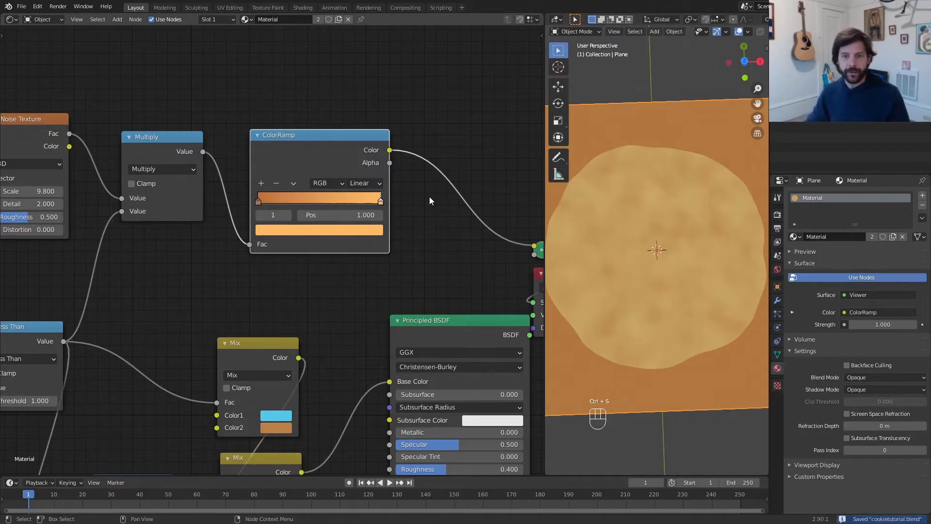
pyautogui.moveTo(261, 213); pyautogui.dragTo(333, 125, button='middle')
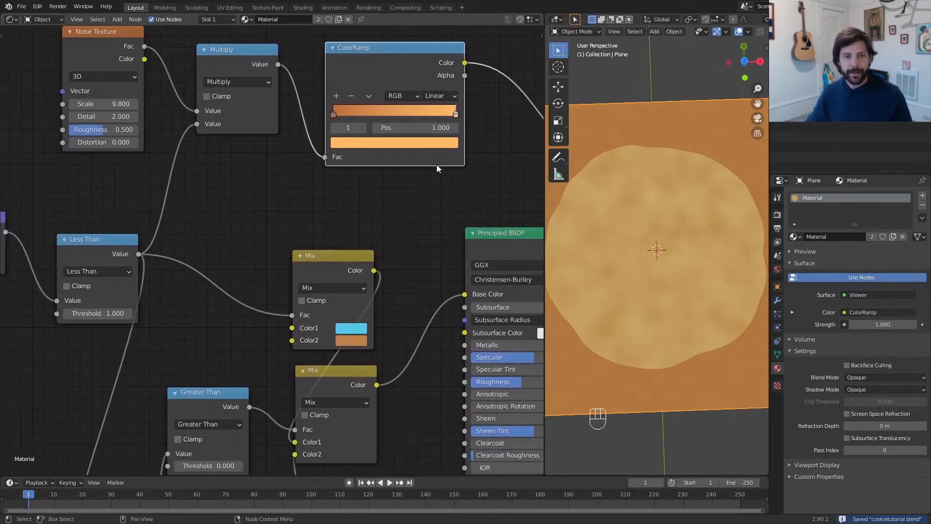
pyautogui.moveTo(336, 260)
pyautogui.mouseDown()
pyautogui.moveTo(319, 243)
pyautogui.moveTo(334, 260)
pyautogui.mouseUp()
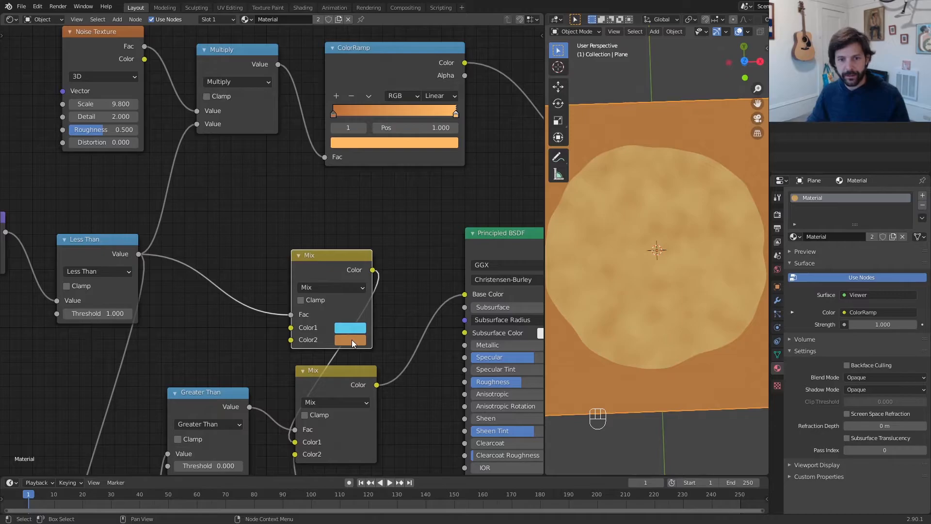
pyautogui.moveTo(465, 63); pyautogui.dragTo(291, 341)
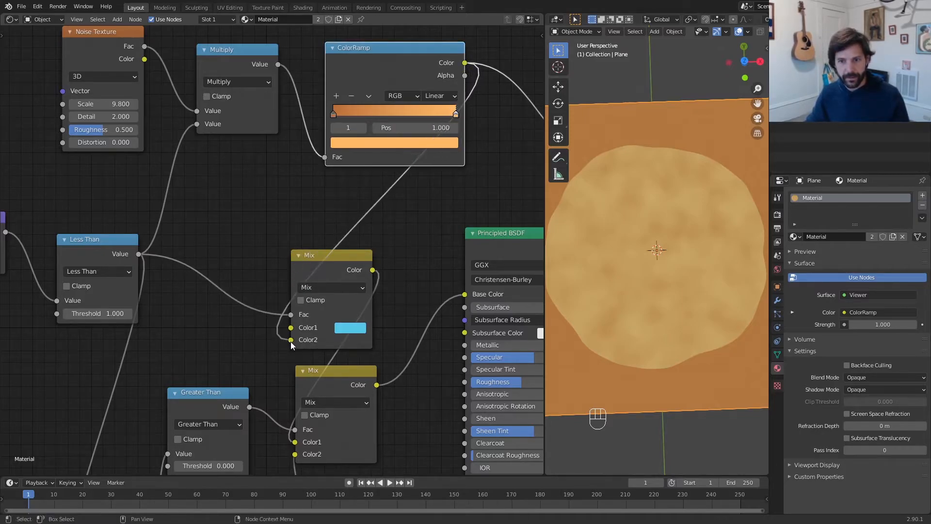
# Preview the outputs of the upper Mix, Less Than and dough ColorRamp nodes to compare the color with the cookie mask
pyautogui.keyDown('ctrl'); pyautogui.keyDown('shift'); pyautogui.click(340, 266); pyautogui.keyUp('shift'); pyautogui.keyUp('ctrl')
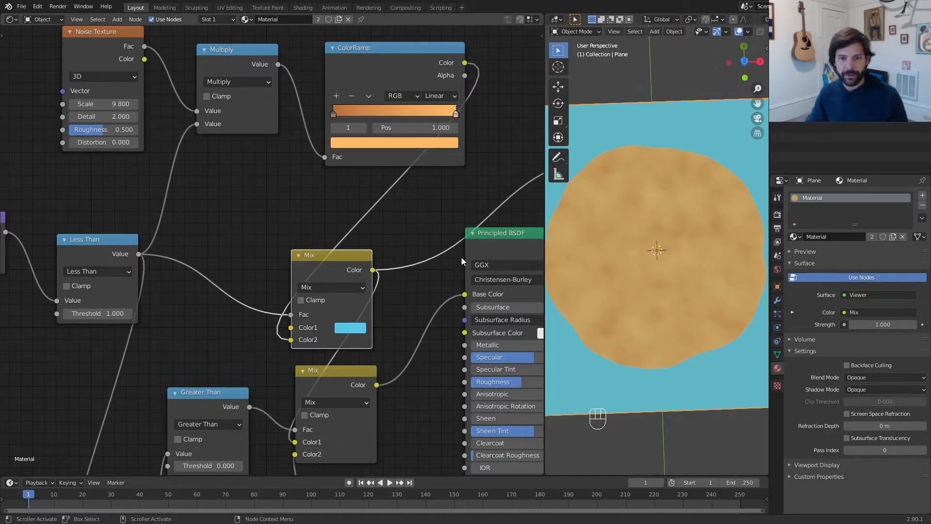
pyautogui.keyDown('ctrl'); pyautogui.keyDown('shift'); pyautogui.click(86, 246); pyautogui.keyUp('shift'); pyautogui.keyUp('ctrl')
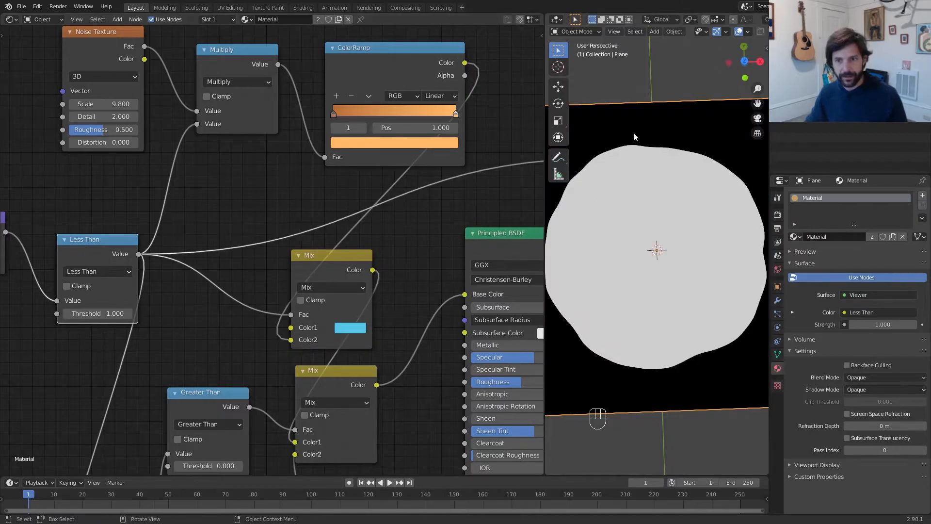
pyautogui.keyDown('ctrl'); pyautogui.keyDown('shift'); pyautogui.click(389, 60); pyautogui.keyUp('shift'); pyautogui.keyUp('ctrl')
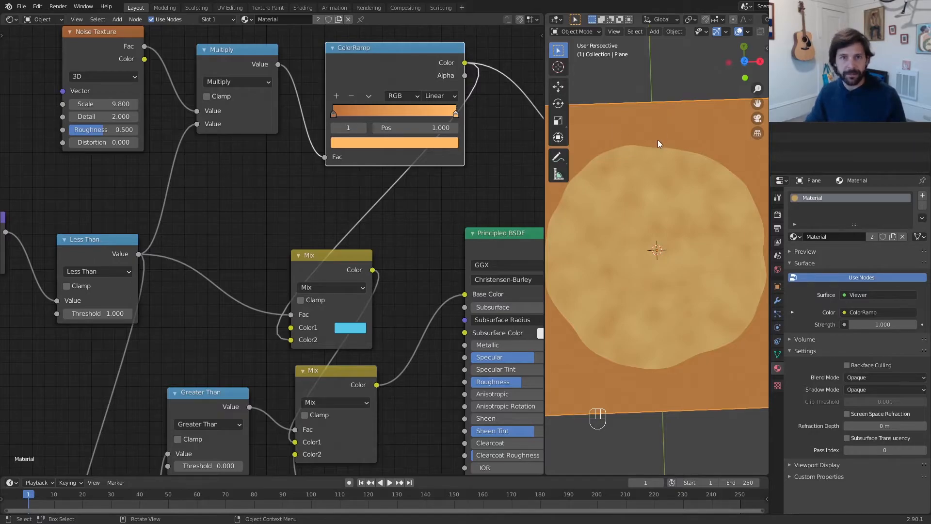
pyautogui.keyDown('ctrl'); pyautogui.keyDown('shift'); pyautogui.click(104, 249); pyautogui.keyUp('shift'); pyautogui.keyUp('ctrl')
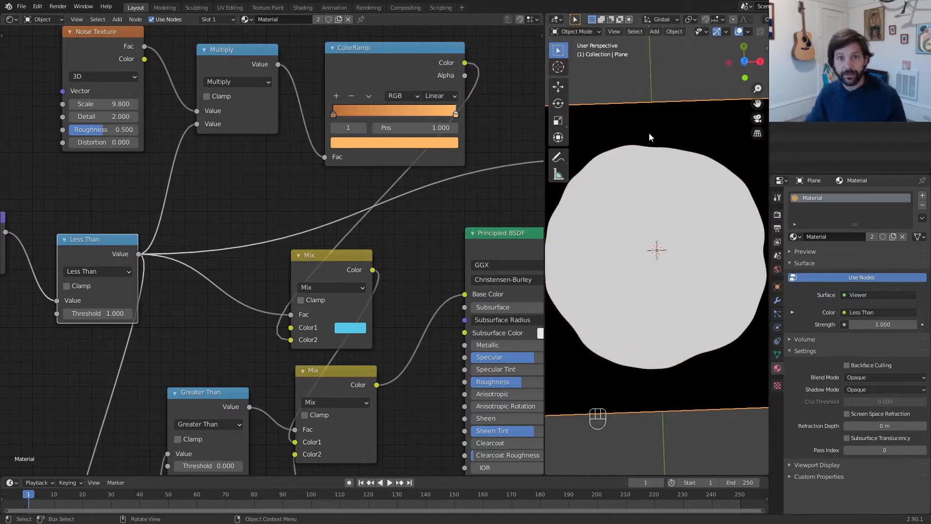
# Preview the full Principled BSDF material and set the dough Noise Texture's scale to 16.400
pyautogui.keyDown('ctrl'); pyautogui.keyDown('shift'); pyautogui.click(487, 251); pyautogui.keyUp('shift'); pyautogui.keyUp('ctrl')
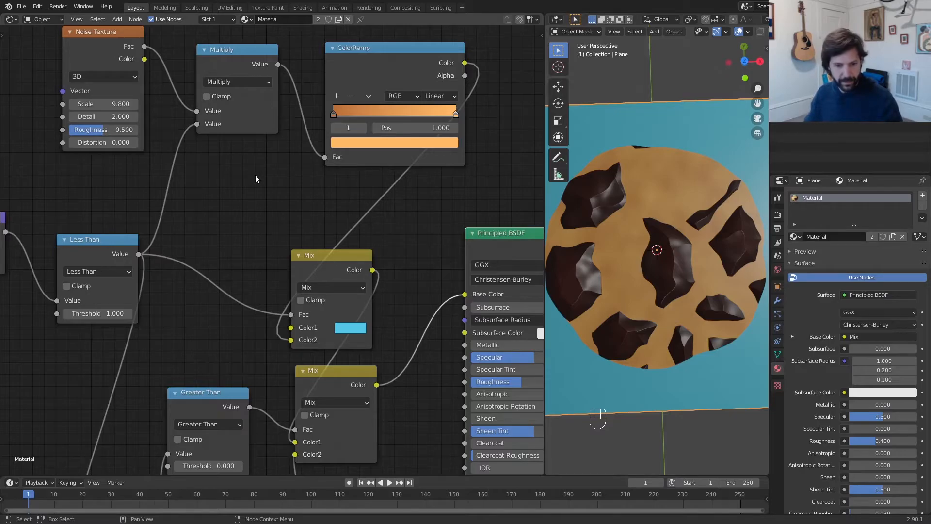
pyautogui.moveTo(101, 104); pyautogui.dragTo(135, 104)
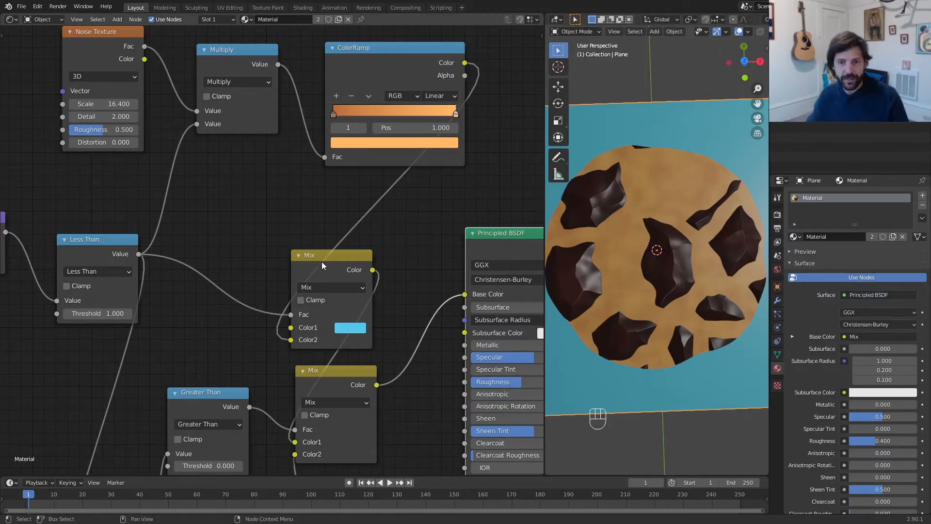
# Move the dough Noise Texture, Multiply and ColorRamp nodes farther above the Mix nodes, and shift Less Than closer to Length
pyautogui.scroll(-2, 321, 261)
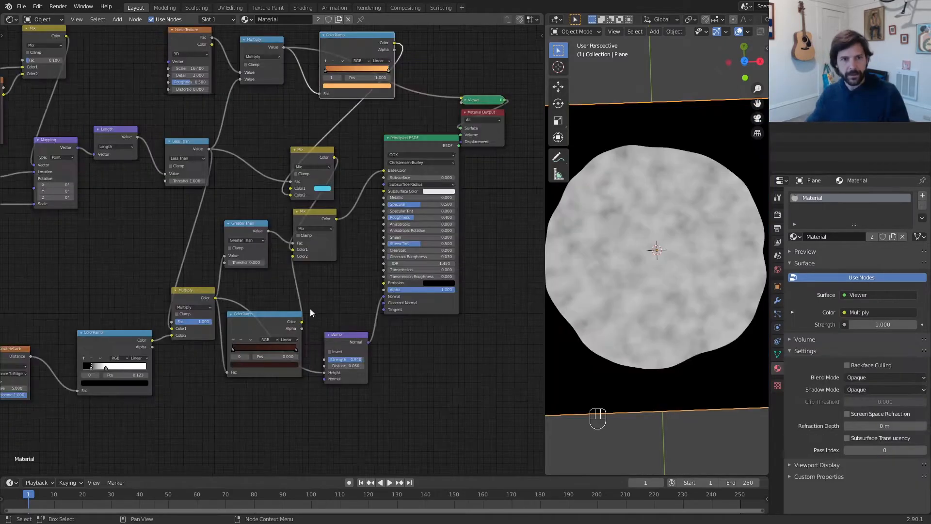
pyautogui.moveTo(310, 308); pyautogui.dragTo(332, 402, button='middle')
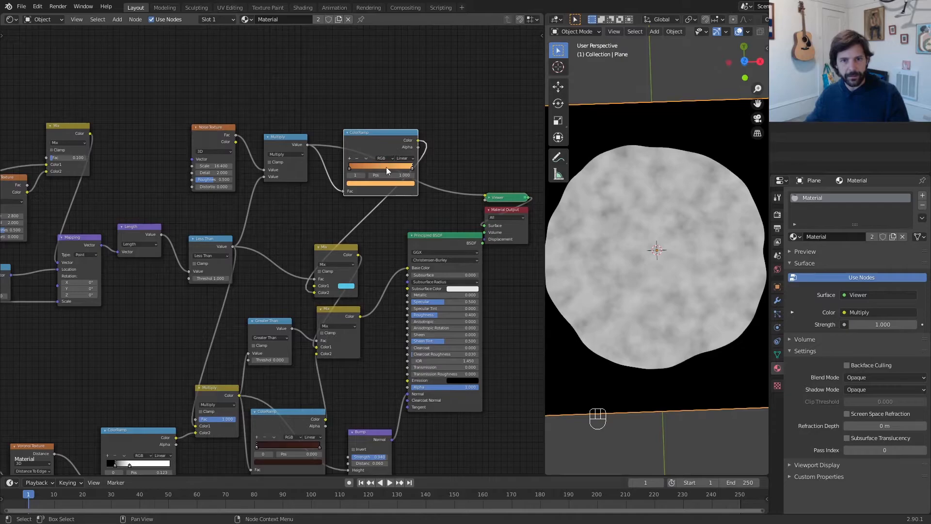
pyautogui.moveTo(417, 208); pyautogui.dragTo(203, 89)
pyautogui.moveTo(366, 136); pyautogui.dragTo(311, 93)
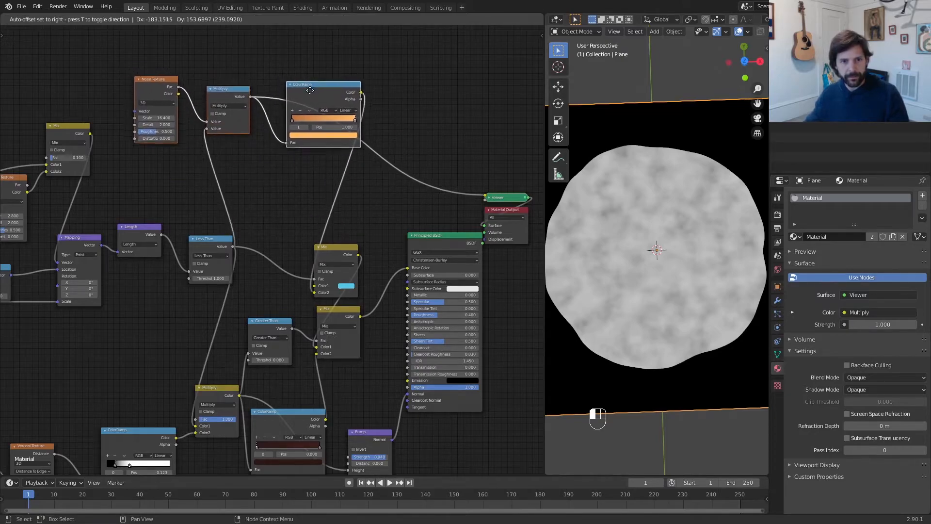
pyautogui.moveTo(204, 248); pyautogui.dragTo(181, 232)
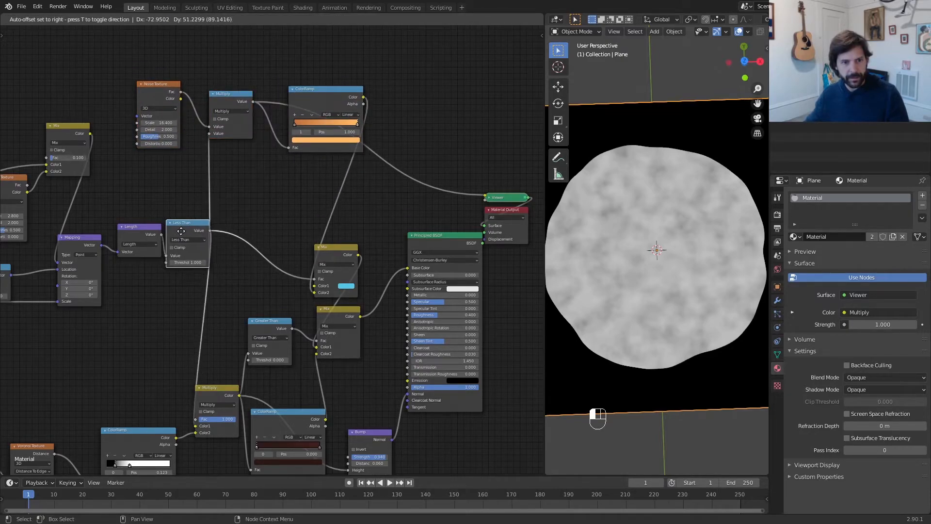
# Move the two stacked Mix nodes closer to the Principled BSDF
pyautogui.moveTo(333, 252)
pyautogui.mouseDown()
pyautogui.moveTo(288, 249)
pyautogui.moveTo(338, 260)
pyautogui.mouseUp()
pyautogui.moveTo(362, 368); pyautogui.dragTo(363, 228)
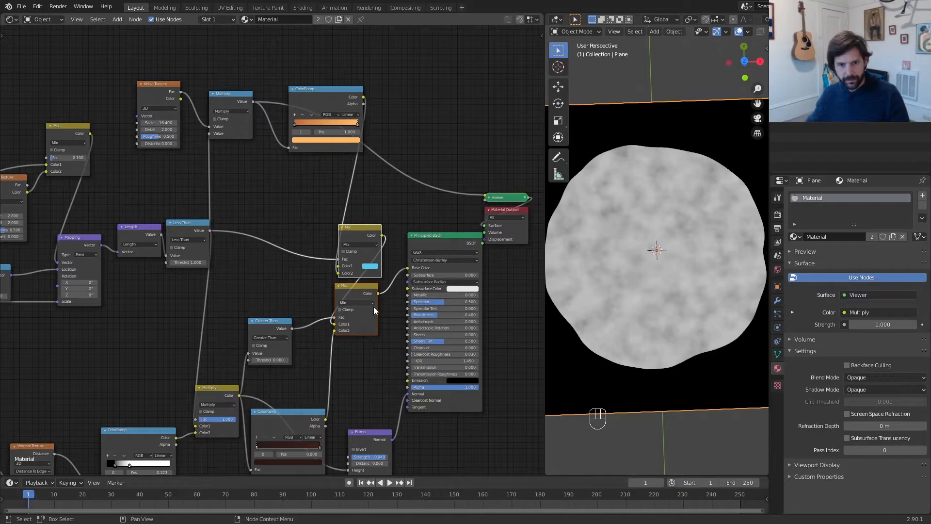
pyautogui.moveTo(356, 296); pyautogui.dragTo(368, 282)
# Preview the Greater Than node's chunk mask and stack the Less Than node directly above Greater Than
pyautogui.moveTo(247, 359); pyautogui.dragTo(281, 268, button='middle')
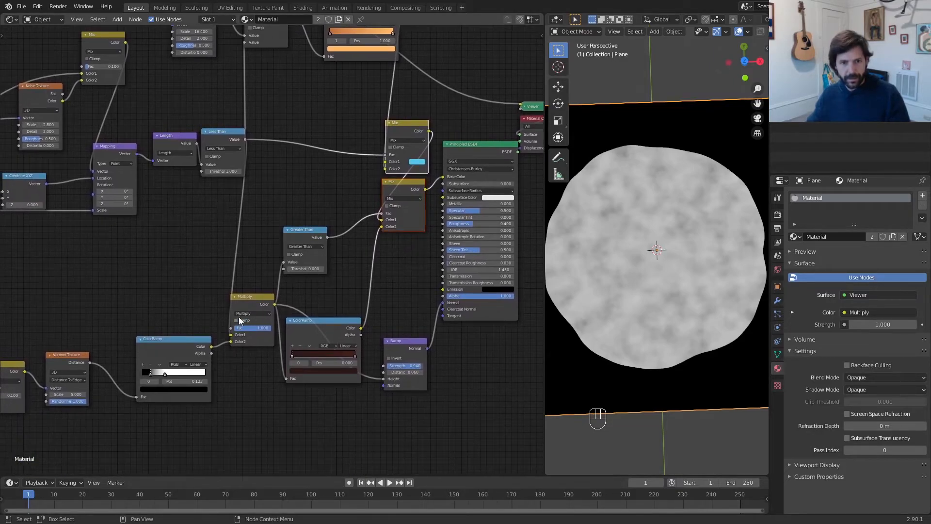
pyautogui.keyDown('ctrl'); pyautogui.keyDown('shift'); pyautogui.click(302, 236); pyautogui.keyUp('shift'); pyautogui.keyUp('ctrl')
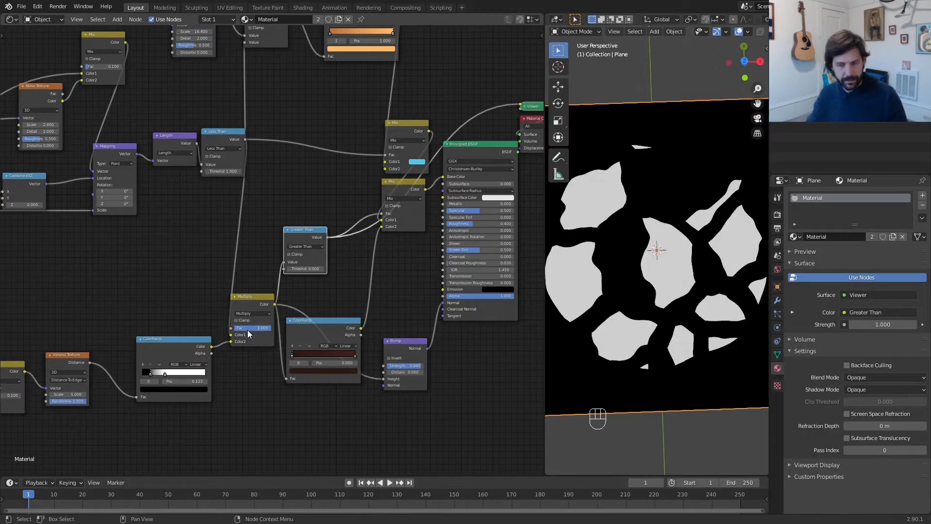
pyautogui.moveTo(298, 229); pyautogui.dragTo(272, 225)
pyautogui.moveTo(226, 148); pyautogui.dragTo(277, 182)
# Preview the chocolate Multiply node, move it up beneath Greater Than, and place the dark brown ColorRamp lower down
pyautogui.moveTo(265, 335); pyautogui.dragTo(271, 274, button='middle')
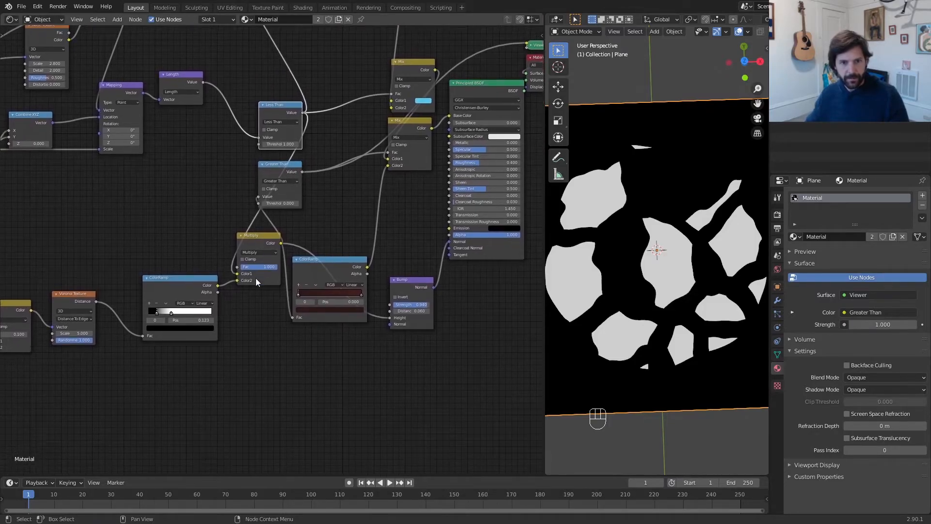
pyautogui.moveTo(277, 307); pyautogui.dragTo(251, 269, button='middle')
pyautogui.scroll(2, 197, 194)
pyautogui.keyDown('ctrl'); pyautogui.keyDown('shift'); pyautogui.click(216, 170); pyautogui.keyUp('shift'); pyautogui.keyUp('ctrl')
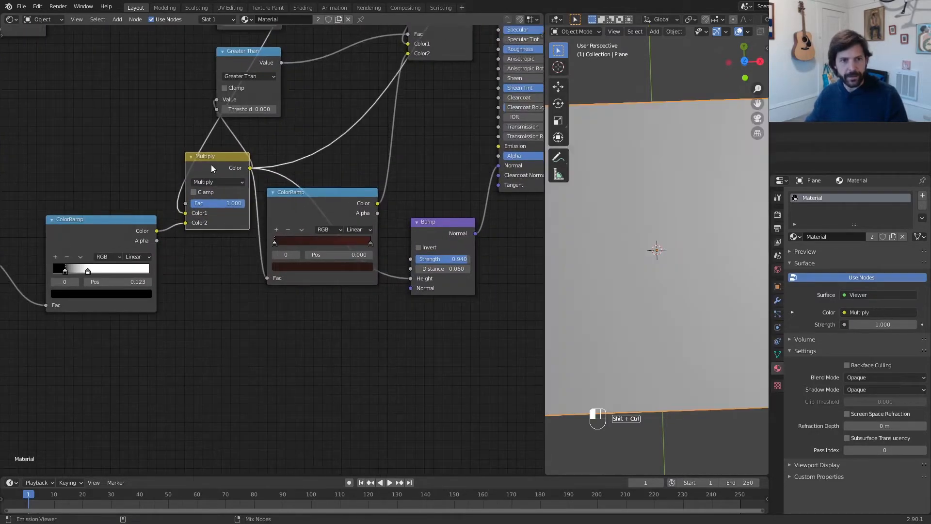
pyautogui.moveTo(228, 166); pyautogui.dragTo(224, 140)
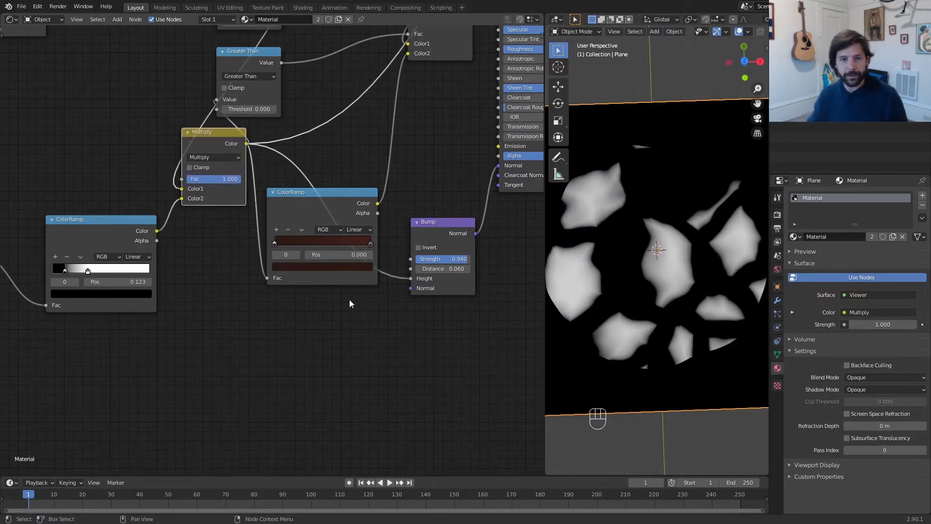
pyautogui.moveTo(327, 210); pyautogui.dragTo(319, 317)
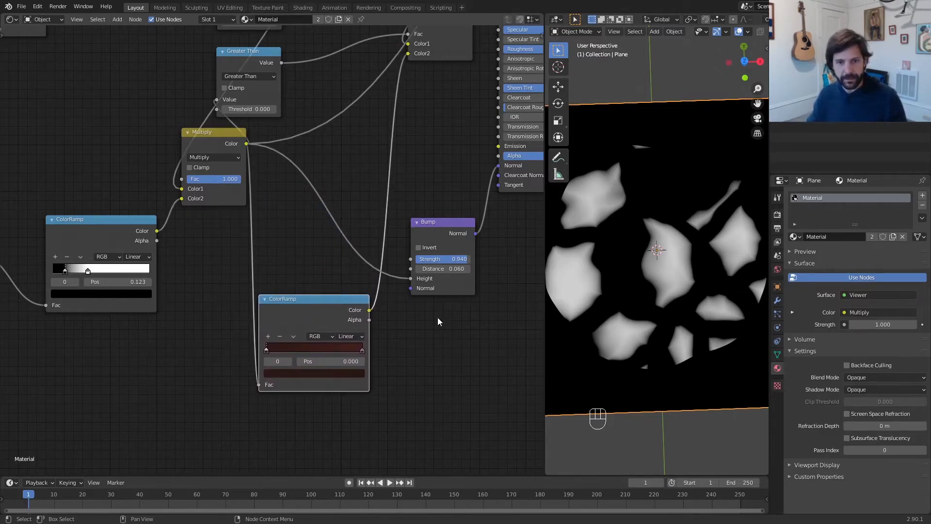
# Shift the Bump node away from the dark brown ColorRamp, toward the Principled BSDF
pyautogui.scroll(2, 457, 305)
pyautogui.moveTo(447, 305); pyautogui.dragTo(365, 305, button='middle')
pyautogui.moveTo(398, 227); pyautogui.dragTo(417, 226)
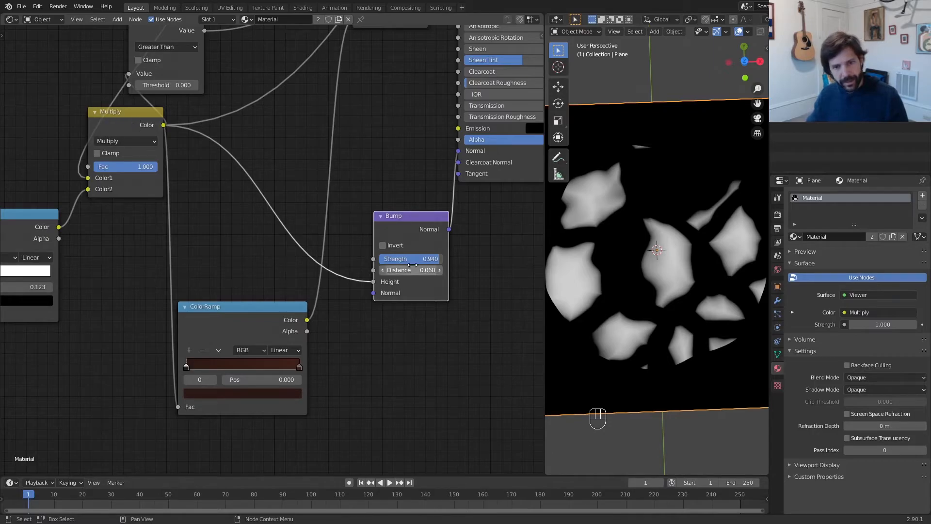
# Preview the masked noise from the Multiply node feeding the dough ColorRamp
pyautogui.scroll(-4, 323, 173)
pyautogui.moveTo(330, 167); pyautogui.dragTo(285, 357, button='middle')
pyautogui.scroll(-1, 283, 353)
pyautogui.scroll(-3, 283, 357)
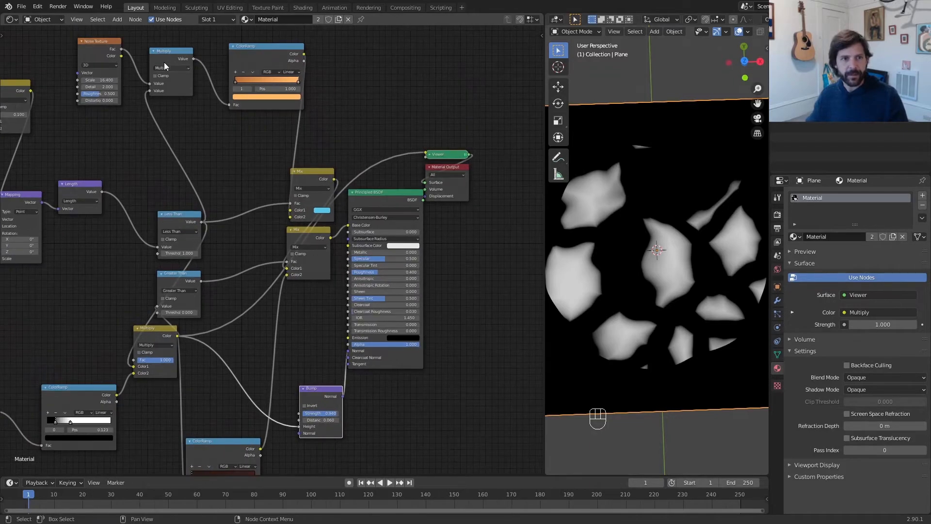
pyautogui.keyDown('ctrl'); pyautogui.keyDown('shift'); pyautogui.click(167, 57); pyautogui.keyUp('shift'); pyautogui.keyUp('ctrl')
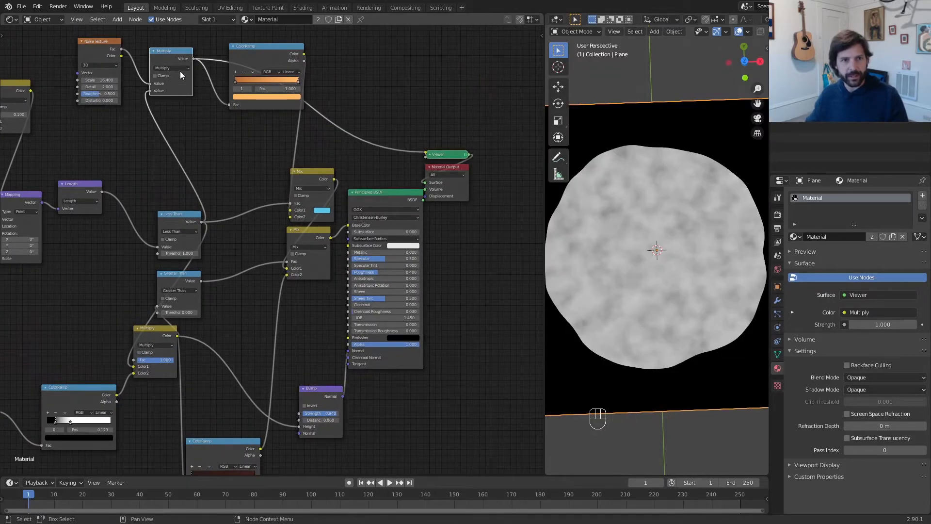
# Duplicate the chocolate Multiply node onto the link into the Bump height and set the copy's blending mode to Add
pyautogui.click(148, 334)
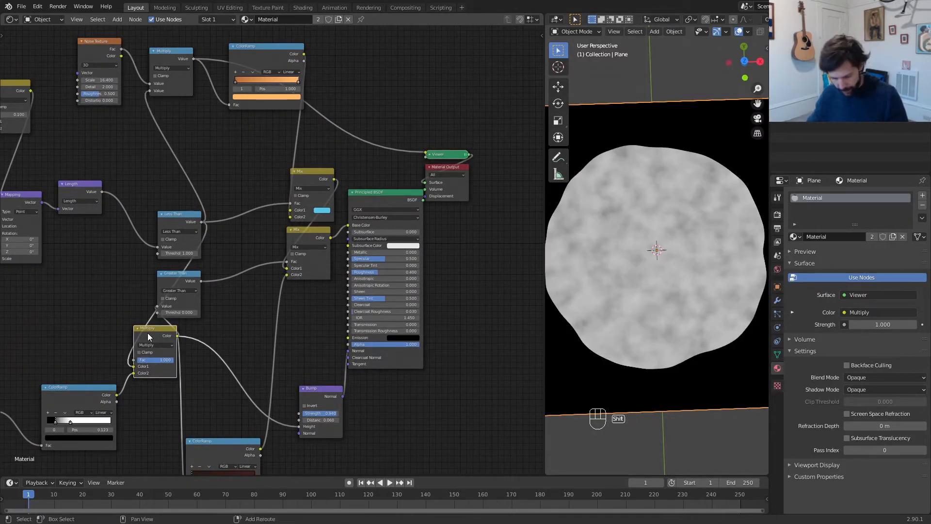
pyautogui.hotkey('shift', 'd')
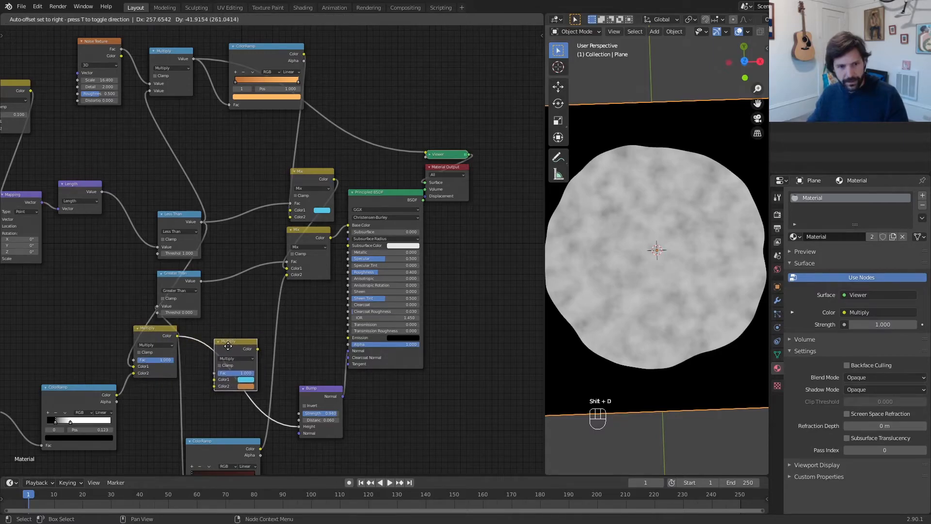
pyautogui.click(228, 346)
pyautogui.scroll(8, 236, 362)
pyautogui.moveTo(227, 363); pyautogui.dragTo(263, 145, button='middle')
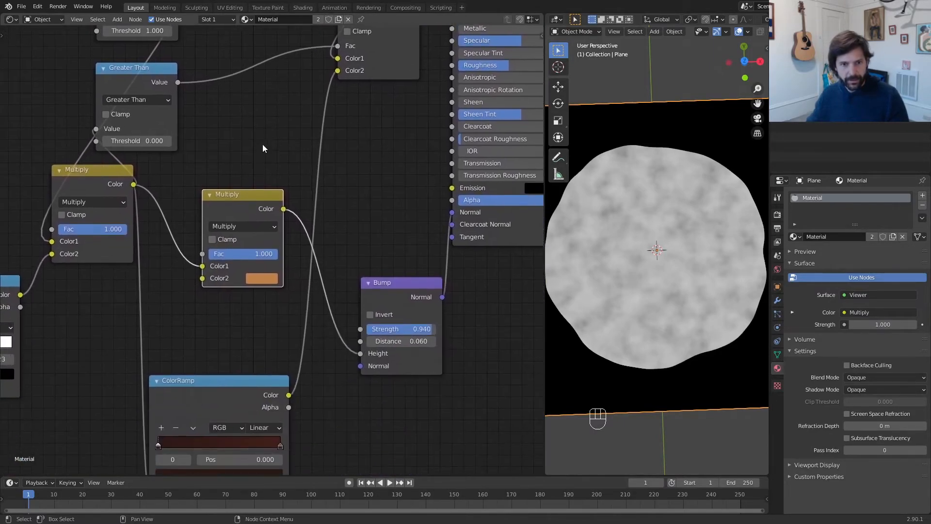
pyautogui.click(249, 226)
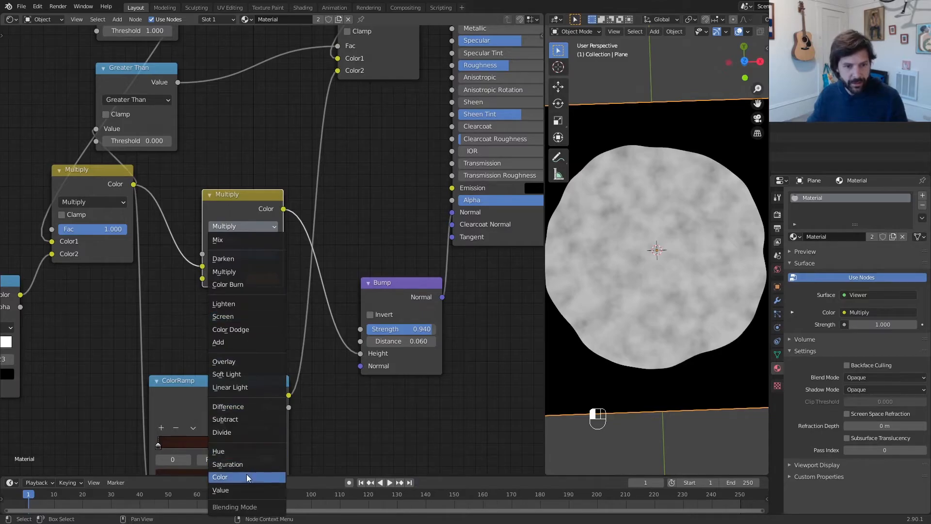
pyautogui.click(233, 344)
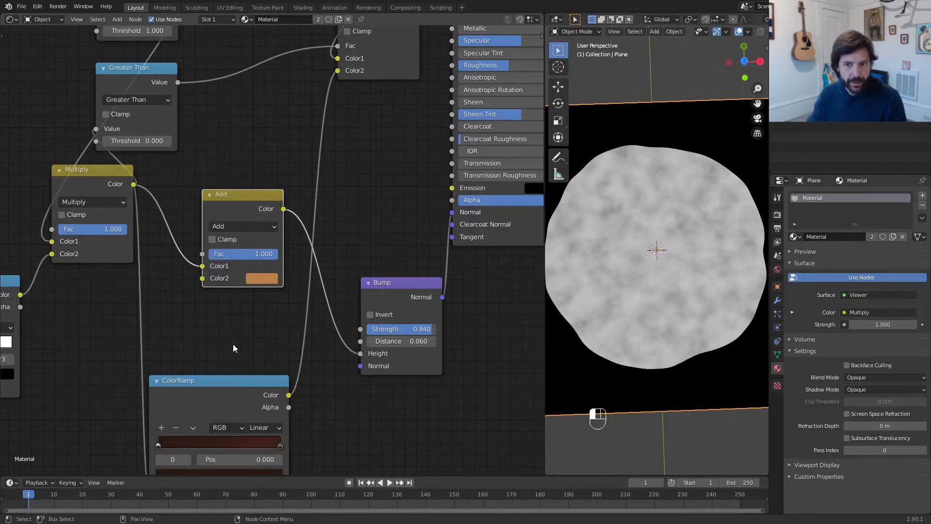
# Connect the dough noise's Multiply value to Color2 of the Add node
pyautogui.moveTo(253, 247); pyautogui.dragTo(319, 260, button='middle')
pyautogui.scroll(-6, 316, 255)
pyautogui.moveTo(291, 201); pyautogui.dragTo(311, 306, button='middle')
pyautogui.scroll(2, 291, 269)
pyautogui.moveTo(283, 243); pyautogui.dragTo(279, 321, button='middle')
pyautogui.moveTo(307, 145); pyautogui.dragTo(313, 125, button='middle')
pyautogui.moveTo(257, 29); pyautogui.dragTo(290, 474)
# Preview the Add node's combined height map of dough noise and chocolate chunks
pyautogui.scroll(2, 319, 399)
pyautogui.moveTo(320, 369); pyautogui.dragTo(316, 191, button='middle')
pyautogui.keyDown('ctrl'); pyautogui.keyDown('shift'); pyautogui.click(312, 276); pyautogui.keyUp('shift'); pyautogui.keyUp('ctrl')
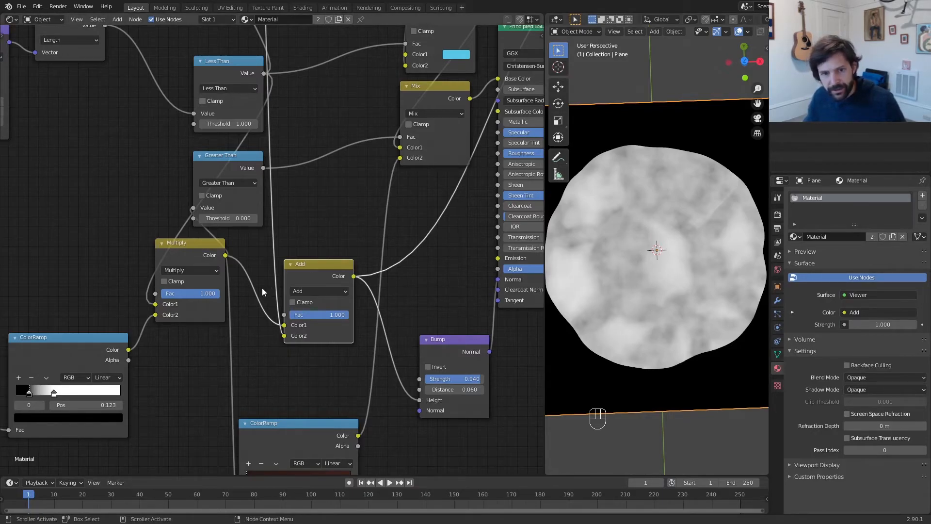
pyautogui.moveTo(445, 265); pyautogui.dragTo(386, 234, button='middle')
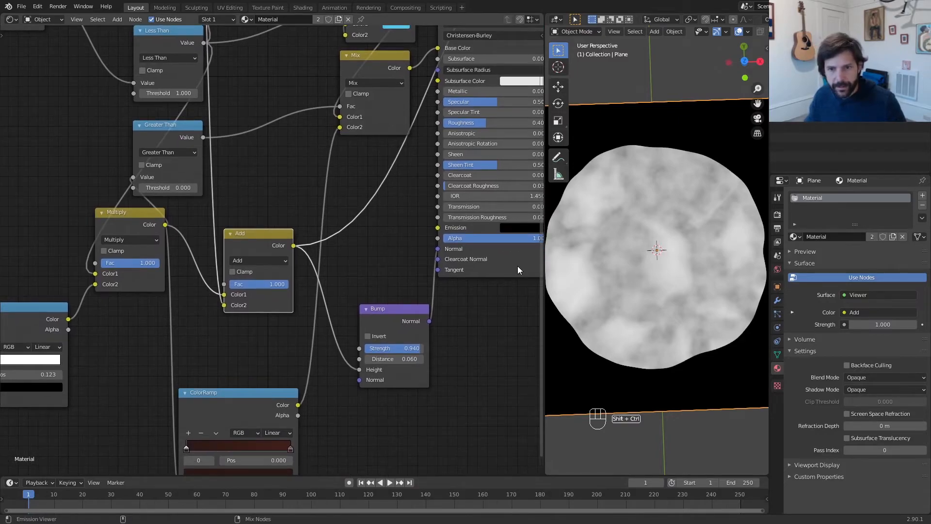
# Output the Principled BSDF to view the bumpy cookie and save the file
pyautogui.keyDown('ctrl'); pyautogui.keyDown('shift'); pyautogui.click(517, 266); pyautogui.keyUp('shift'); pyautogui.keyUp('ctrl')
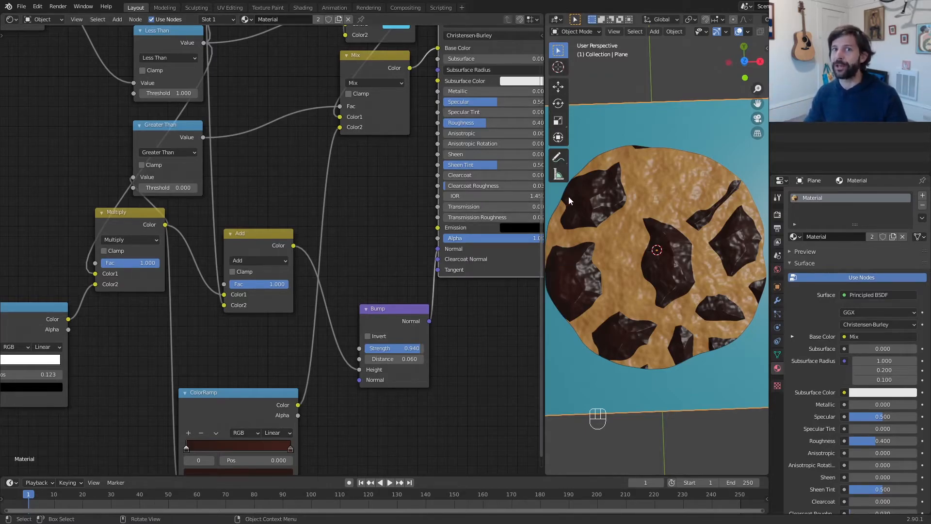
pyautogui.hotkey('ctrl', 's')
pyautogui.moveTo(632, 257); pyautogui.dragTo(628, 250, button='middle')
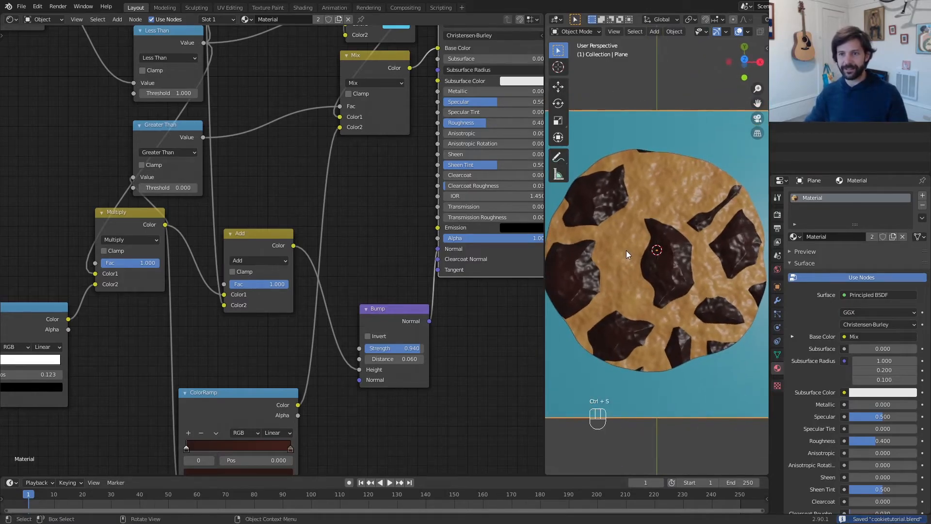
# Set the dough Noise Texture's scale to 9.700
pyautogui.scroll(-4, 221, 159)
pyautogui.moveTo(232, 140); pyautogui.dragTo(311, 269, button='middle')
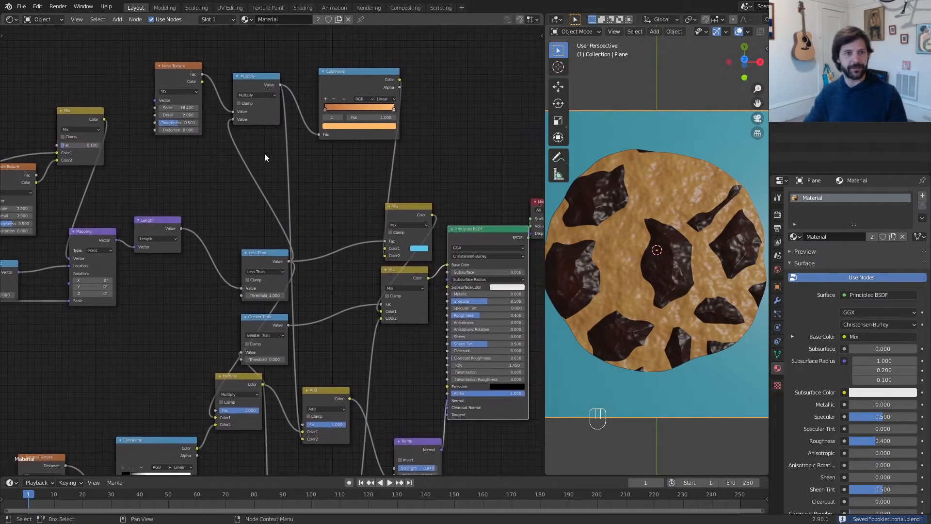
pyautogui.scroll(3, 208, 160)
pyautogui.moveTo(208, 160); pyautogui.dragTo(318, 291, button='middle')
pyautogui.scroll(1, 323, 270)
pyautogui.scroll(1, 323, 270)
pyautogui.moveTo(312, 257); pyautogui.dragTo(339, 287, button='middle')
pyautogui.moveTo(257, 151); pyautogui.dragTo(195, 150)
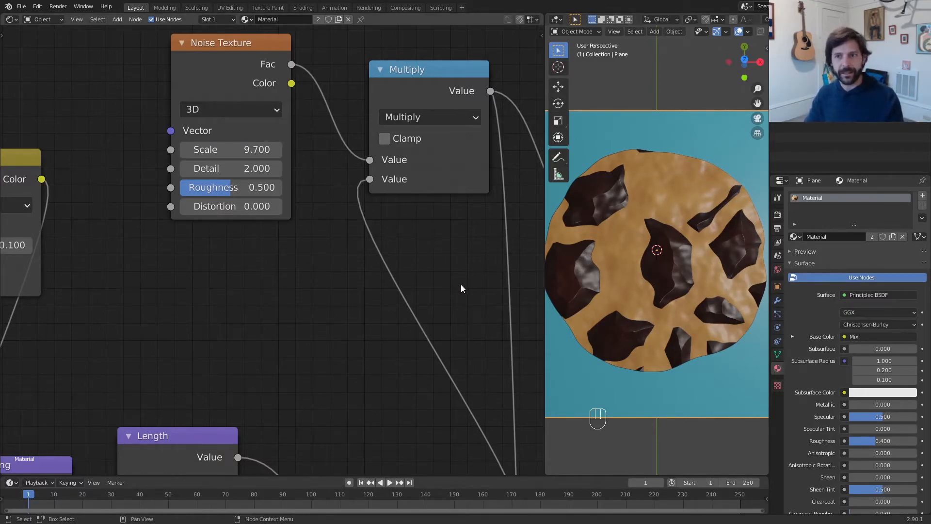
# Try different roughness values on the Principled BSDF, first 0.691 and then 0.555
pyautogui.moveTo(420, 263); pyautogui.dragTo(25, 100, button='middle')
pyautogui.moveTo(275, 223); pyautogui.dragTo(177, 60, button='middle')
pyautogui.moveTo(439, 322); pyautogui.dragTo(469, 321)
pyautogui.moveTo(469, 317)
pyautogui.mouseDown()
pyautogui.moveTo(507, 318)
pyautogui.moveTo(493, 318)
pyautogui.mouseUp()
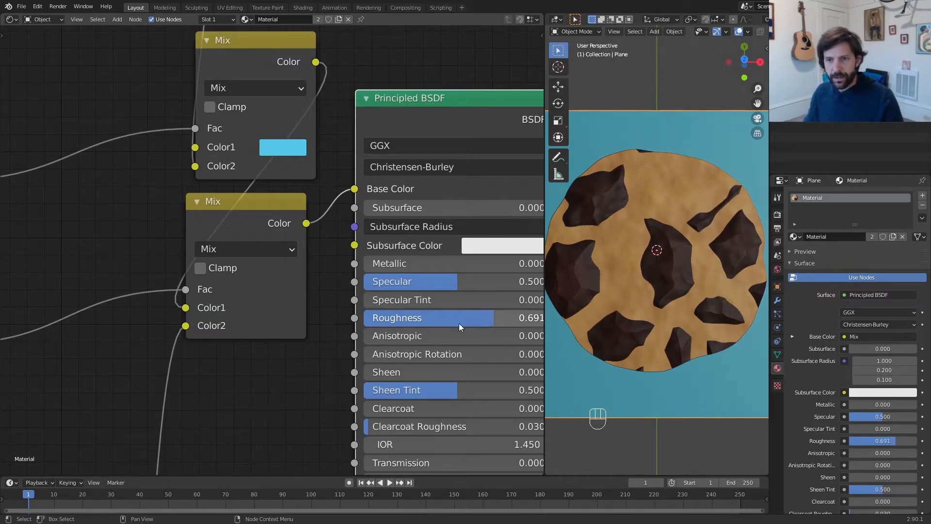
pyautogui.scroll(-4, 398, 330)
pyautogui.scroll(2, 392, 334)
pyautogui.moveTo(385, 338); pyautogui.dragTo(432, 174, button='middle')
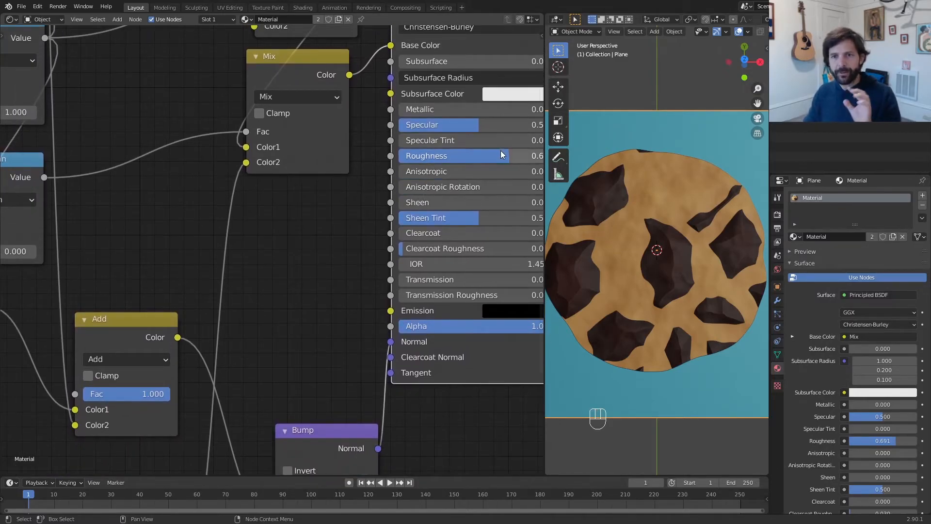
pyautogui.moveTo(466, 156)
pyautogui.mouseDown()
pyautogui.moveTo(354, 156)
pyautogui.moveTo(544, 156)
pyautogui.moveTo(472, 164)
pyautogui.mouseUp()
# Preview the chocolate chunk mask produced by the Greater Than node
pyautogui.moveTo(296, 236); pyautogui.dragTo(379, 182, button='middle')
pyautogui.scroll(-2, 380, 182)
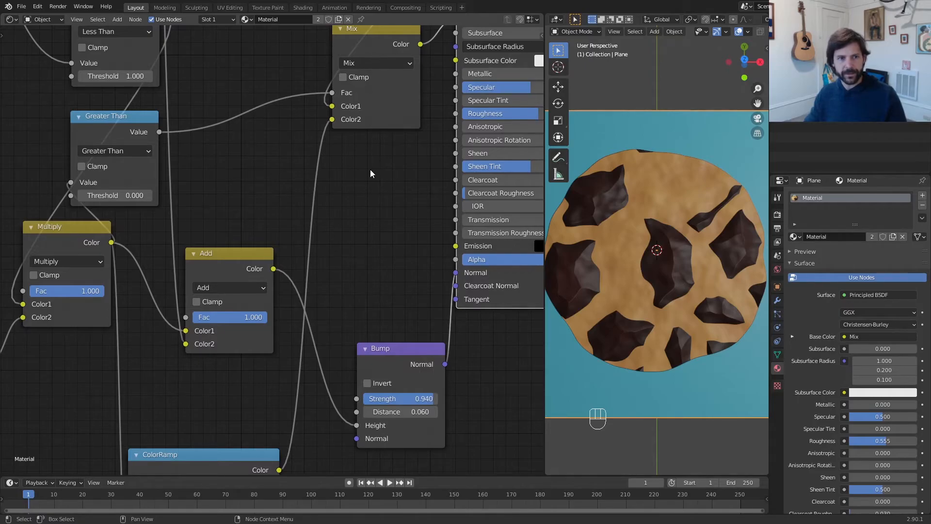
pyautogui.moveTo(370, 169); pyautogui.dragTo(396, 165, button='middle')
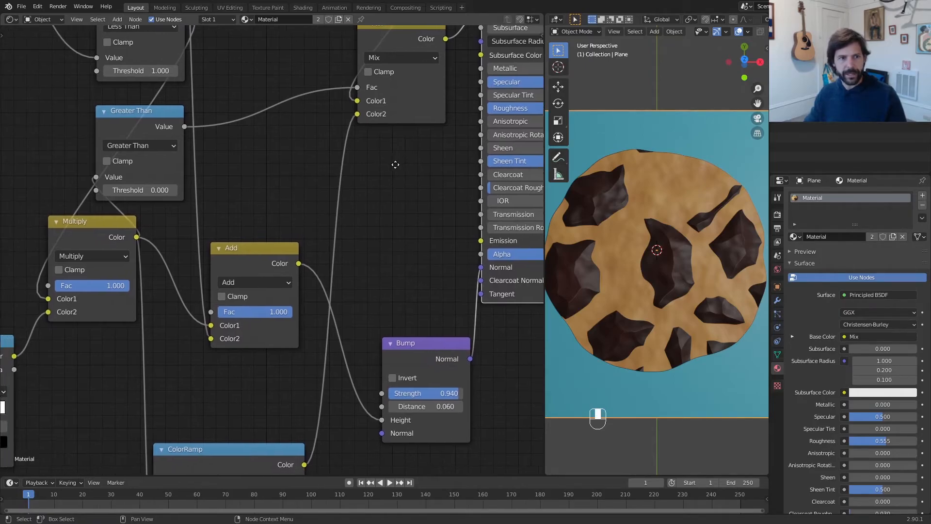
pyautogui.keyDown('ctrl'); pyautogui.keyDown('shift'); pyautogui.click(140, 125); pyautogui.keyUp('shift'); pyautogui.keyUp('ctrl')
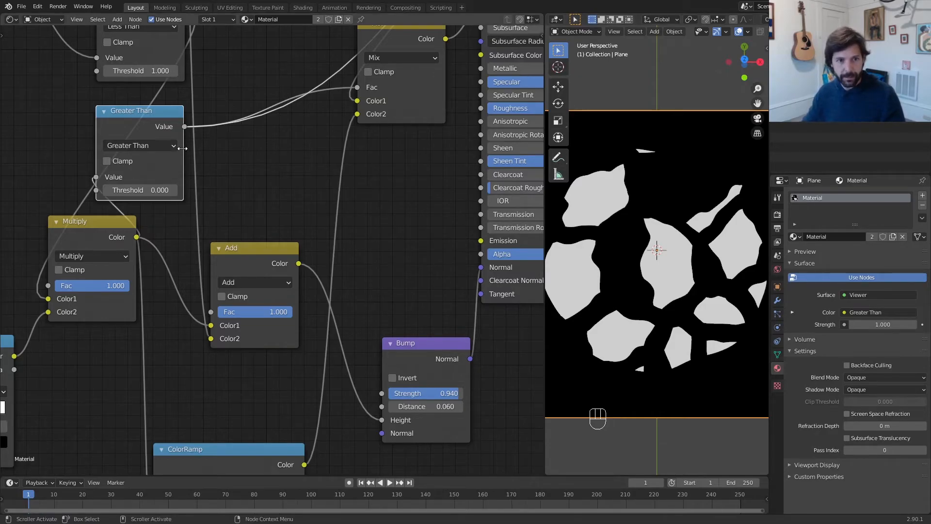
# Duplicate the Greater Than node beside the original, change the copy to Subtract, and set its first value to 1
pyautogui.hotkey('shift', 'd')
pyautogui.click(294, 167)
pyautogui.click(283, 166)
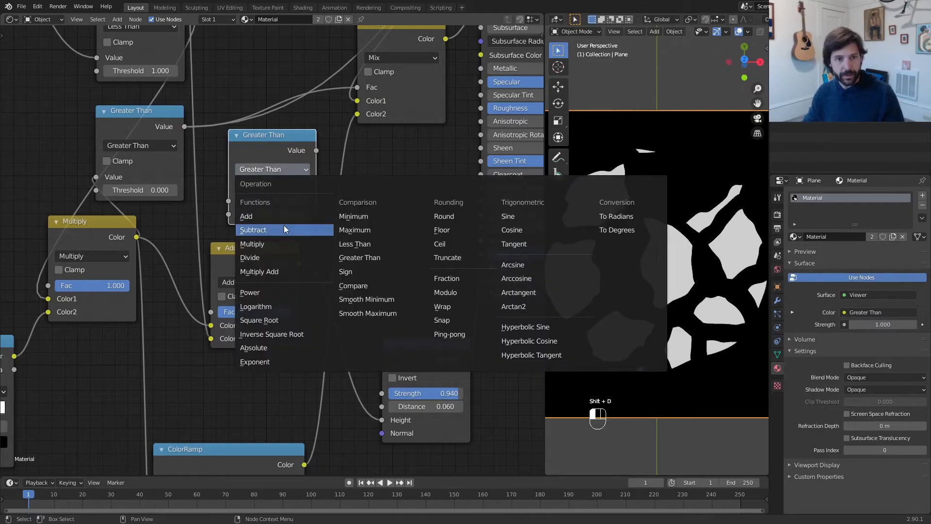
pyautogui.click(284, 229)
pyautogui.click(271, 201)
pyautogui.write('0.5')
pyautogui.press('BackSpace')
pyautogui.press('BackSpace')
pyautogui.press('BackSpace')
pyautogui.write('1')
pyautogui.press('Return')
# Feed the Greater Than mask into Subtract's second value and connect the inverted result to the Principled BSDF's roughness
pyautogui.moveTo(185, 127); pyautogui.dragTo(228, 217)
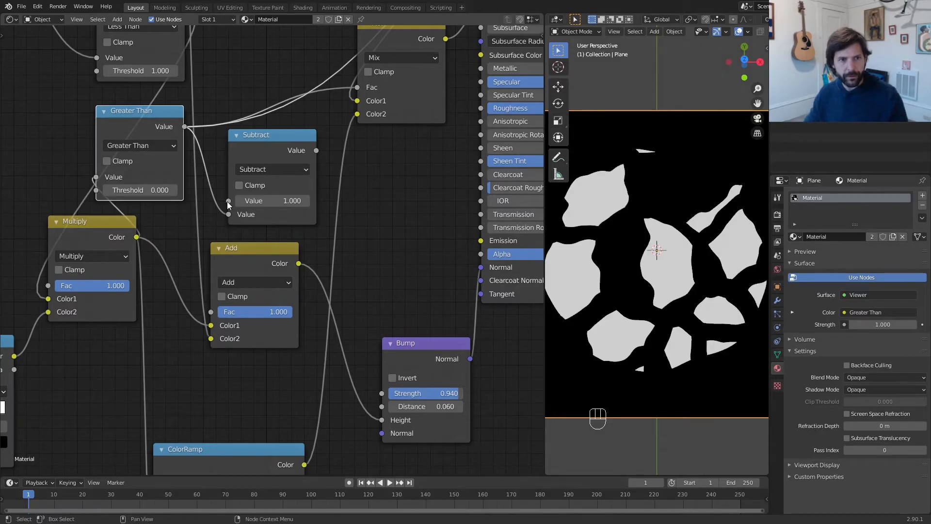
pyautogui.keyDown('ctrl'); pyautogui.keyDown('shift'); pyautogui.click(268, 146); pyautogui.keyUp('shift'); pyautogui.keyUp('ctrl')
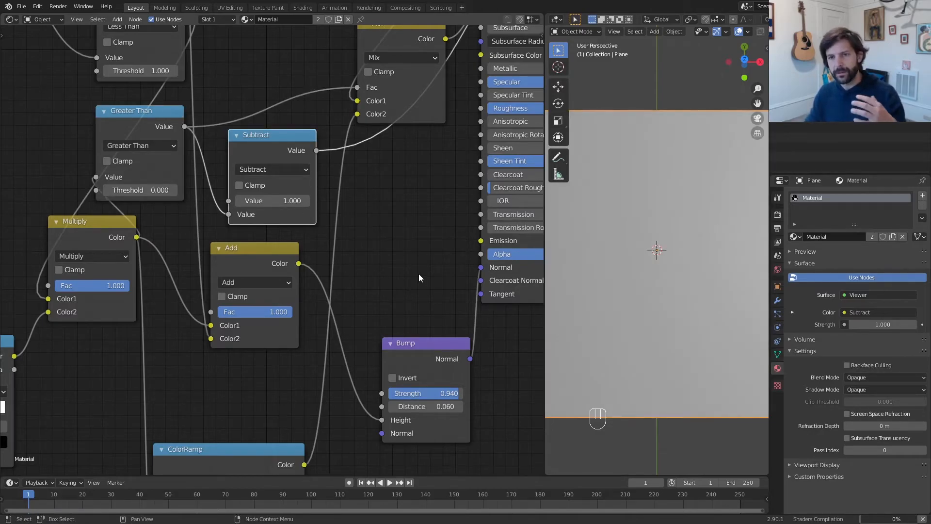
pyautogui.moveTo(392, 192); pyautogui.dragTo(265, 268, button='middle')
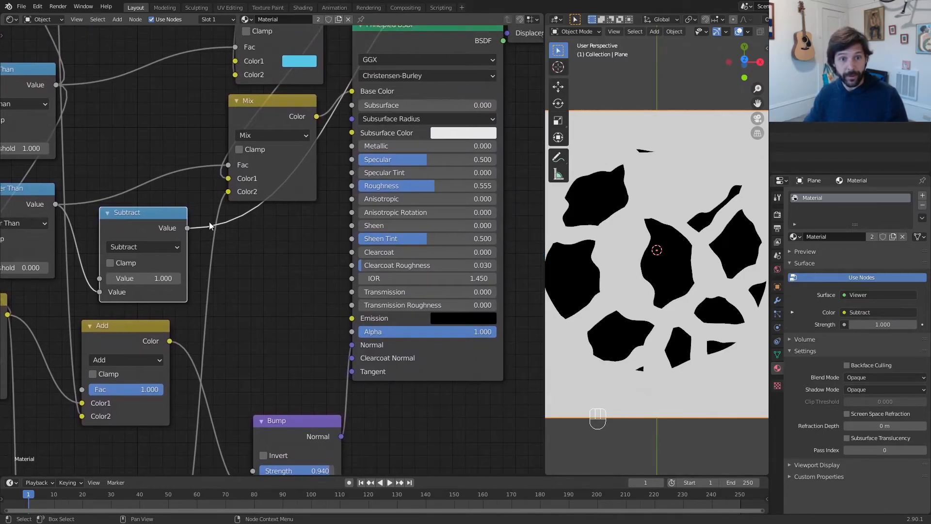
pyautogui.moveTo(188, 228); pyautogui.dragTo(352, 190)
pyautogui.keyDown('ctrl'); pyautogui.keyDown('shift'); pyautogui.click(420, 41); pyautogui.keyUp('shift'); pyautogui.keyUp('ctrl')
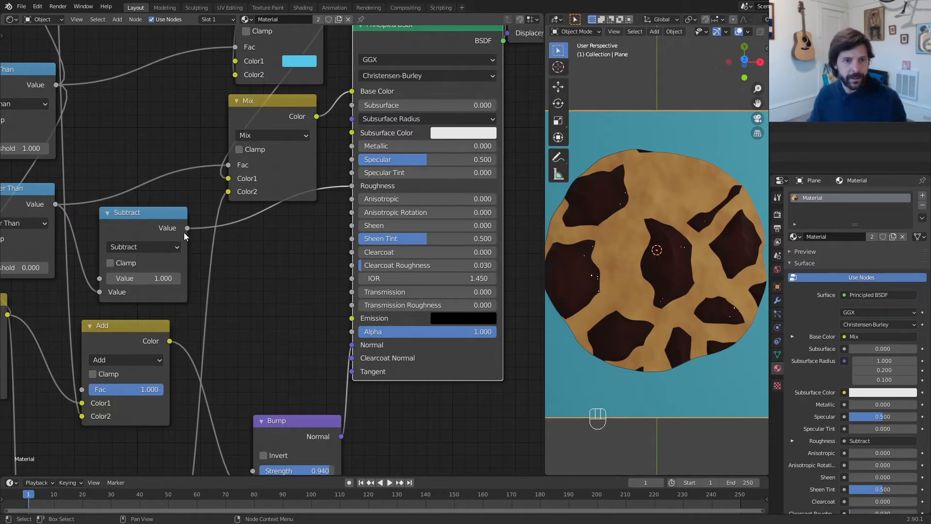
# Insert a copy of the Subtract node before the roughness input and change it to a clamped Add
pyautogui.moveTo(134, 220); pyautogui.dragTo(135, 235)
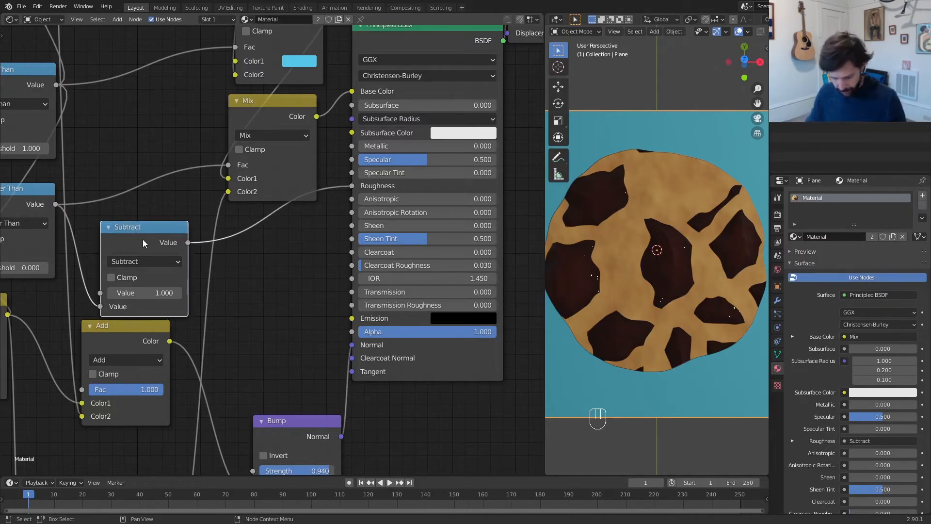
pyautogui.hotkey('shift', 'd')
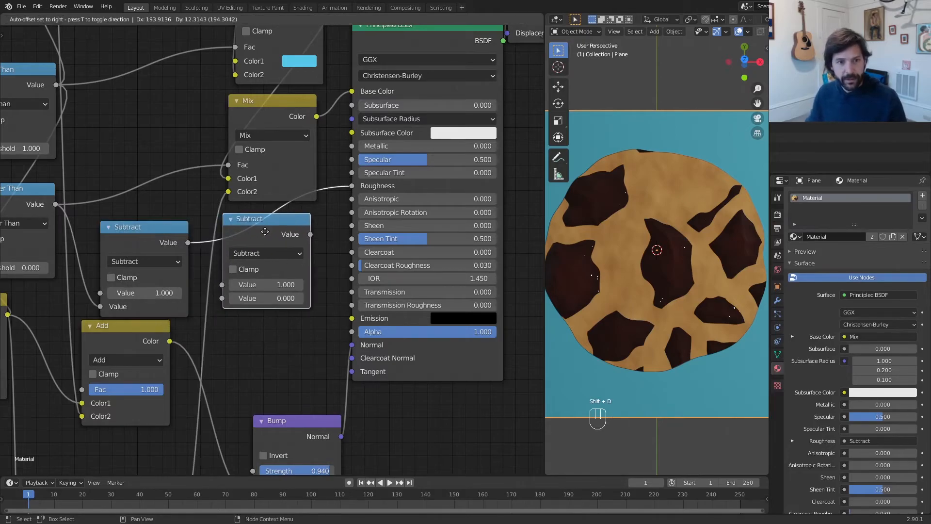
pyautogui.click(281, 231)
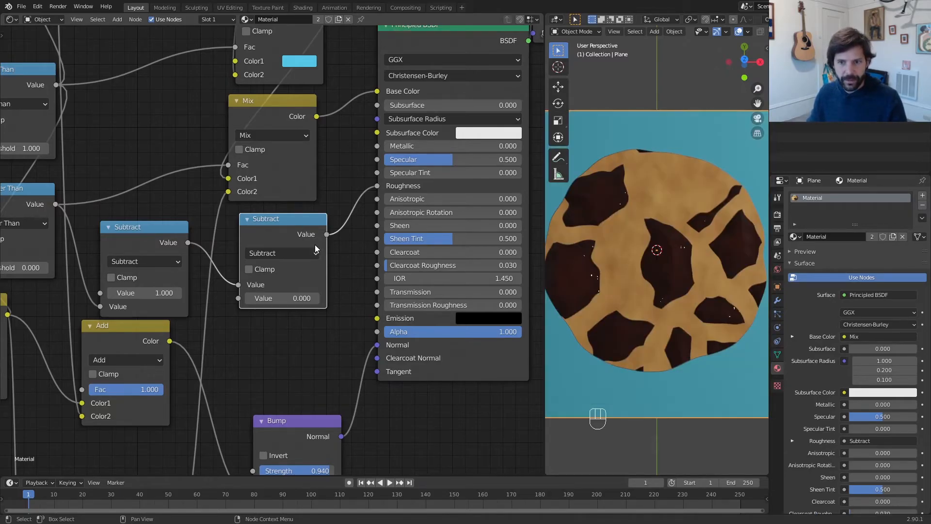
pyautogui.click(306, 254)
pyautogui.click(291, 300)
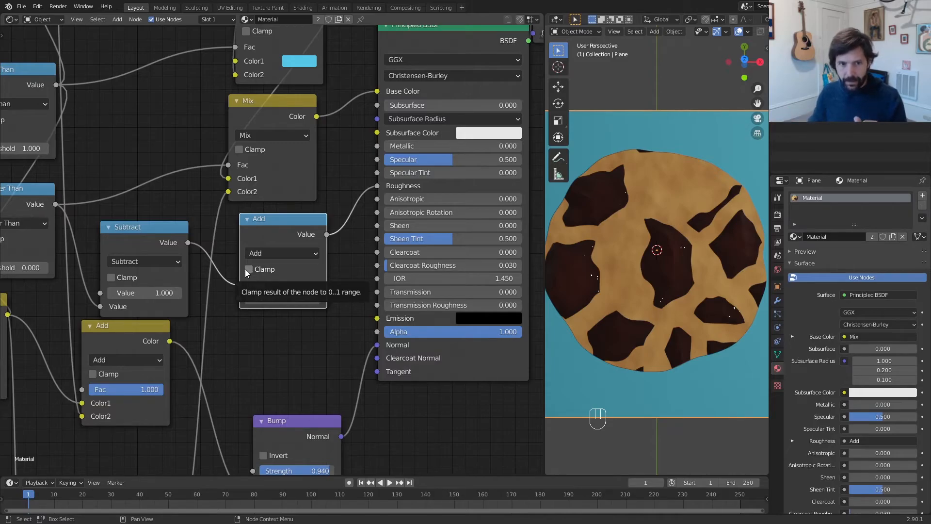
pyautogui.click(248, 270)
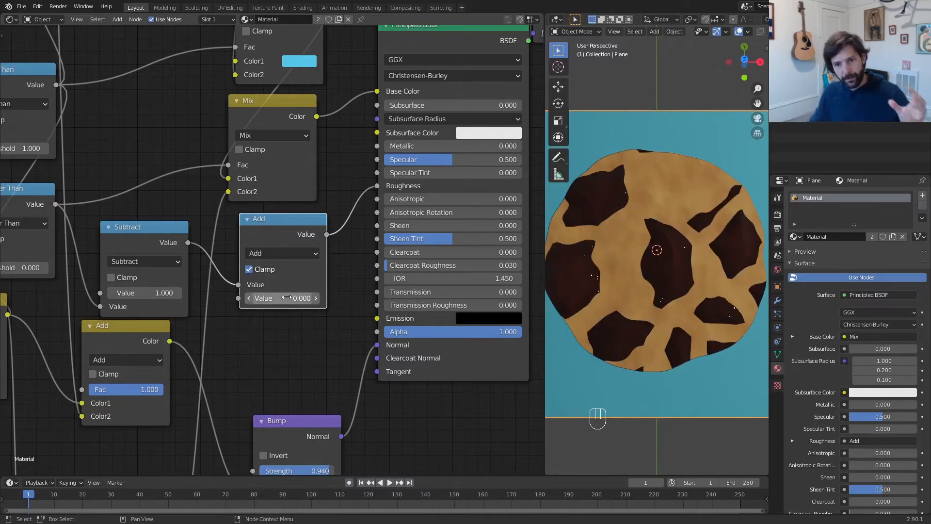
# Set the clamped Add node's second value to 0.390 and save the file
pyautogui.press('shift')
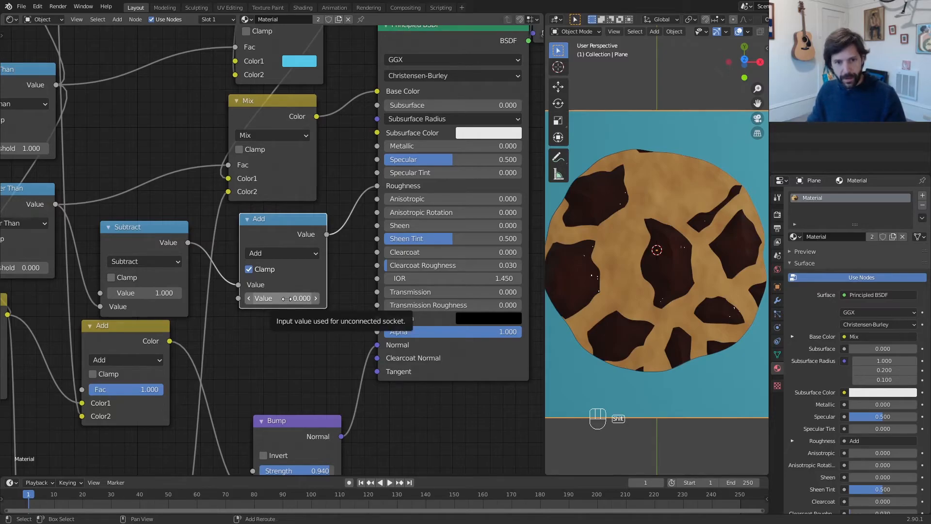
pyautogui.keyDown('shift'); pyautogui.moveTo(286, 299); pyautogui.dragTo(330, 298); pyautogui.keyUp('shift')
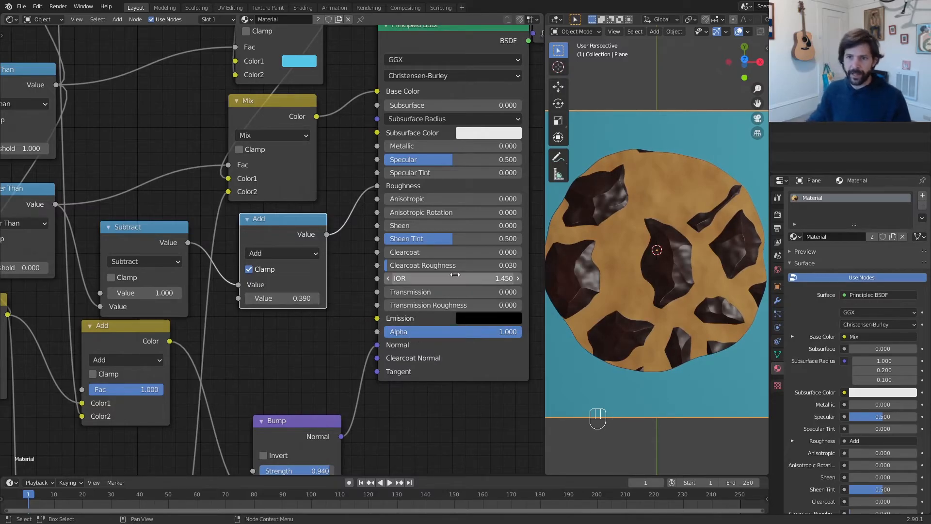
pyautogui.scroll(-3, 274, 242)
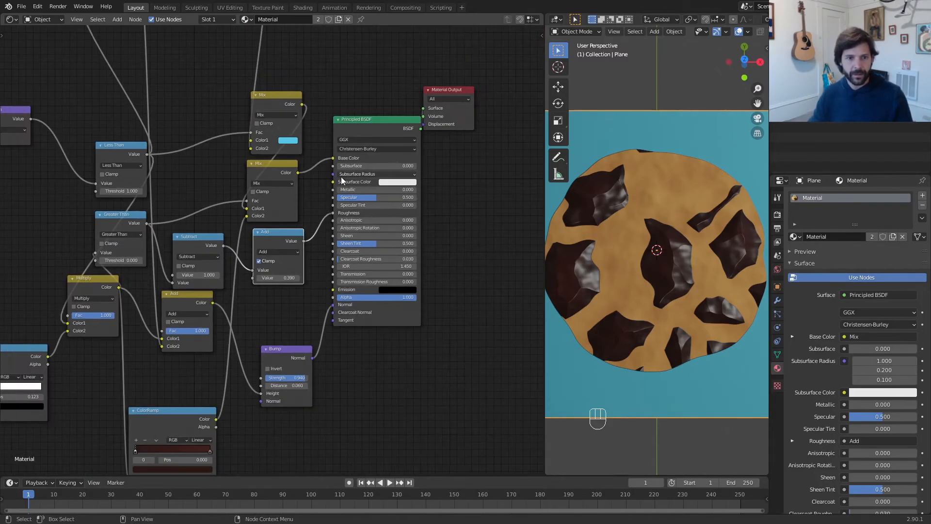
pyautogui.moveTo(273, 241); pyautogui.dragTo(395, 212, button='middle')
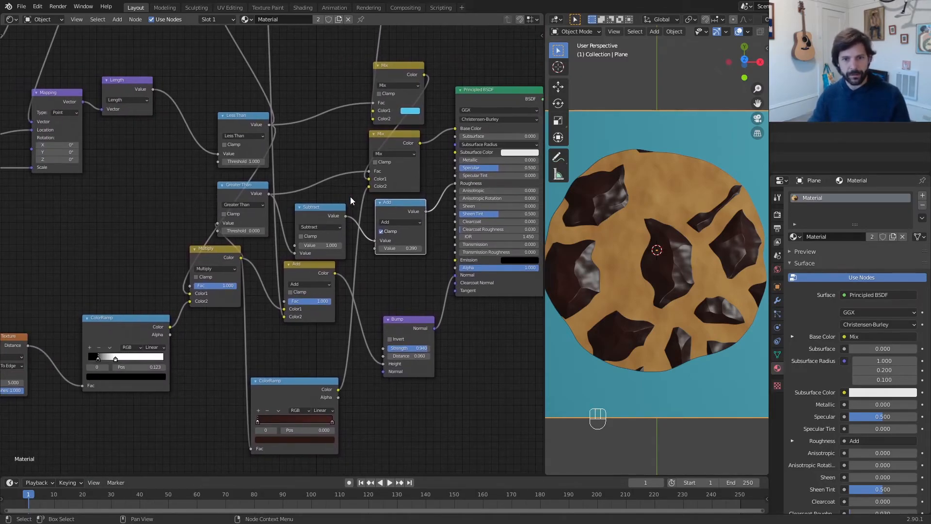
pyautogui.hotkey('ctrl', 's')
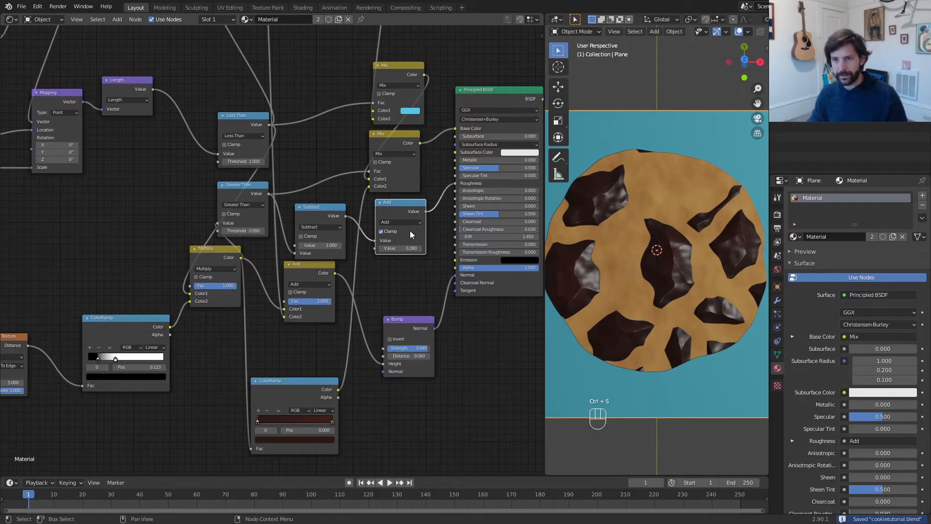
# Switch the chunk Voronoi Texture to 4D and set its W to 1.100
pyautogui.scroll(-2, 645, 267)
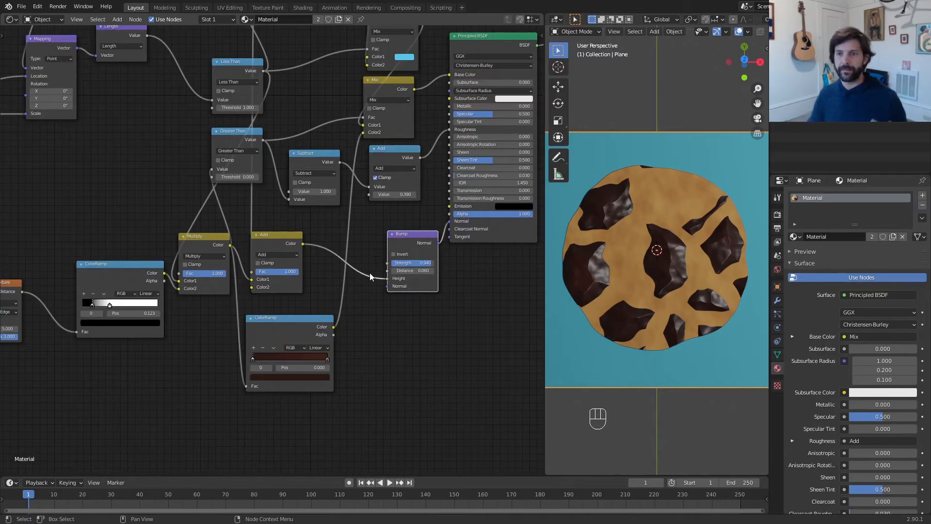
pyautogui.moveTo(304, 289); pyautogui.dragTo(115, 268, button='middle')
pyautogui.scroll(4, 389, 256)
pyautogui.moveTo(388, 253); pyautogui.dragTo(353, 195, button='middle')
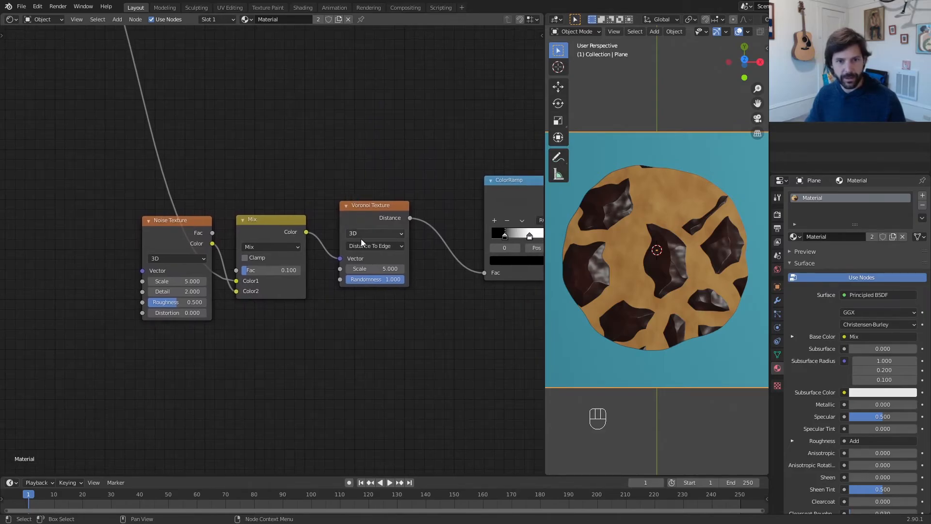
pyautogui.click(377, 233)
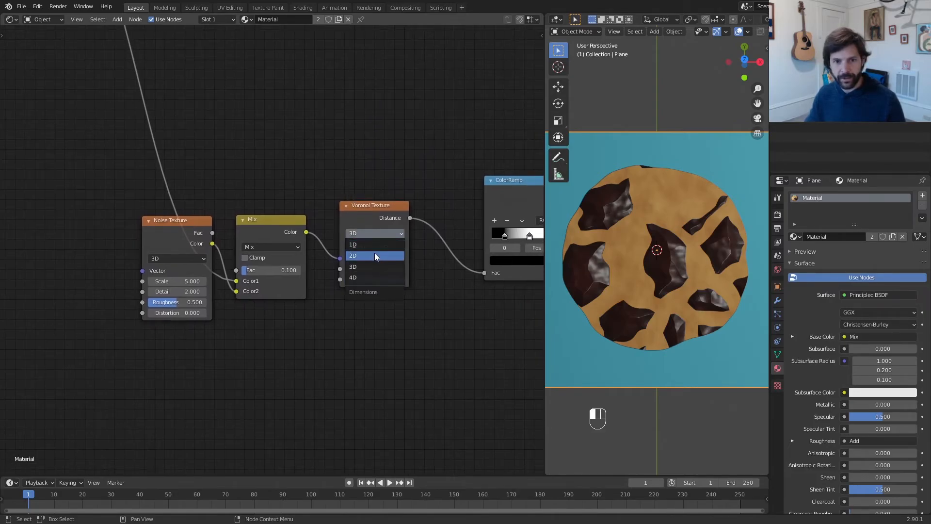
pyautogui.click(374, 281)
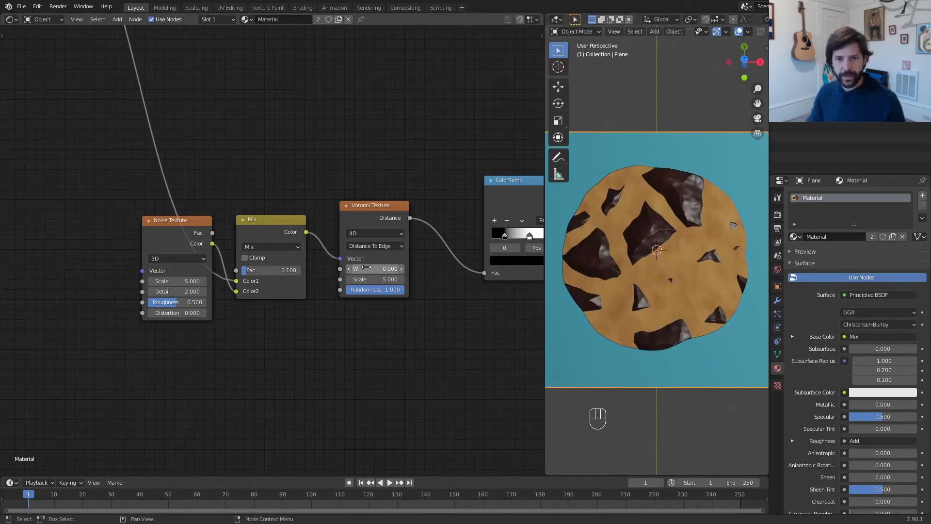
pyautogui.moveTo(371, 269); pyautogui.dragTo(421, 268)
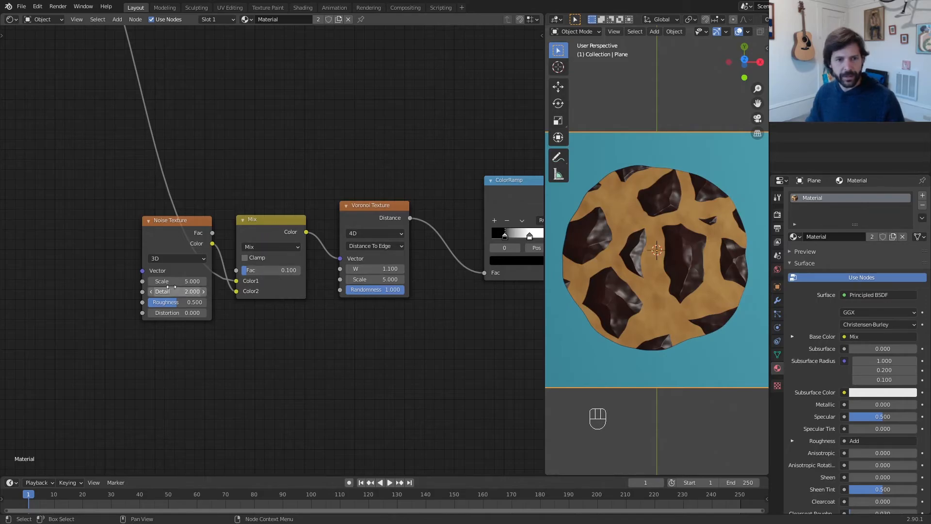
# Set the scale of the chunk-distorting Noise Texture to 3.040 and the Voronoi Texture's scale to 4.920
pyautogui.keyDown('shift'); pyautogui.moveTo(181, 281); pyautogui.dragTo(119, 282); pyautogui.keyUp('shift')
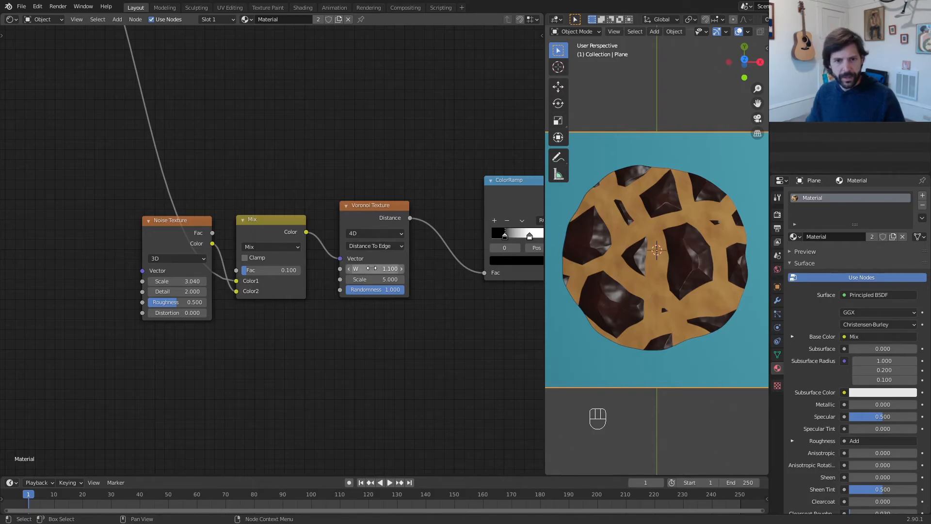
pyautogui.keyDown('shift'); pyautogui.moveTo(375, 279); pyautogui.dragTo(377, 279); pyautogui.keyUp('shift')
# Shift both stops of the Voronoi ColorRamp slightly toward white, placing the white stop at 0.382
pyautogui.moveTo(449, 275); pyautogui.dragTo(363, 284, button='middle')
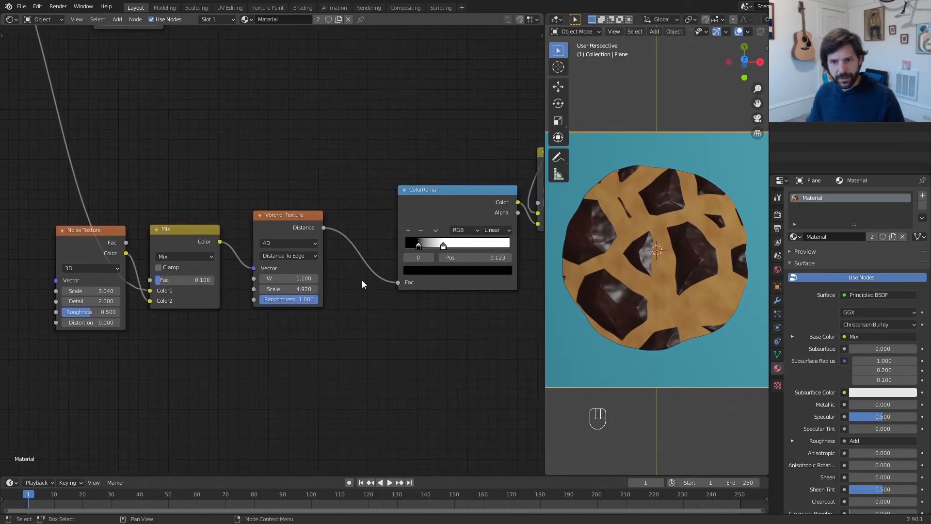
pyautogui.keyDown('shift'); pyautogui.moveTo(420, 246); pyautogui.dragTo(446, 254); pyautogui.keyUp('shift')
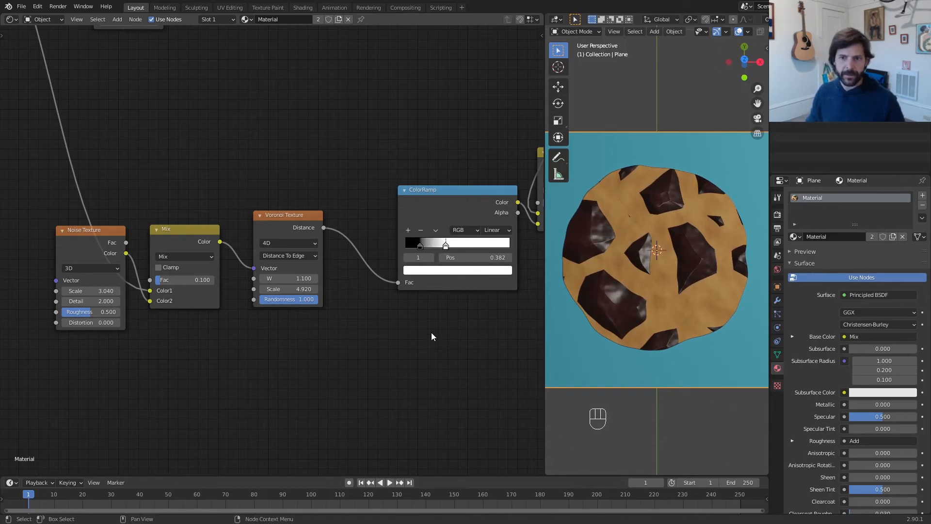